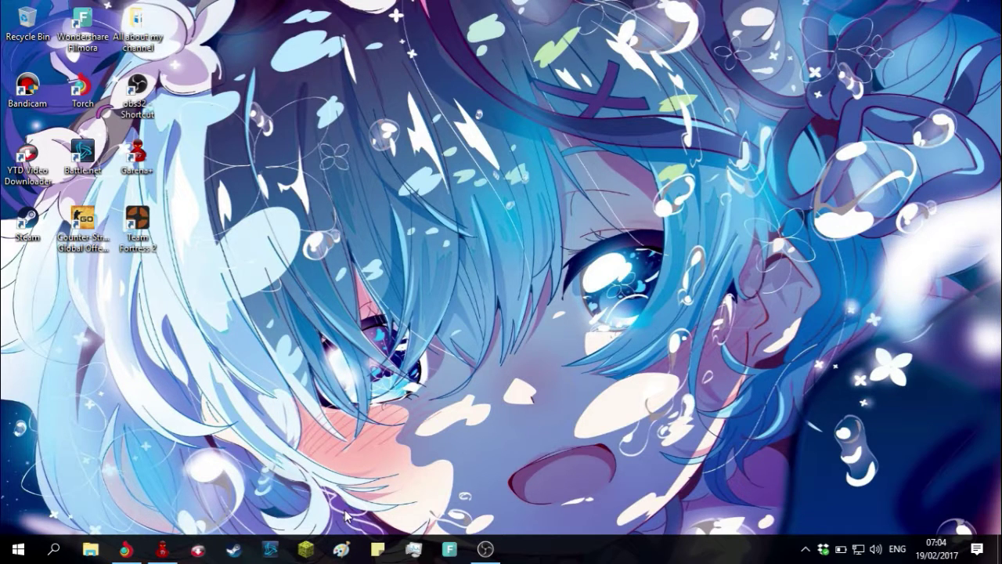
left_click(339, 552)
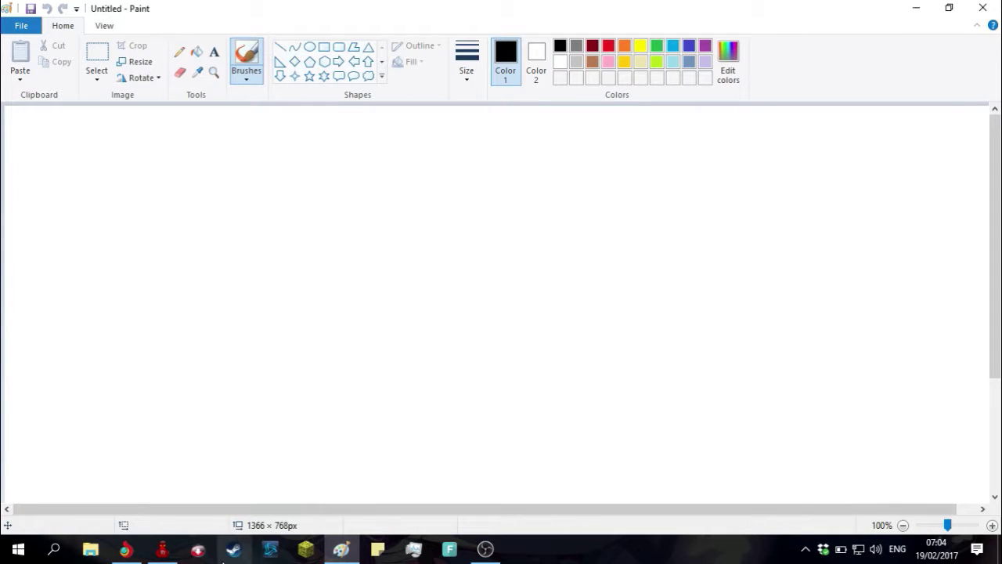
mouse_move(154, 555)
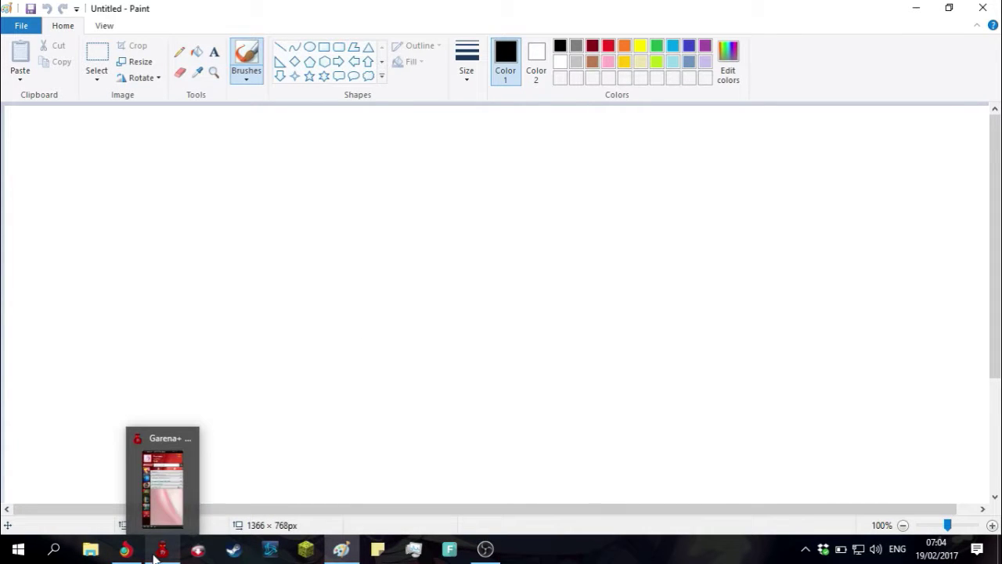
left_click(163, 510)
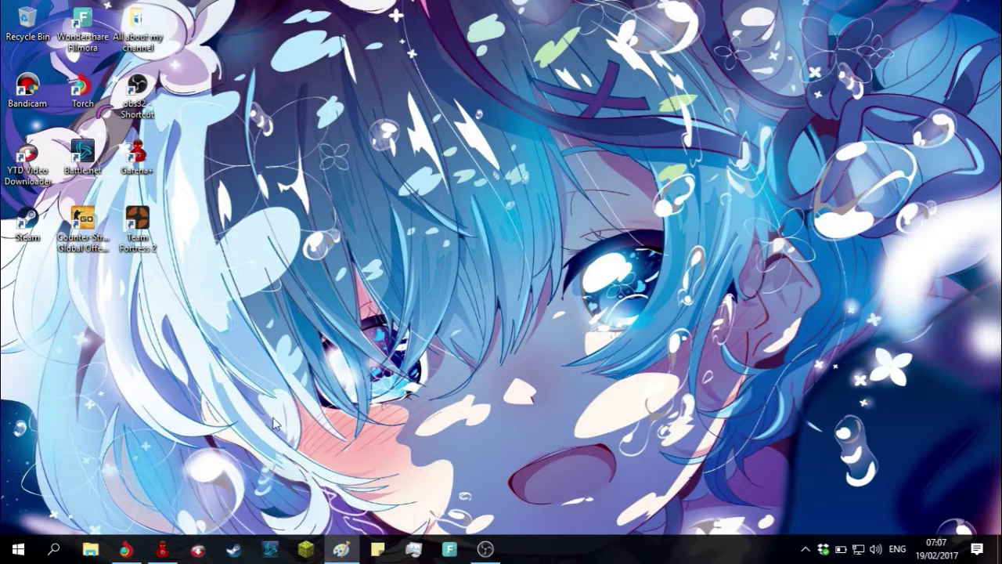
- Search Windows for "pa" and launch the Paint desktop app
left_click(55, 553)
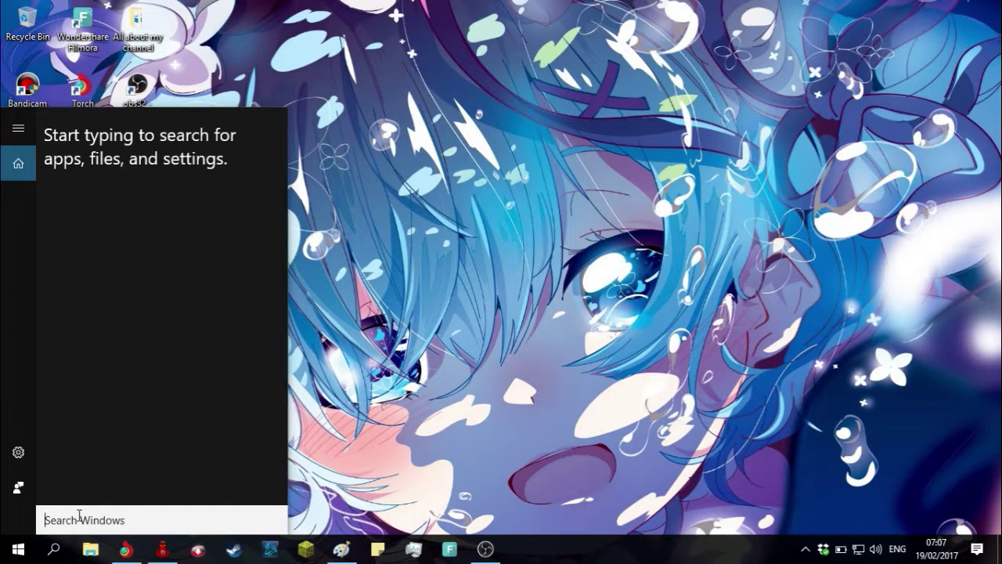
type("p")
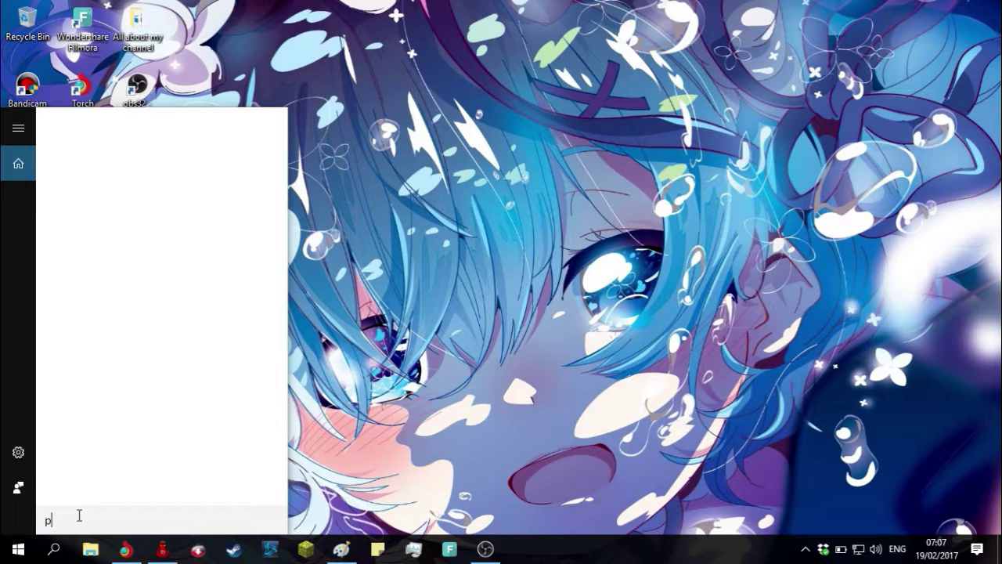
type("a")
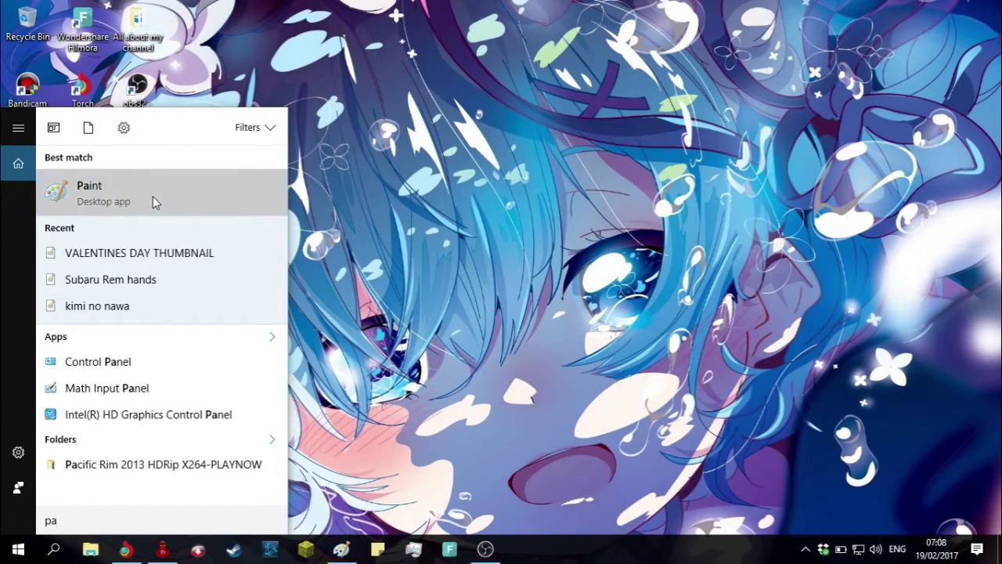
left_click(154, 203)
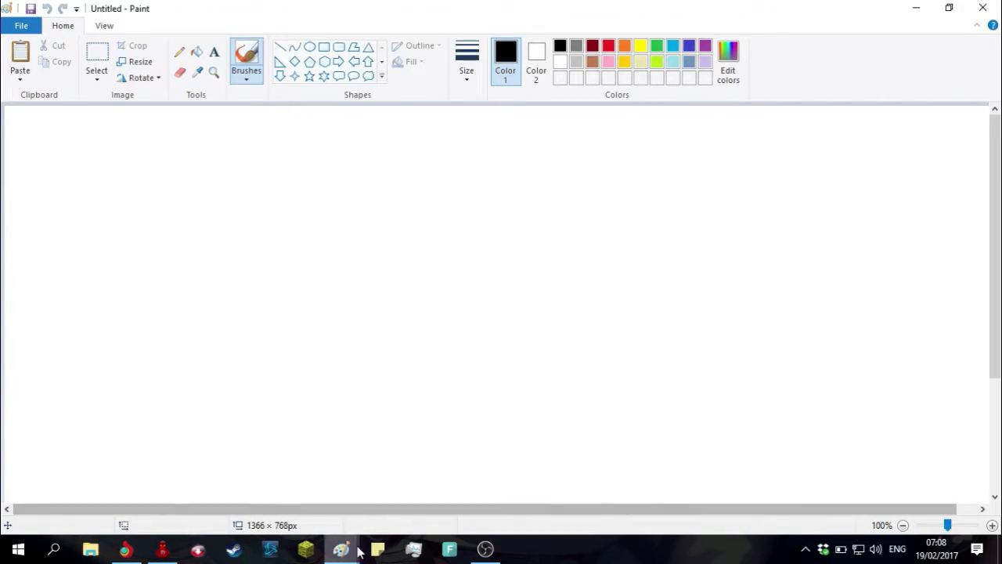
- Switch to the Chrome window and close its New Tab page
left_click(126, 551)
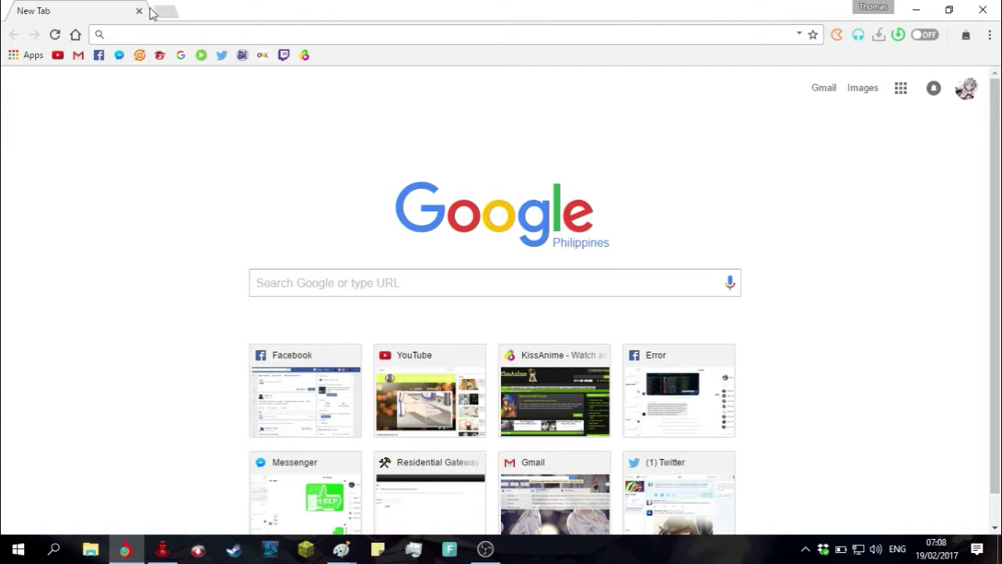
left_click(138, 11)
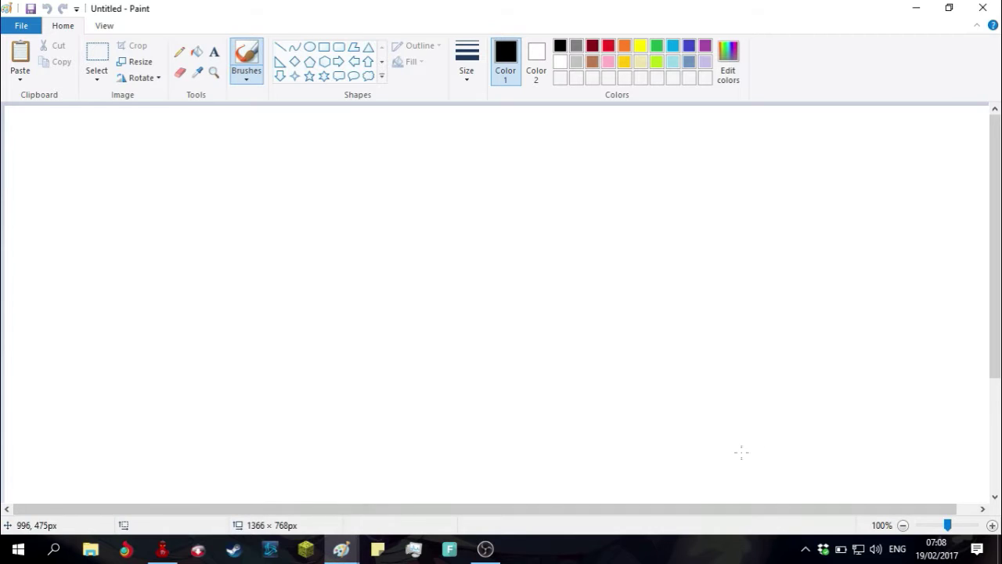
- Resize the canvas to about 1210 × 589 px
left_click(798, 428)
left_click_drag(670, 509, 854, 488)
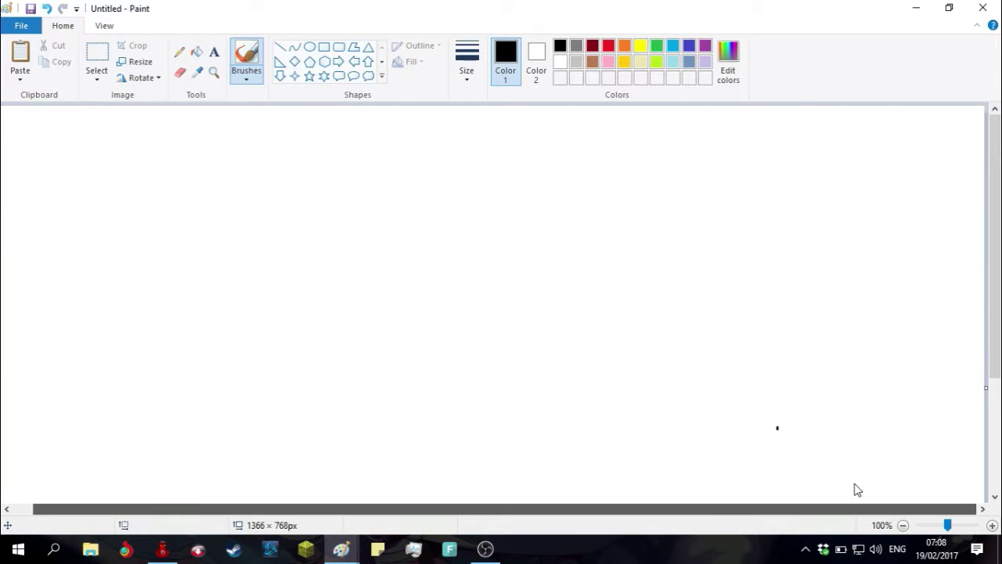
left_click_drag(995, 352, 464, 369)
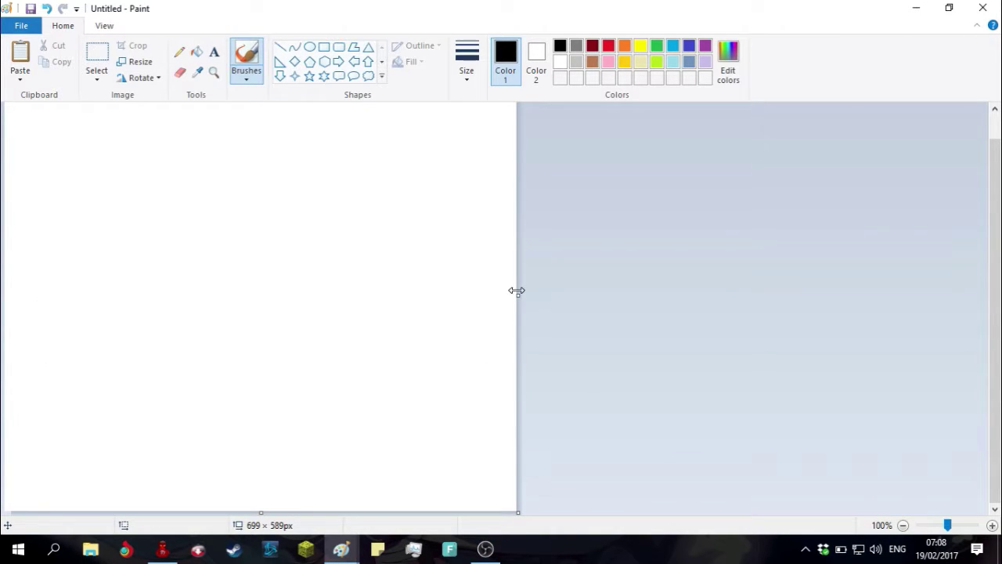
left_click_drag(517, 290, 891, 311)
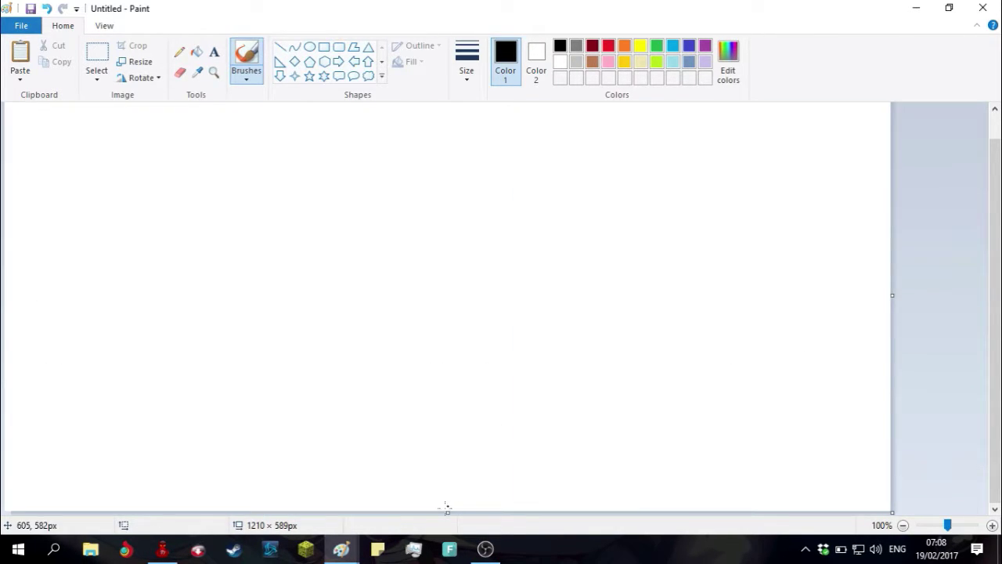
- Look at the other Paint window containing the champion icon collage, and return to the blank canvas
mouse_move(347, 552)
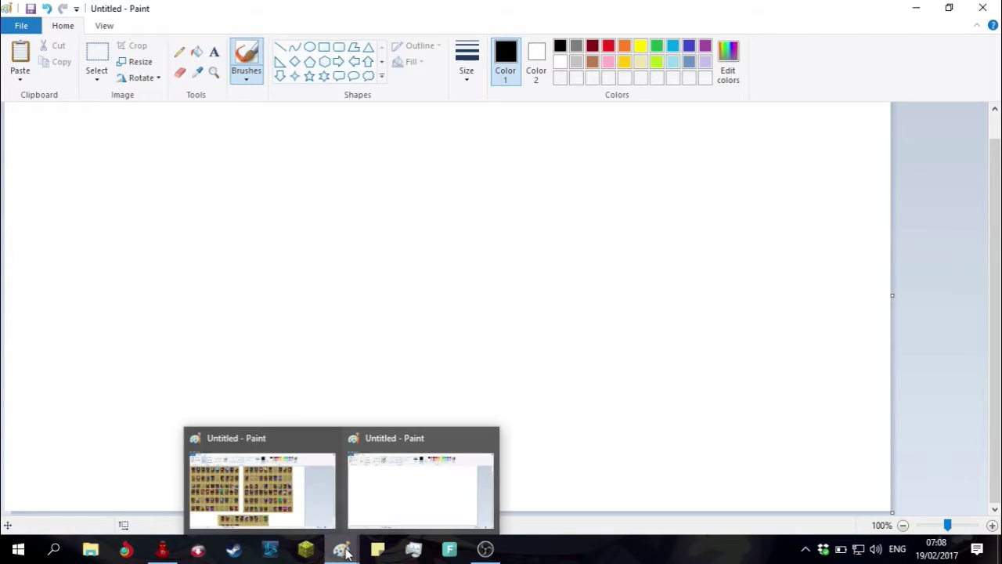
left_click(311, 494)
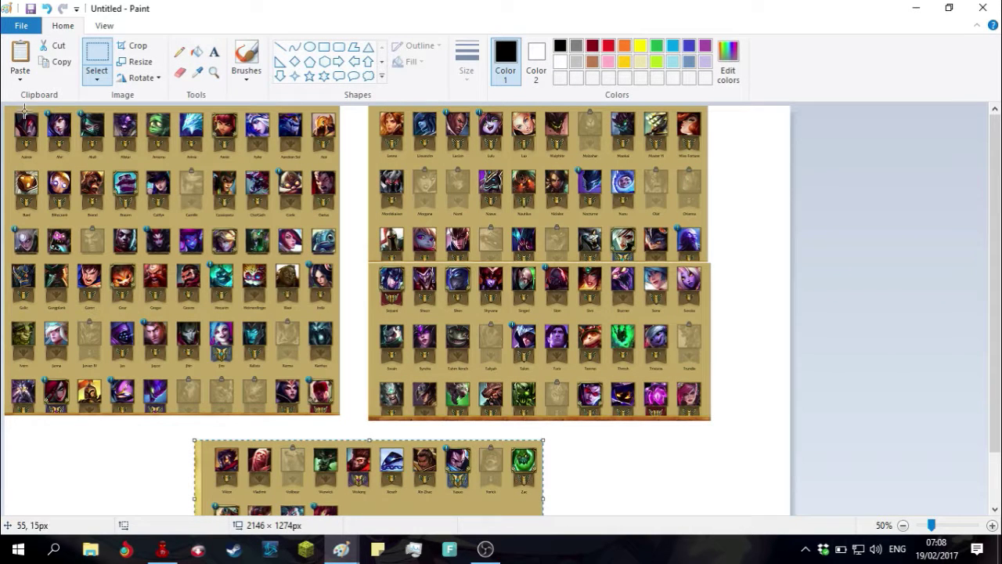
left_click(341, 548)
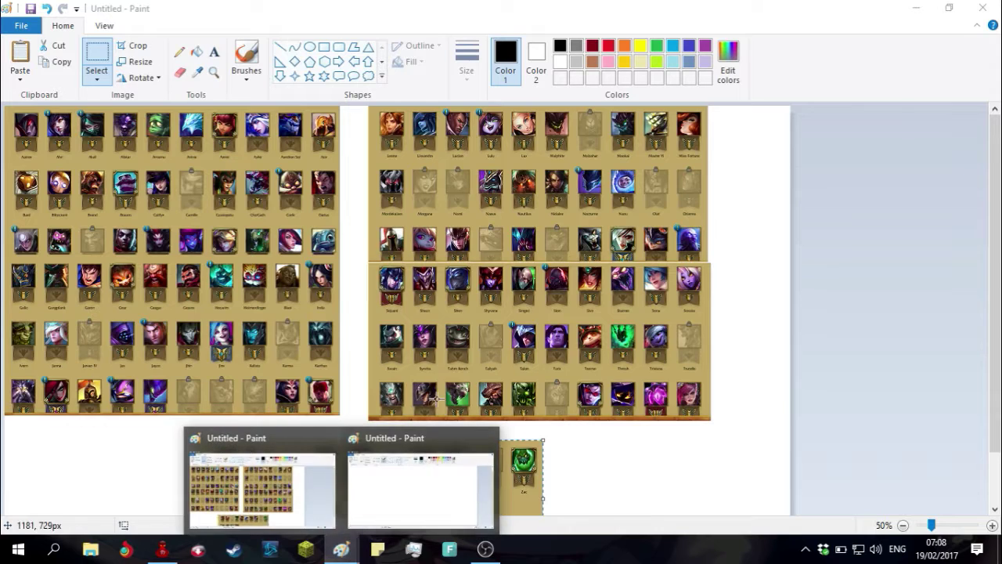
left_click(381, 497)
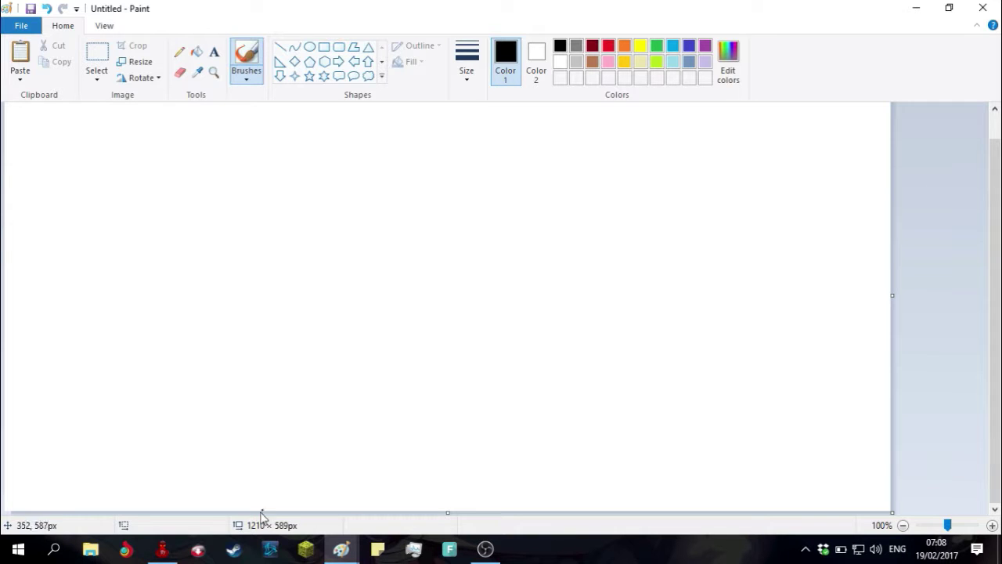
- Set Color 1 to red and brush two pointed triangles meeting at their tips, like a bow tie, left of the canvas centre
left_click(608, 49)
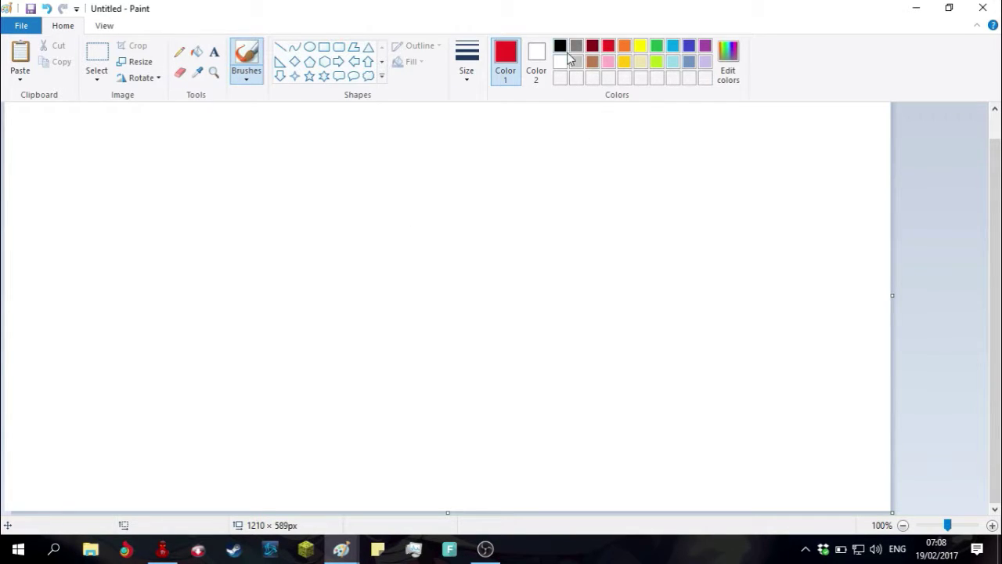
left_click(536, 56)
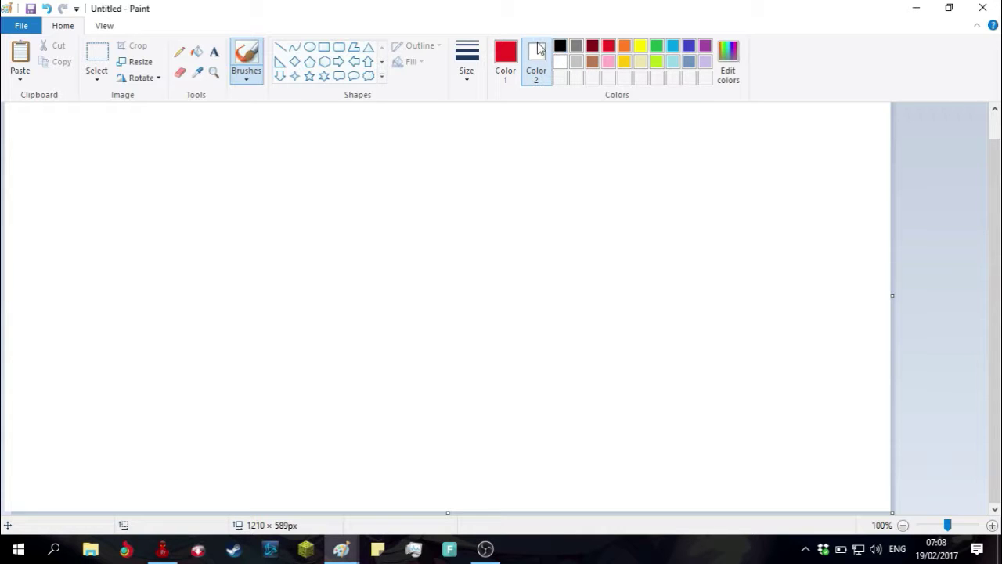
left_click(515, 64)
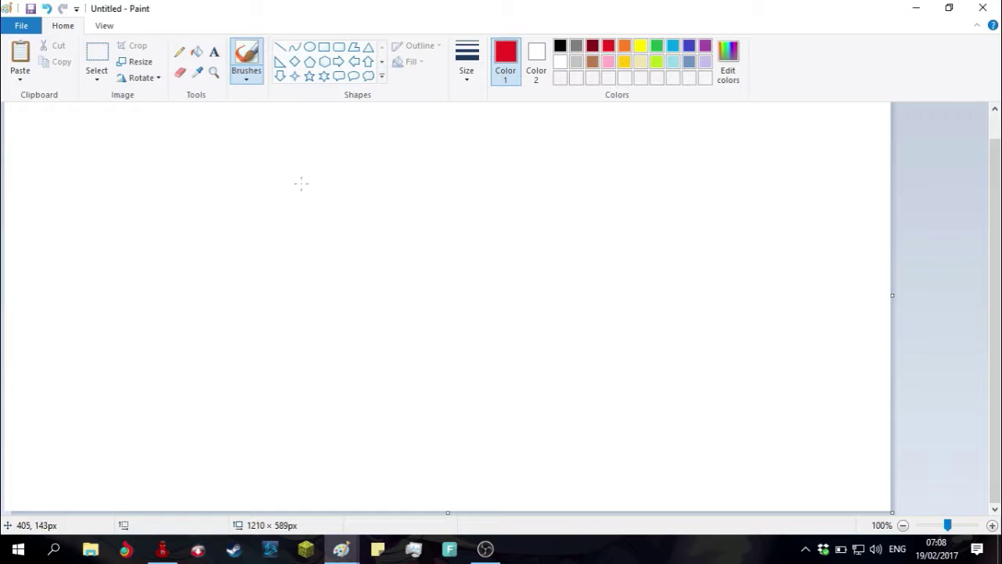
left_click_drag(302, 183, 355, 227)
mouse_move(302, 181)
left_mouse_down()
mouse_move(319, 263)
mouse_move(326, 236)
mouse_move(412, 170)
mouse_move(411, 270)
mouse_move(361, 222)
left_mouse_up()
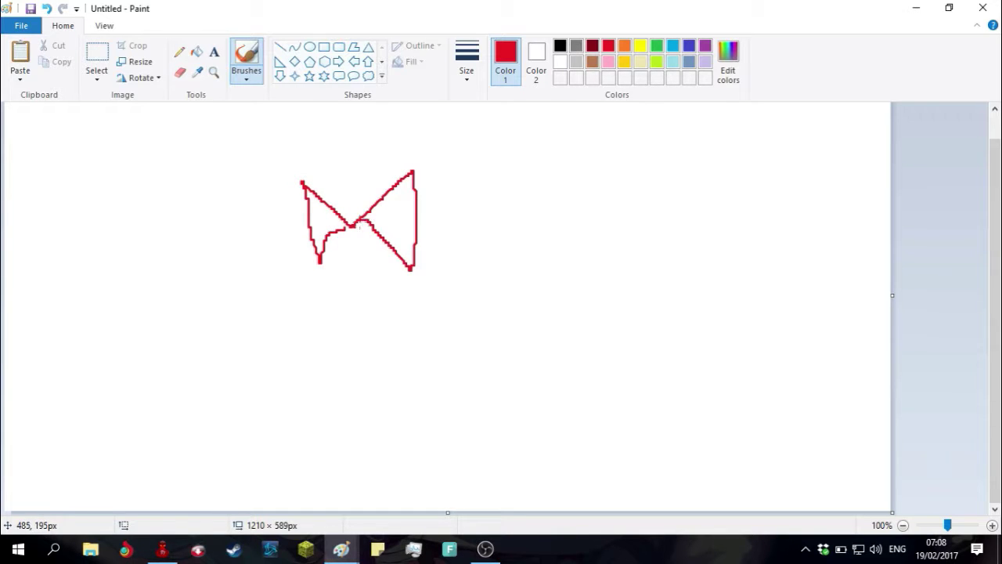
- In black, brush two scribbled eyes below the triangles' meeting point and curved head outlines above and below the red shape
left_click(560, 47)
left_click_drag(327, 236, 332, 230)
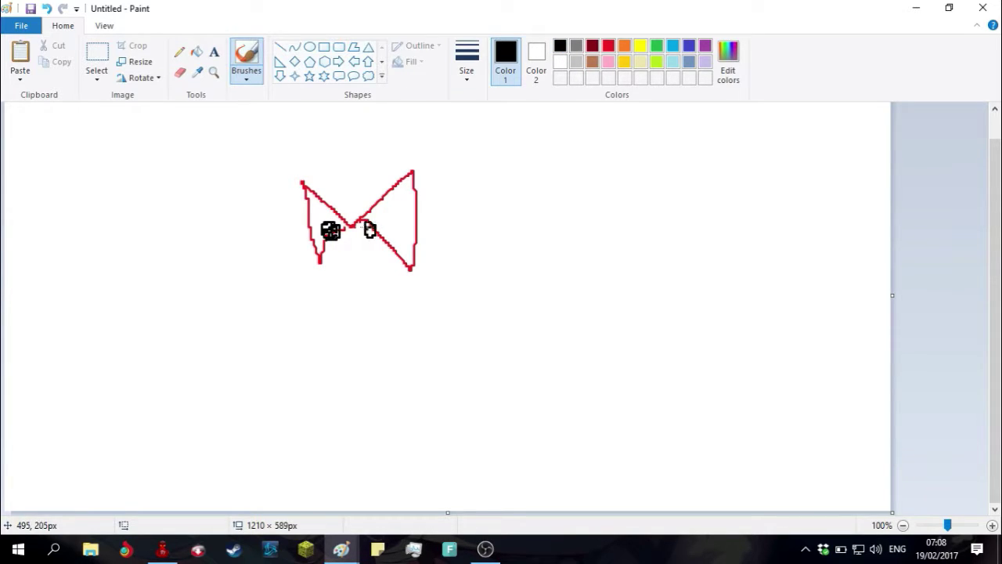
left_click_drag(311, 188, 374, 172)
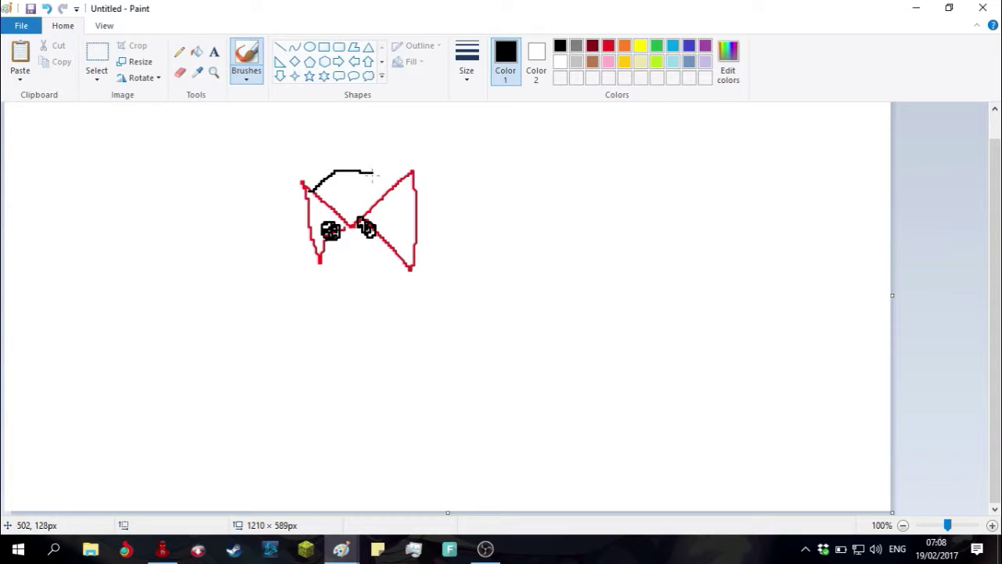
mouse_move(321, 255)
left_mouse_down()
mouse_move(336, 281)
mouse_move(361, 293)
mouse_move(407, 271)
left_mouse_up()
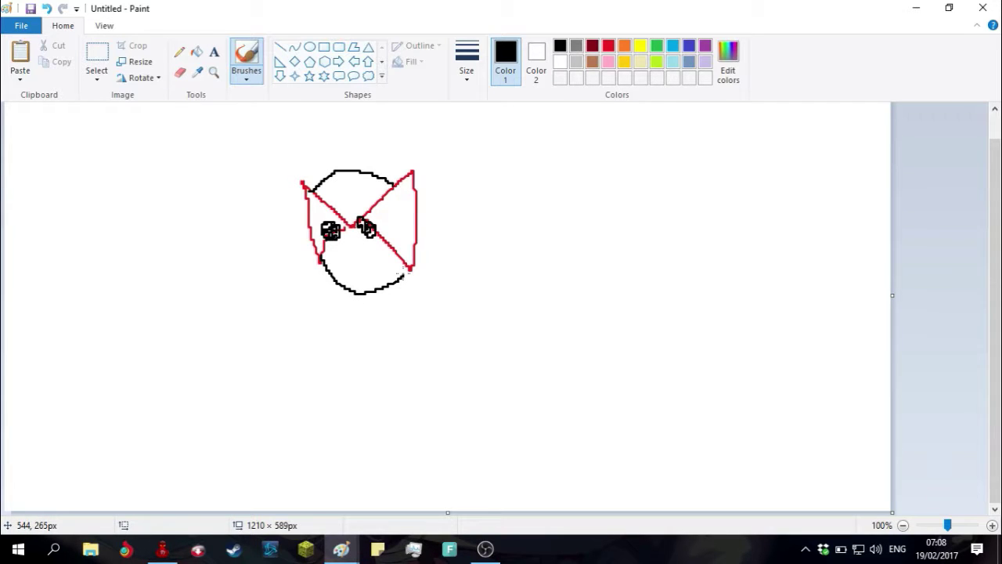
- Brush a jagged dark red mouth on the lower face, and outline a torso with two outstretched clawed arms in red
left_click(593, 45)
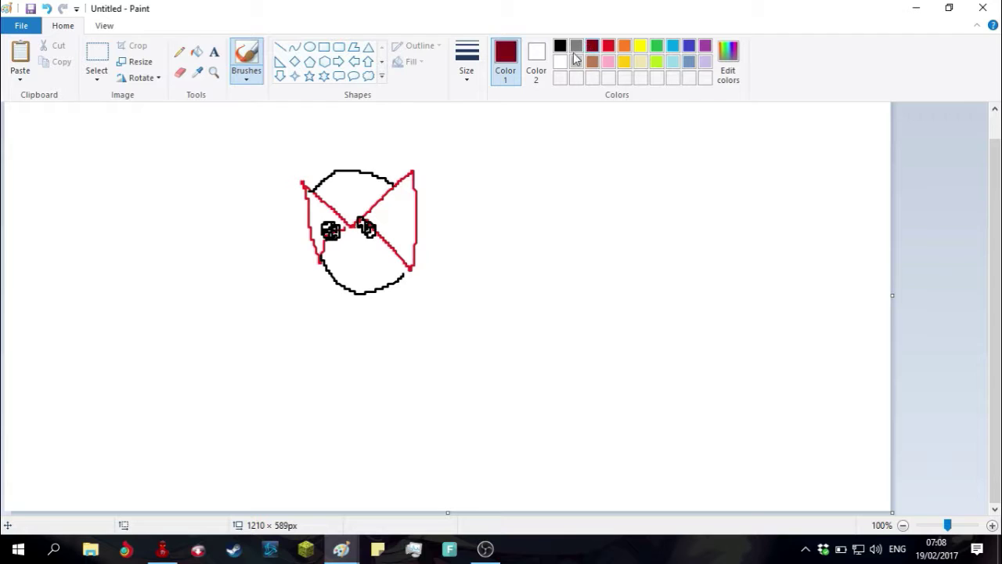
mouse_move(329, 260)
left_mouse_down()
mouse_move(350, 236)
mouse_move(392, 261)
mouse_move(406, 244)
mouse_move(395, 280)
mouse_move(357, 281)
mouse_move(347, 293)
mouse_move(333, 268)
left_mouse_up()
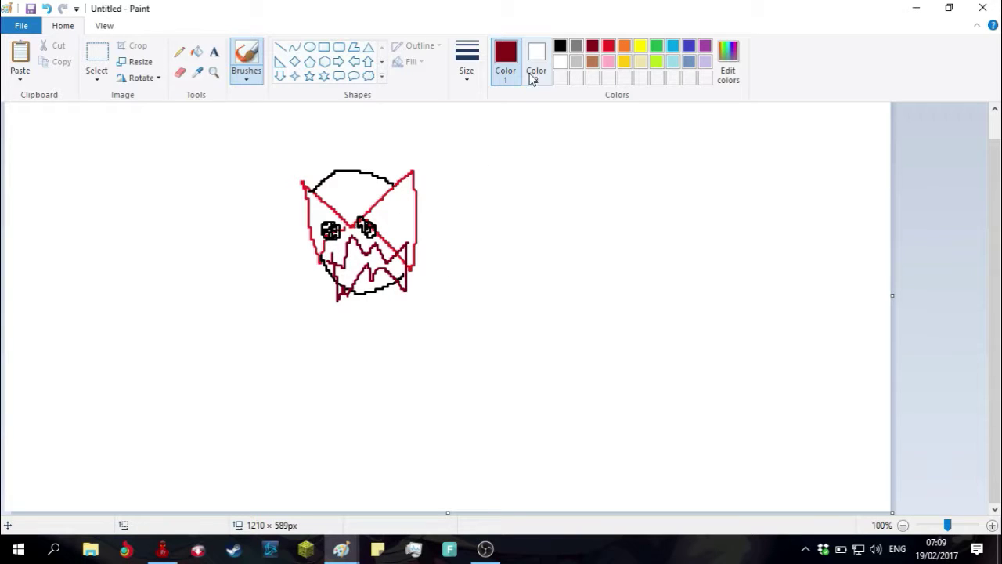
left_click(608, 47)
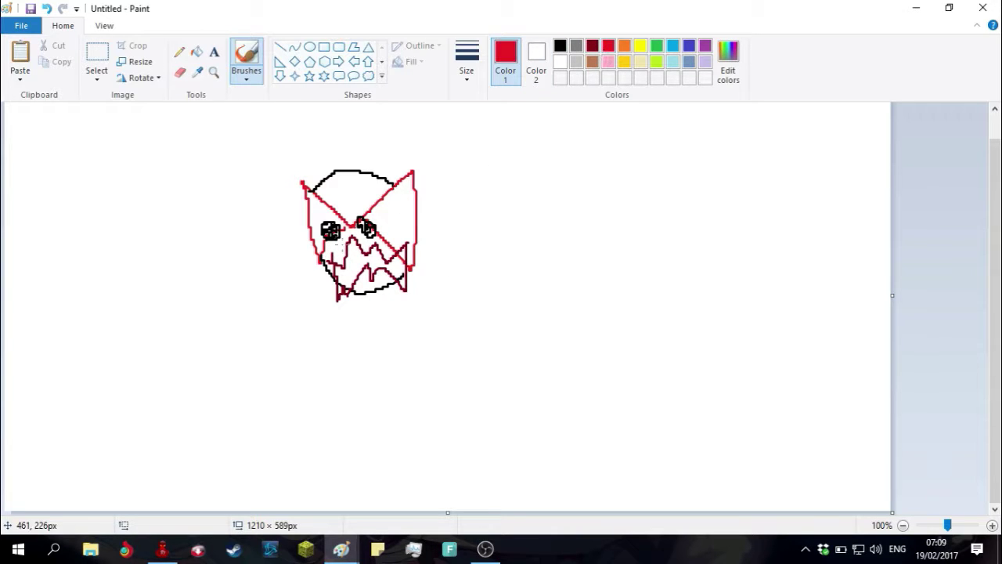
mouse_move(329, 263)
left_mouse_down()
mouse_move(237, 328)
mouse_move(144, 280)
mouse_move(165, 305)
mouse_move(83, 286)
mouse_move(129, 304)
mouse_move(77, 310)
mouse_move(141, 329)
mouse_move(104, 347)
mouse_move(160, 341)
mouse_move(239, 358)
mouse_move(316, 314)
mouse_move(320, 362)
mouse_move(371, 422)
mouse_move(424, 416)
mouse_move(414, 380)
mouse_move(423, 311)
mouse_move(521, 346)
mouse_move(613, 424)
mouse_move(596, 365)
mouse_move(632, 383)
mouse_move(590, 353)
mouse_move(636, 356)
mouse_move(601, 336)
mouse_move(643, 319)
mouse_move(419, 260)
left_mouse_up()
- Brush slanted black rib lines across both sides of the red torso
left_click(560, 45)
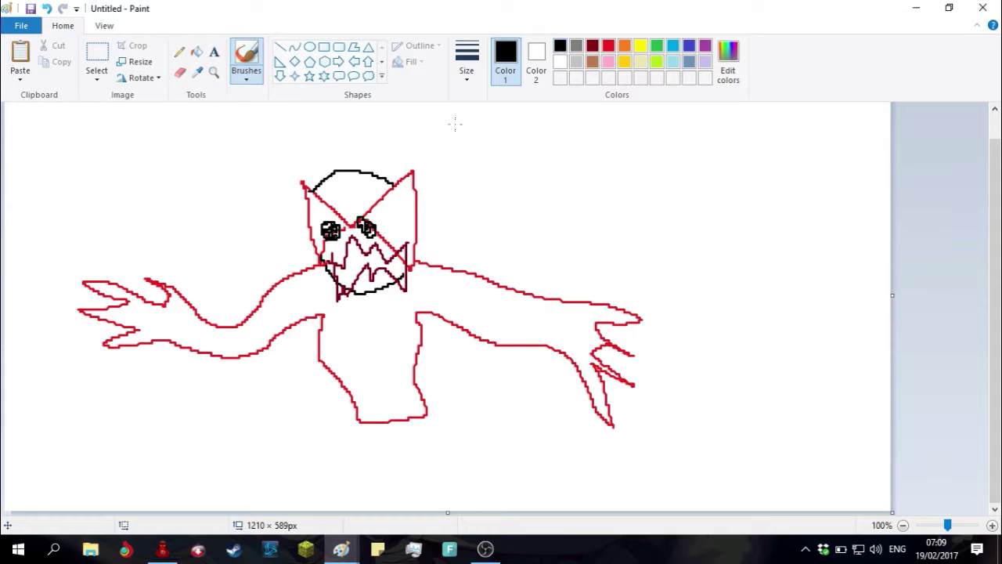
mouse_move(312, 329)
left_mouse_down()
mouse_move(381, 358)
mouse_move(377, 368)
left_mouse_up()
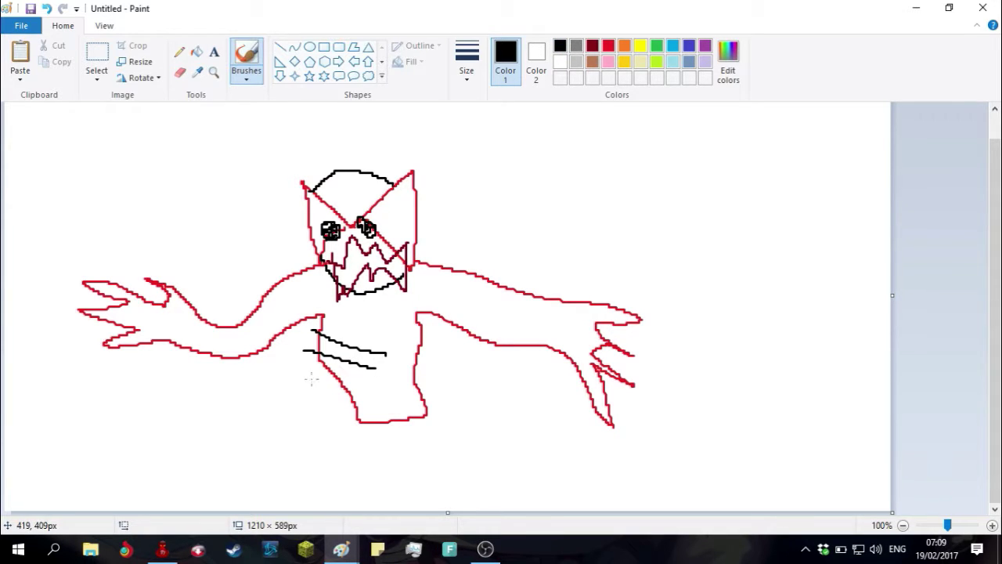
left_click_drag(311, 379, 363, 385)
mouse_move(387, 354)
left_mouse_down()
mouse_move(427, 323)
mouse_move(389, 373)
left_mouse_up()
mouse_move(452, 365)
left_mouse_down()
mouse_move(388, 390)
mouse_move(368, 415)
left_mouse_up()
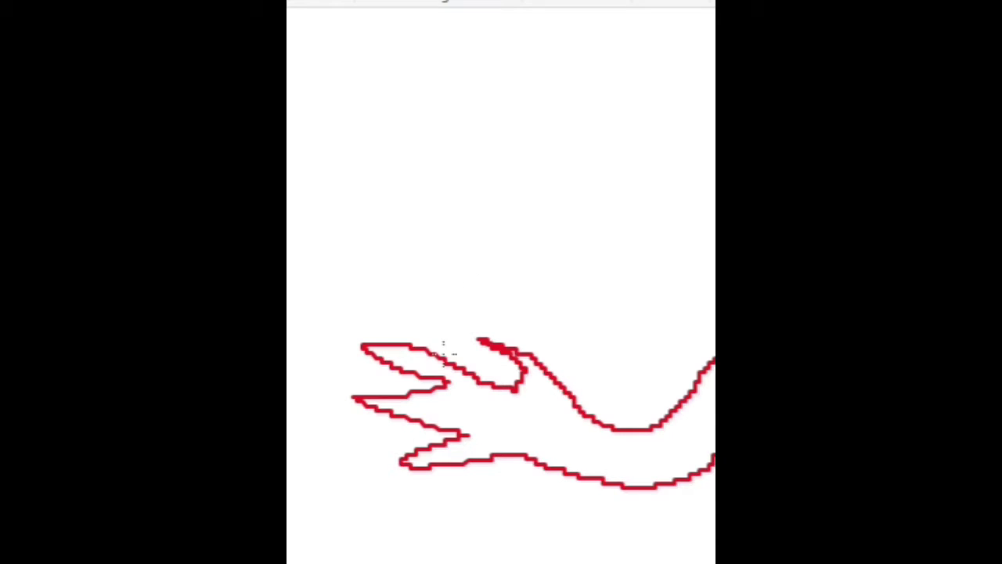
- Brush a black rectangular handle with hatching lines across the claws of the hand on the canvas's left side
mouse_move(444, 351)
left_mouse_down()
mouse_move(414, 509)
mouse_move(487, 362)
mouse_move(429, 411)
mouse_move(422, 465)
left_mouse_up()
left_click_drag(466, 374, 446, 476)
left_click_drag(487, 384, 462, 453)
left_click_drag(491, 344, 462, 488)
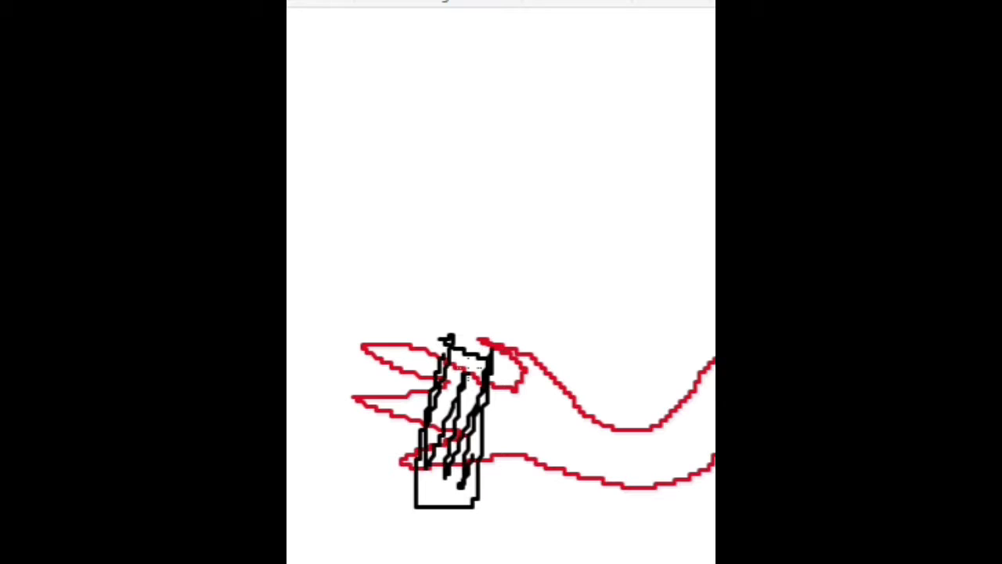
mouse_move(445, 354)
left_mouse_down()
mouse_move(378, 280)
mouse_move(386, 200)
mouse_move(440, 213)
mouse_move(468, 165)
mouse_move(588, 55)
mouse_move(610, 204)
mouse_move(657, 213)
mouse_move(470, 357)
left_mouse_up()
left_click_drag(599, 75, 523, 205)
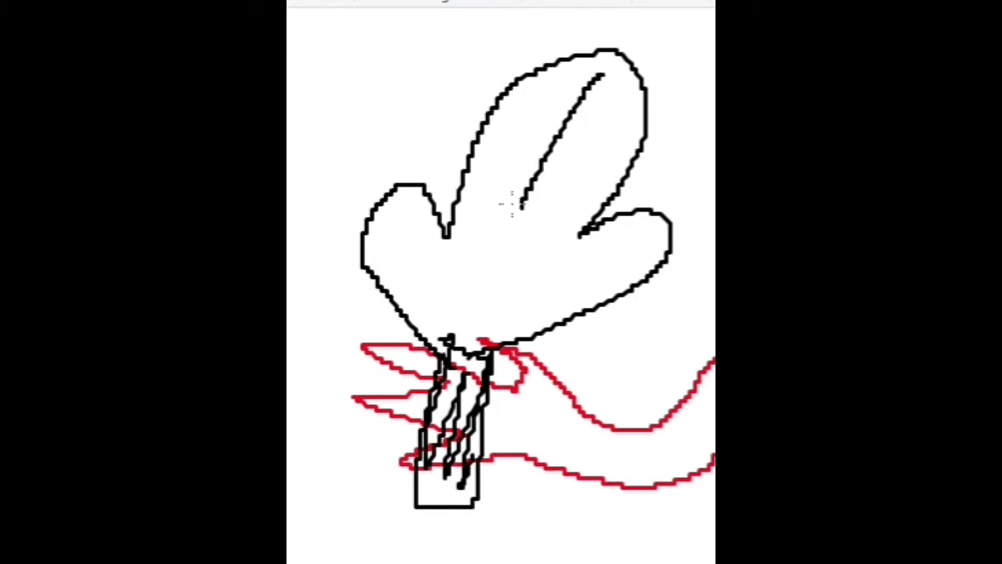
left_click_drag(467, 192, 623, 203)
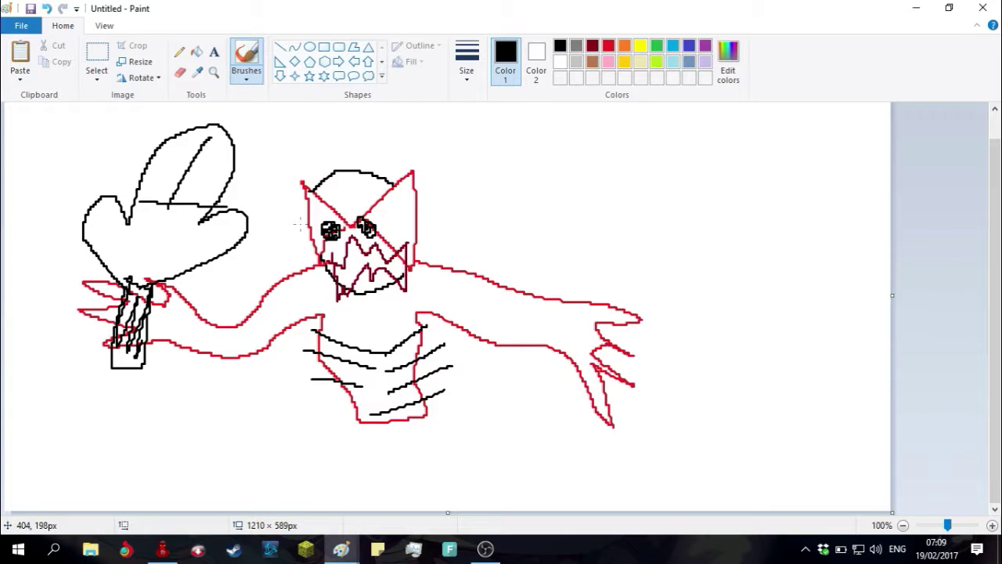
key("ctrl+z")
key("ctrl+z")
key("ctrl+z")
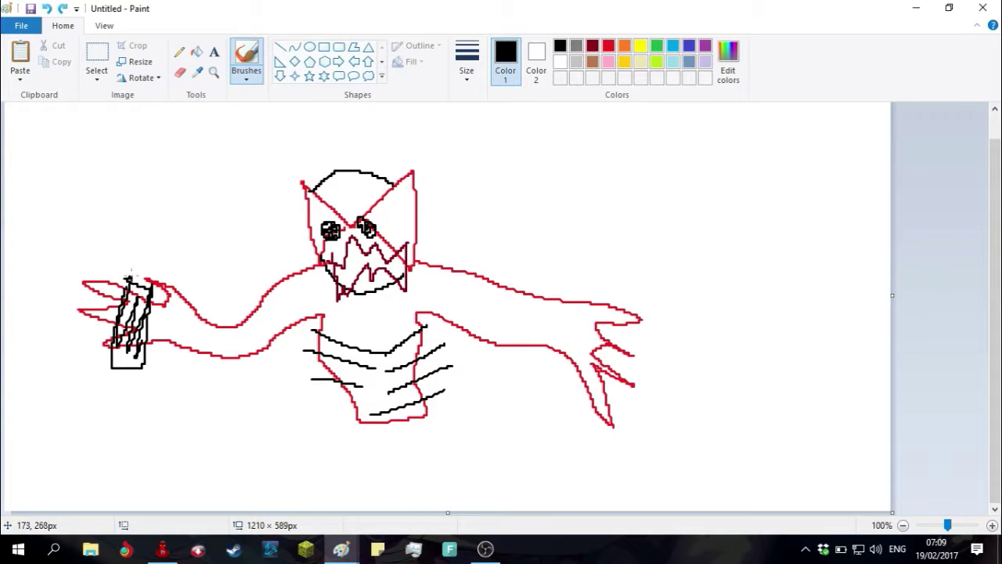
- Brush a spiky black flame with red strokes inside it above the torch handle, and outline two red legs below the torso
mouse_move(112, 216)
left_mouse_down()
mouse_move(134, 252)
mouse_move(114, 174)
mouse_move(126, 154)
mouse_move(153, 207)
mouse_move(143, 130)
mouse_move(179, 148)
mouse_move(188, 100)
mouse_move(206, 172)
mouse_move(199, 192)
mouse_move(250, 162)
mouse_move(200, 219)
mouse_move(239, 218)
mouse_move(176, 248)
mouse_move(214, 249)
mouse_move(156, 290)
left_mouse_up()
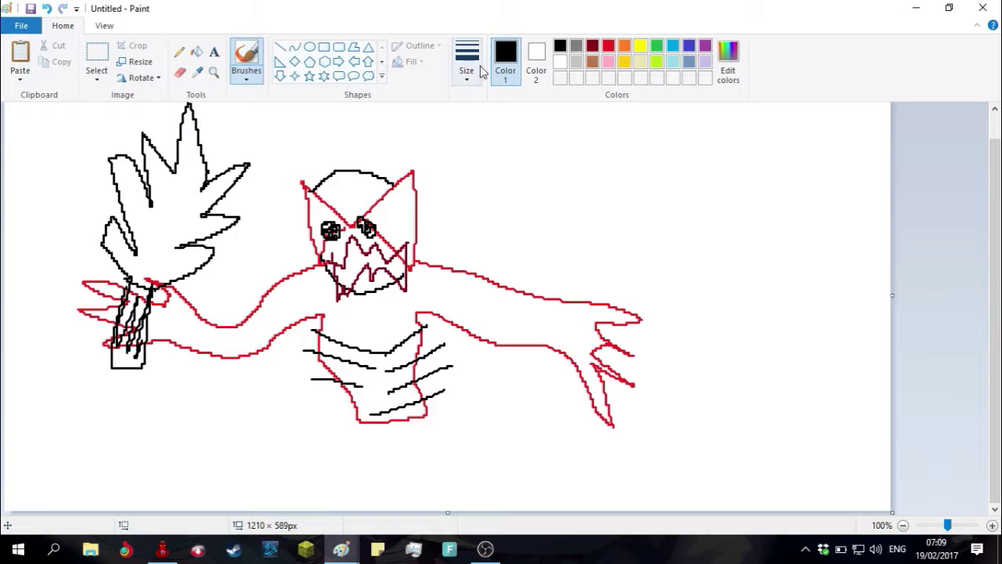
left_click(606, 49)
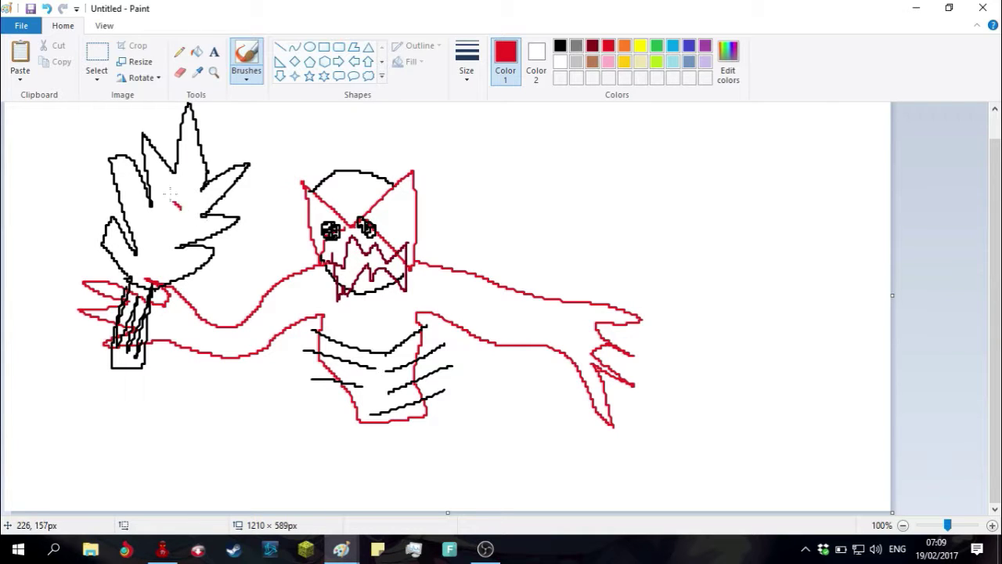
mouse_move(171, 194)
left_mouse_down()
mouse_move(142, 201)
mouse_move(158, 201)
mouse_move(195, 155)
mouse_move(149, 202)
mouse_move(160, 234)
mouse_move(141, 227)
mouse_move(213, 225)
mouse_move(202, 229)
mouse_move(213, 166)
mouse_move(153, 280)
mouse_move(164, 270)
mouse_move(117, 237)
mouse_move(188, 265)
mouse_move(167, 244)
left_mouse_up()
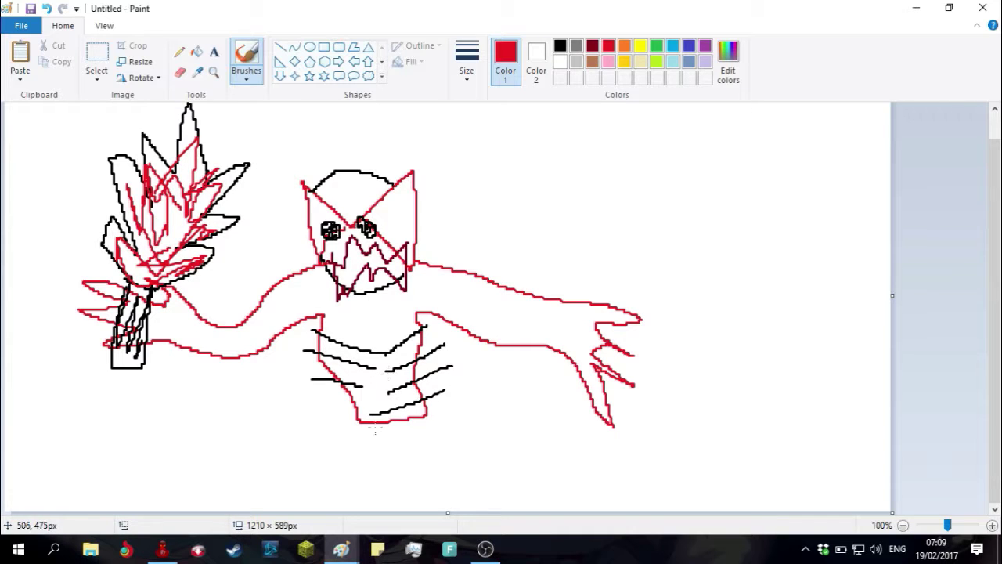
mouse_move(365, 426)
left_mouse_down()
mouse_move(332, 464)
mouse_move(257, 456)
mouse_move(229, 482)
mouse_move(347, 501)
mouse_move(389, 435)
mouse_move(395, 484)
mouse_move(495, 488)
mouse_move(430, 428)
left_mouse_up()
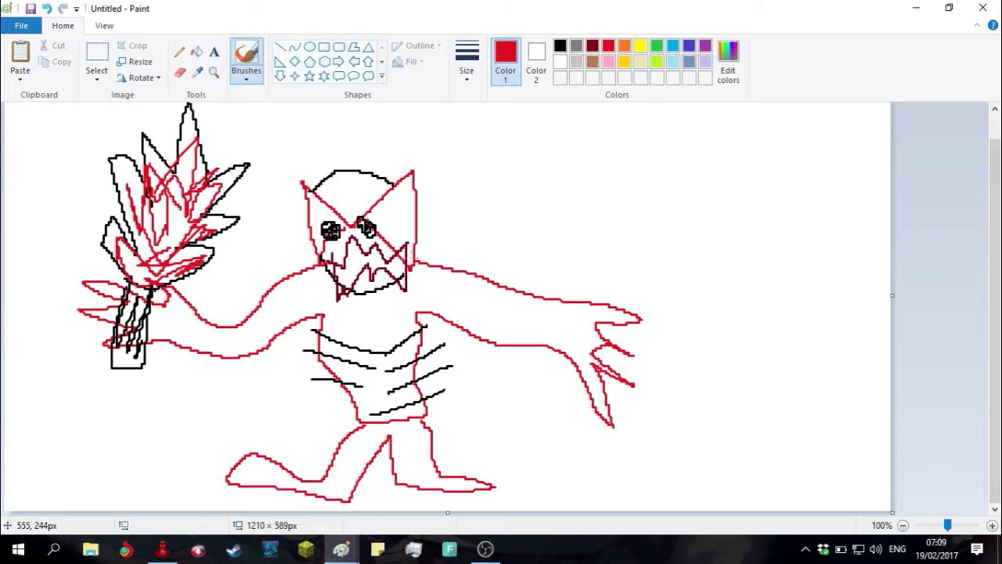
- Brush jagged black wing outlines behind both shoulders, with pointed lower edges beneath the arms
left_click(561, 45)
mouse_move(422, 248)
left_mouse_down()
mouse_move(550, 138)
mouse_move(601, 120)
mouse_move(514, 199)
mouse_move(581, 198)
mouse_move(511, 289)
left_mouse_up()
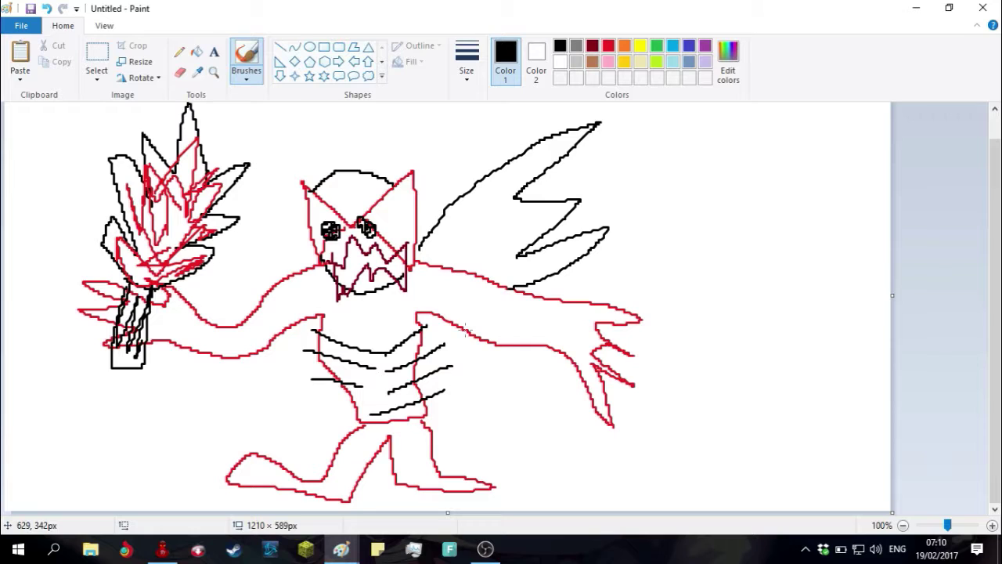
left_click_drag(466, 340, 423, 381)
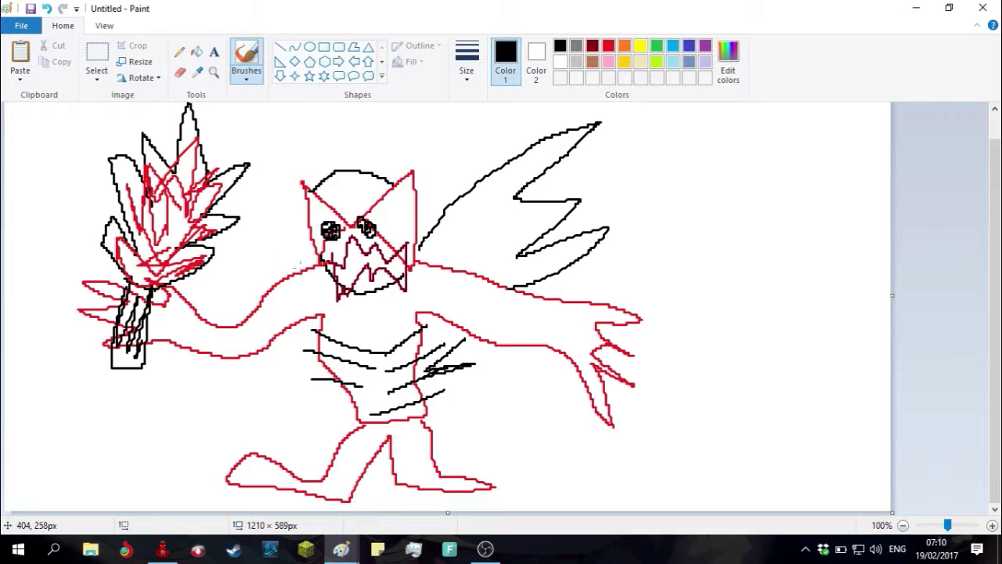
left_click_drag(302, 268, 210, 202)
mouse_move(162, 133)
left_mouse_down()
mouse_move(99, 103)
mouse_move(72, 240)
mouse_move(134, 294)
left_mouse_up()
left_click_drag(169, 344, 373, 401)
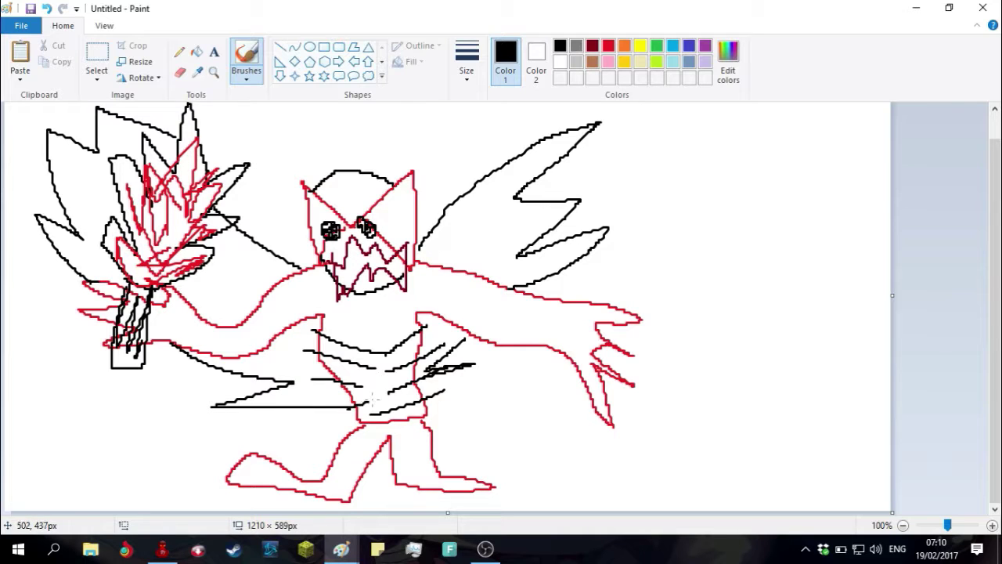
- Brush red accent strokes inside the wings on both sides of the monster
left_click(609, 46)
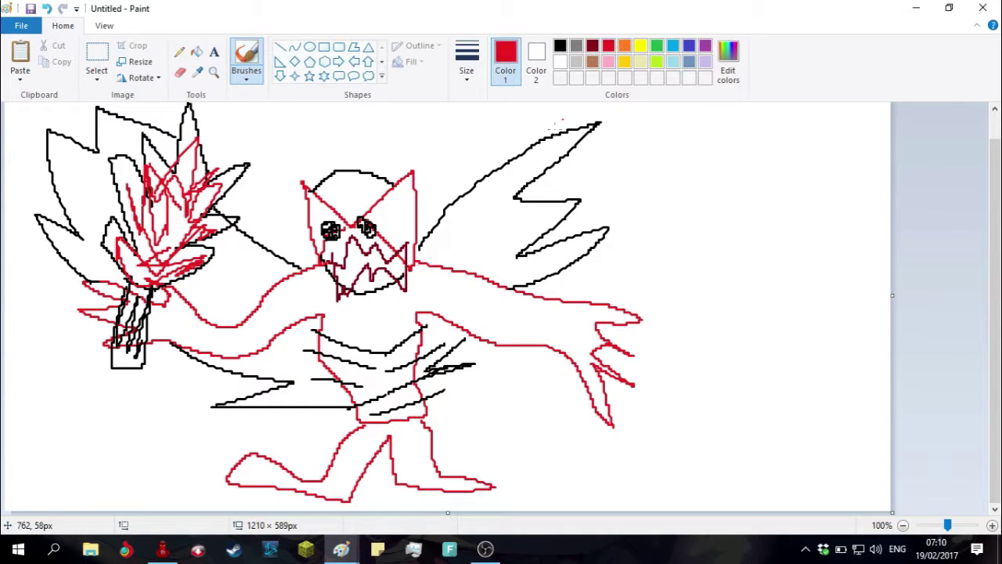
mouse_move(468, 219)
left_mouse_down()
mouse_move(505, 181)
mouse_move(560, 170)
mouse_move(474, 260)
mouse_move(550, 276)
left_mouse_up()
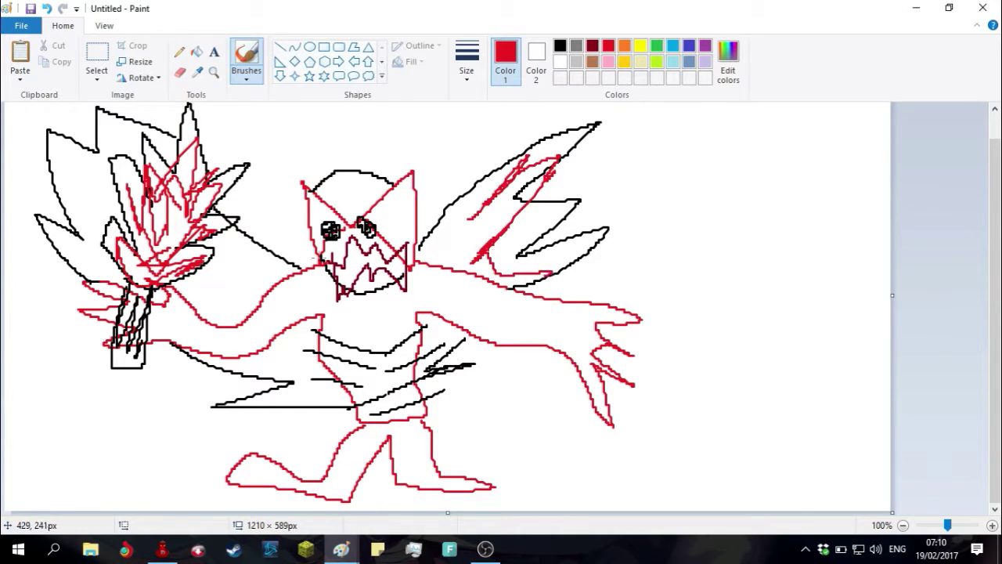
left_click_drag(249, 272, 224, 305)
mouse_move(50, 154)
left_mouse_down()
mouse_move(97, 190)
mouse_move(96, 211)
left_mouse_up()
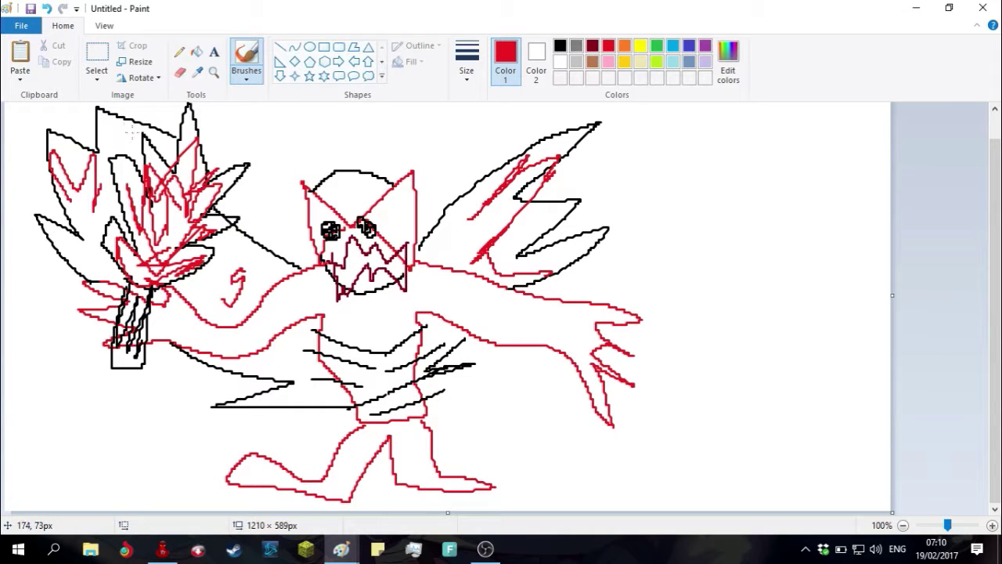
left_click_drag(132, 125, 127, 151)
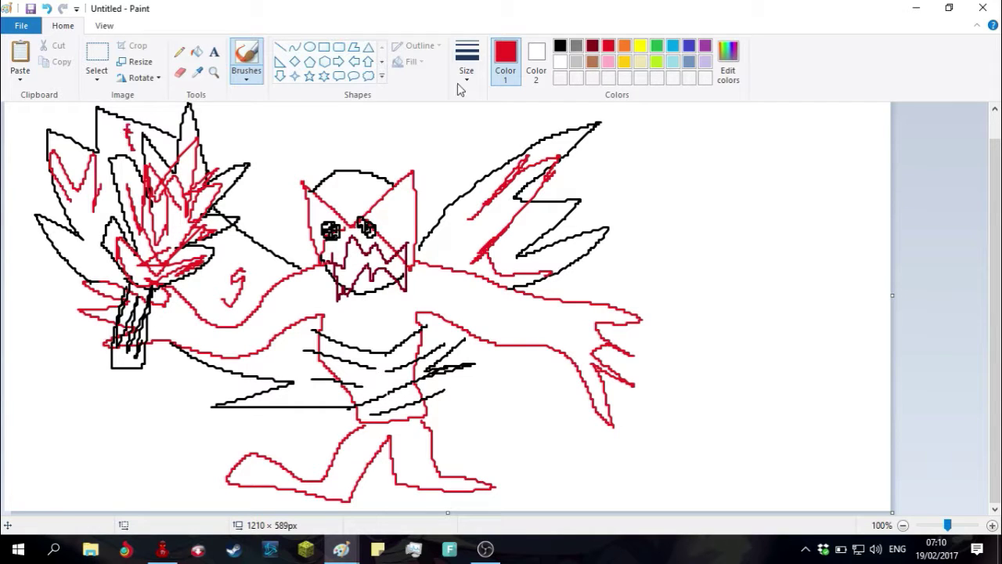
- Handwrite the word "aatrox" in orange on the blank canvas area beside the monster's head
left_click(641, 47)
left_click(625, 47)
mouse_move(647, 147)
left_mouse_down()
mouse_move(630, 166)
mouse_move(652, 146)
mouse_move(654, 187)
left_mouse_up()
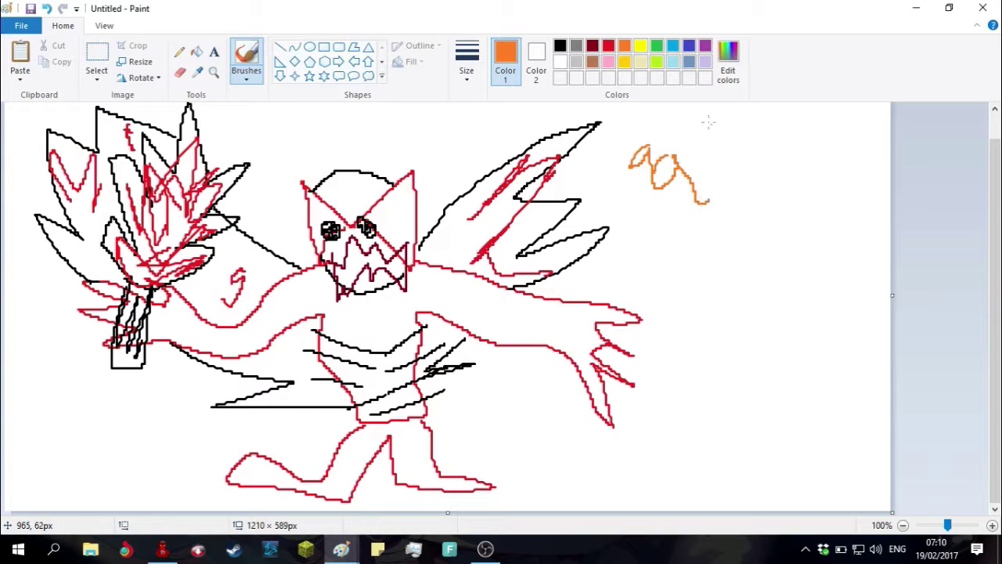
left_click_drag(708, 121, 721, 203)
mouse_move(715, 158)
left_mouse_down()
mouse_move(741, 198)
mouse_move(750, 148)
mouse_move(767, 158)
mouse_move(771, 201)
mouse_move(760, 146)
mouse_move(830, 188)
left_mouse_up()
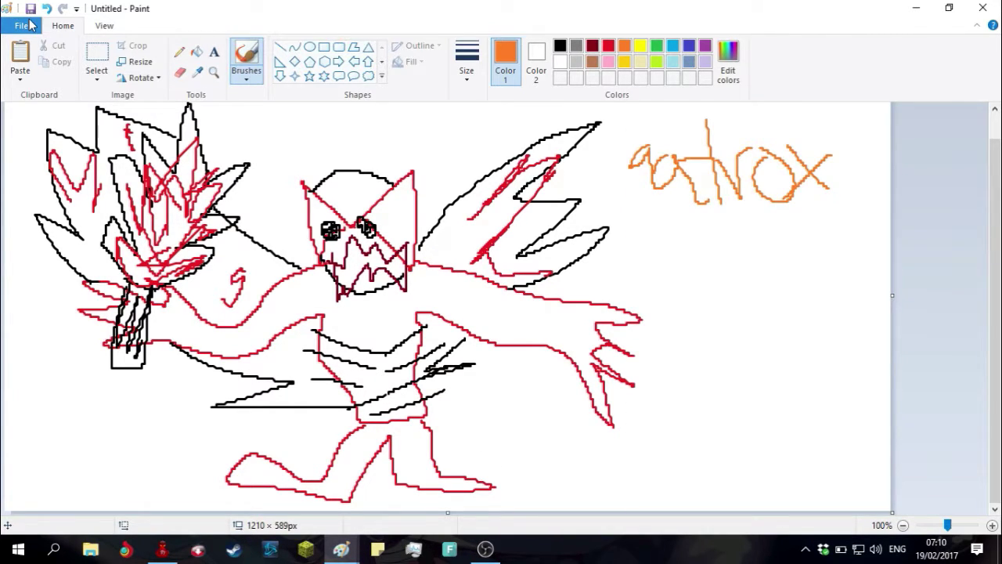
- Start a new blank drawing without saving the finished monster
left_click(30, 26)
left_click(70, 26)
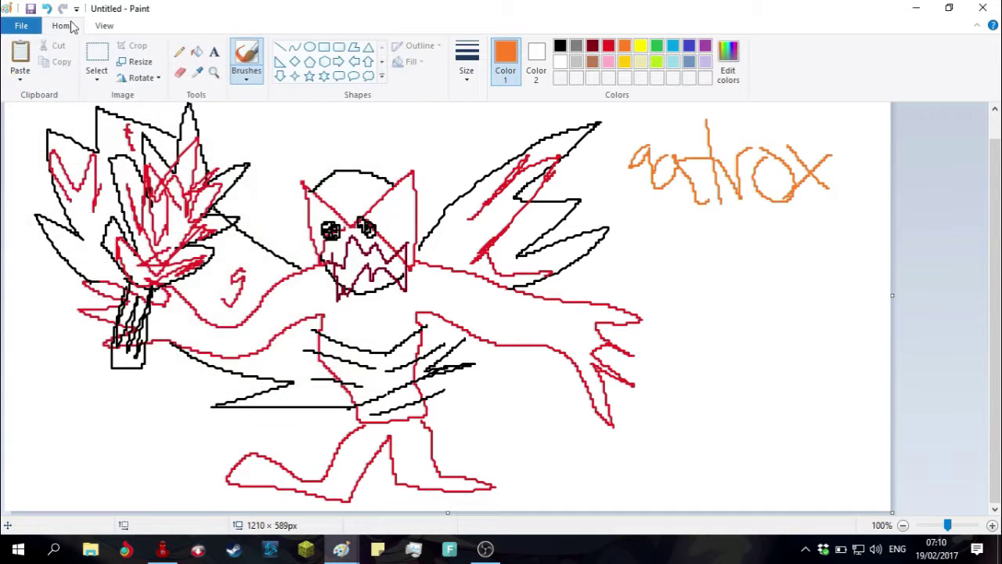
left_click(21, 25)
left_click(47, 52)
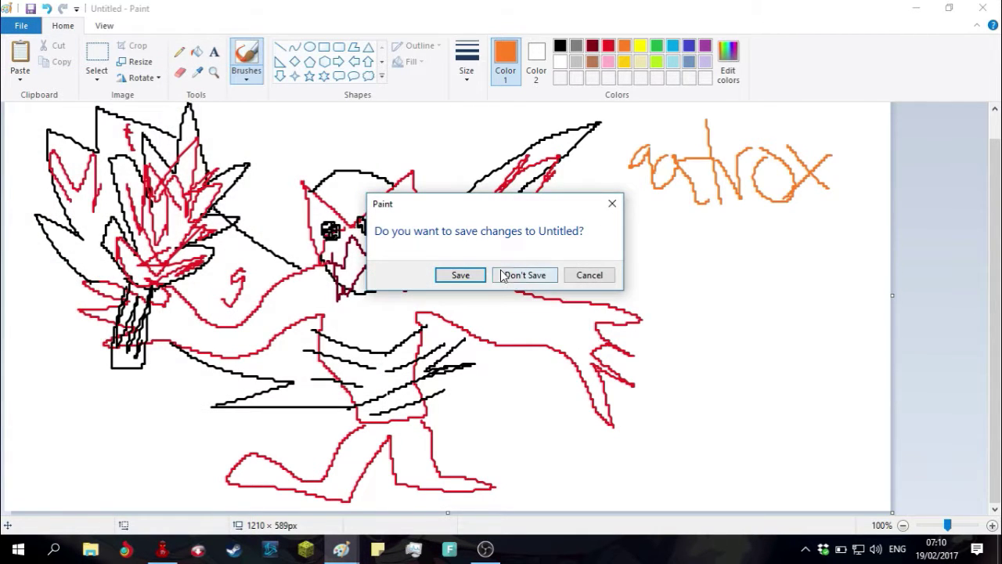
left_click(523, 275)
- In the other Paint window, scribble over the first champion portrait in black with the brush, and return to the blank drawing
mouse_move(340, 548)
left_click(281, 436)
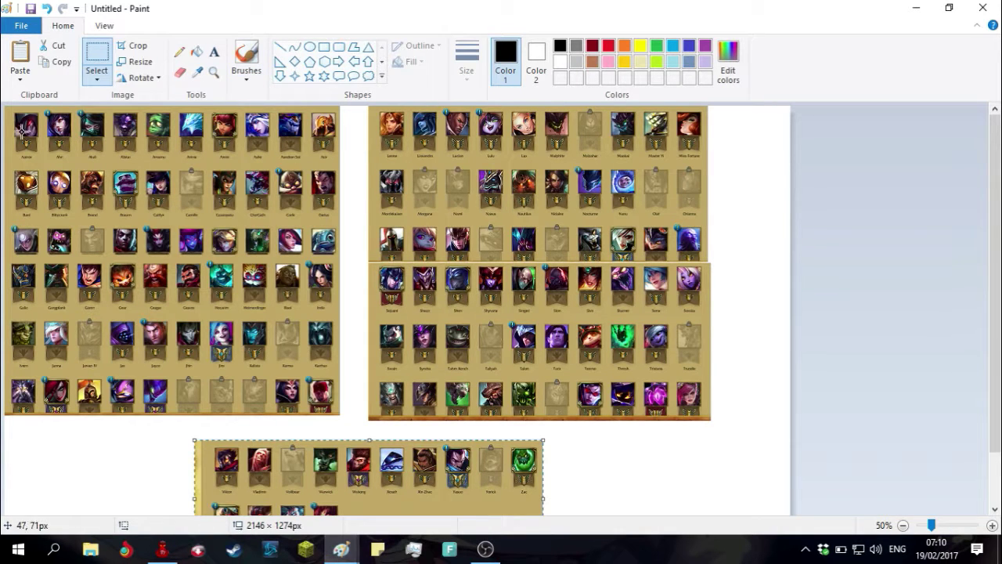
left_click_drag(31, 115, 20, 128)
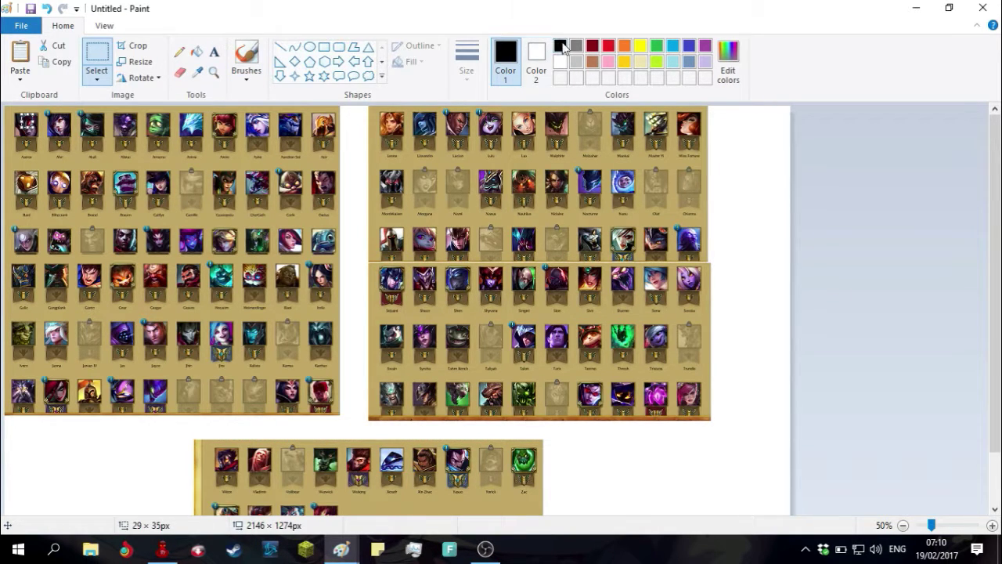
left_click(246, 58)
mouse_move(14, 149)
left_mouse_down()
mouse_move(34, 116)
mouse_move(35, 150)
mouse_move(14, 141)
left_mouse_up()
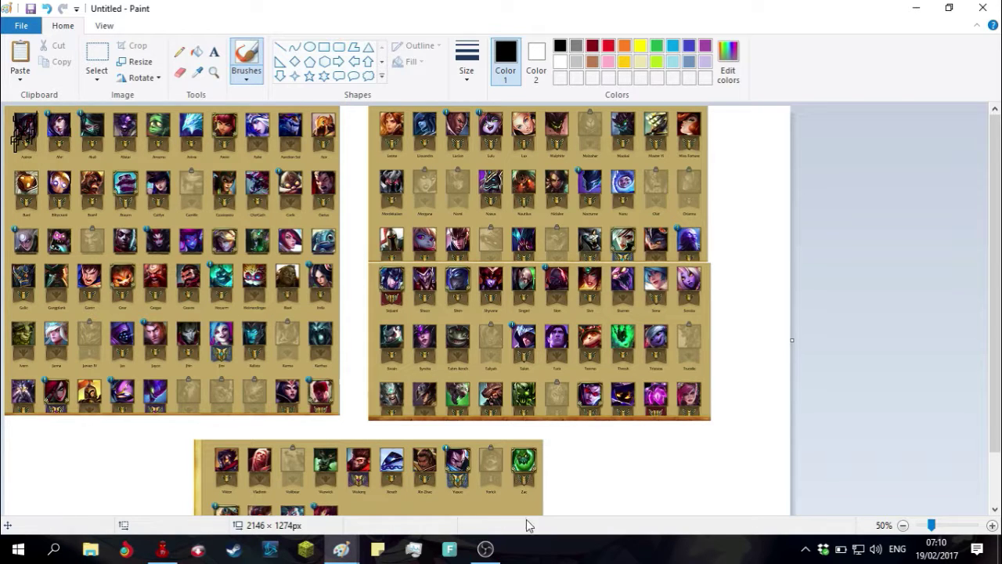
mouse_move(341, 548)
left_click(380, 481)
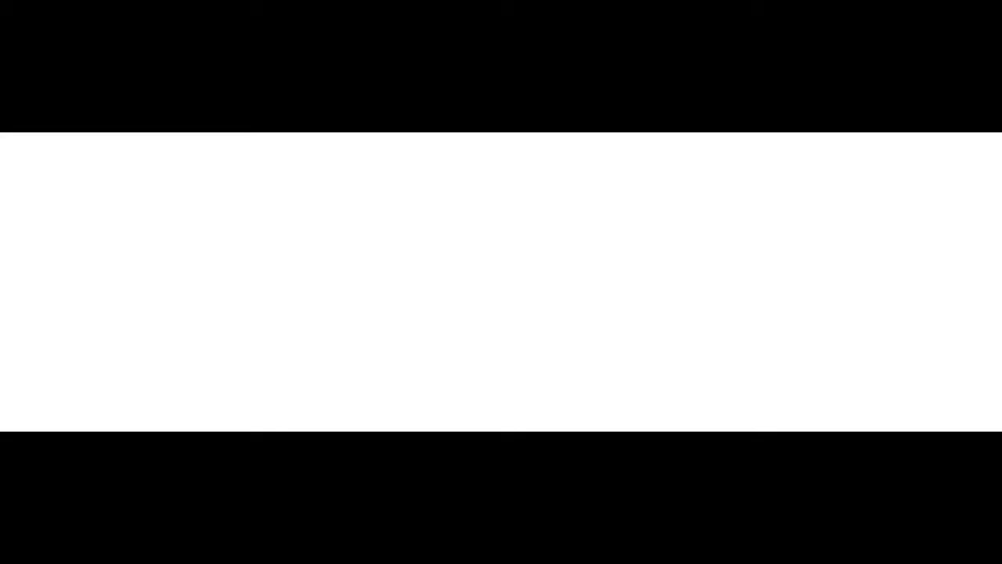
left_click_drag(172, 244, 160, 398)
mouse_move(164, 249)
left_mouse_down()
mouse_move(231, 289)
mouse_move(156, 302)
left_mouse_up()
mouse_move(368, 280)
left_mouse_down()
mouse_move(382, 277)
mouse_move(369, 278)
left_mouse_up()
mouse_move(467, 262)
left_mouse_down()
mouse_move(467, 347)
mouse_move(578, 273)
left_mouse_up()
mouse_move(587, 281)
left_mouse_down()
mouse_move(588, 358)
mouse_move(640, 264)
mouse_move(699, 377)
left_mouse_up()
left_click_drag(772, 259, 463, 240)
left_click_drag(167, 297, 497, 384)
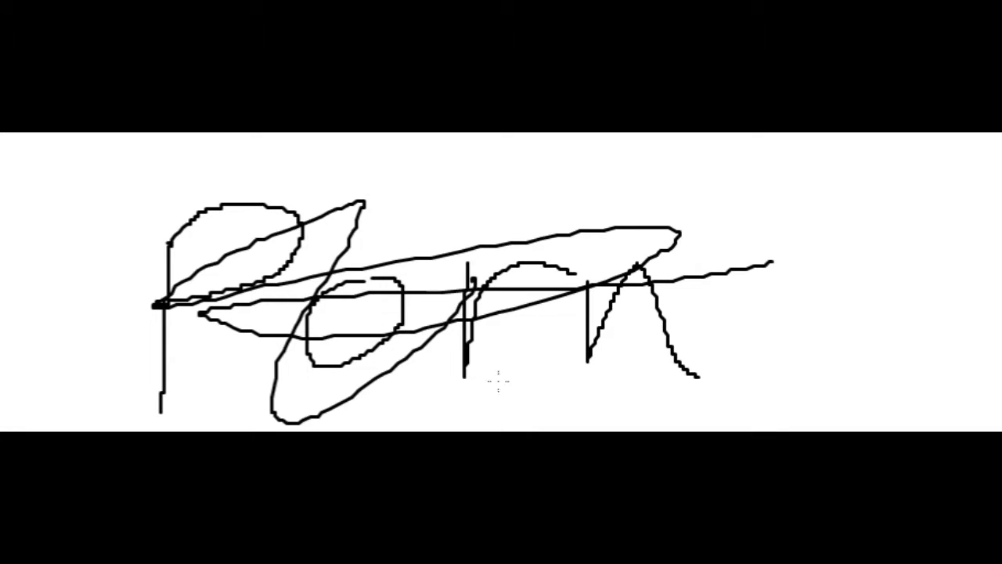
key("ctrl+z")
key("ctrl+z")
key("ctrl+z")
key("ctrl+z")
key("ctrl+z")
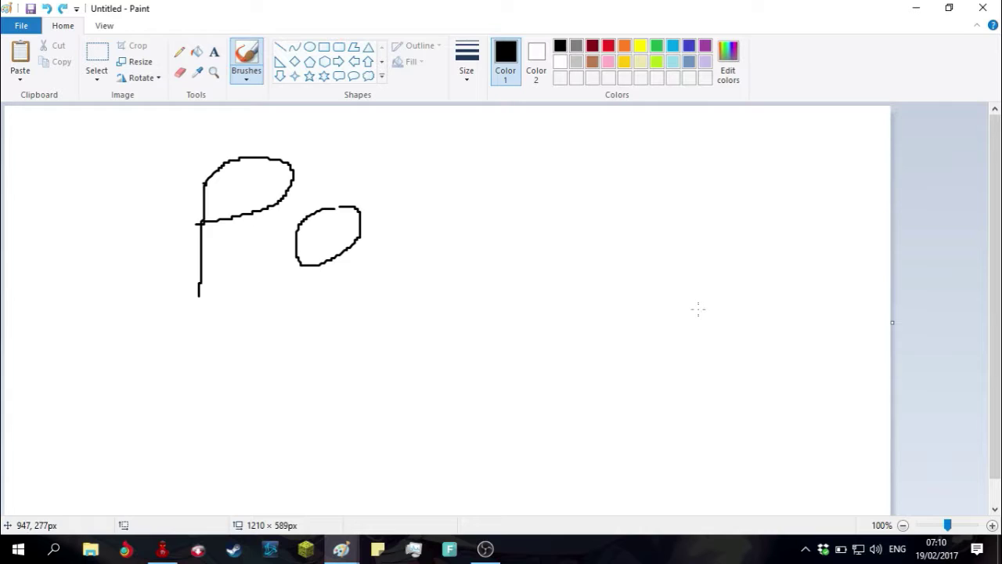
key("ctrl+z")
key("ctrl+z")
key("ctrl+z")
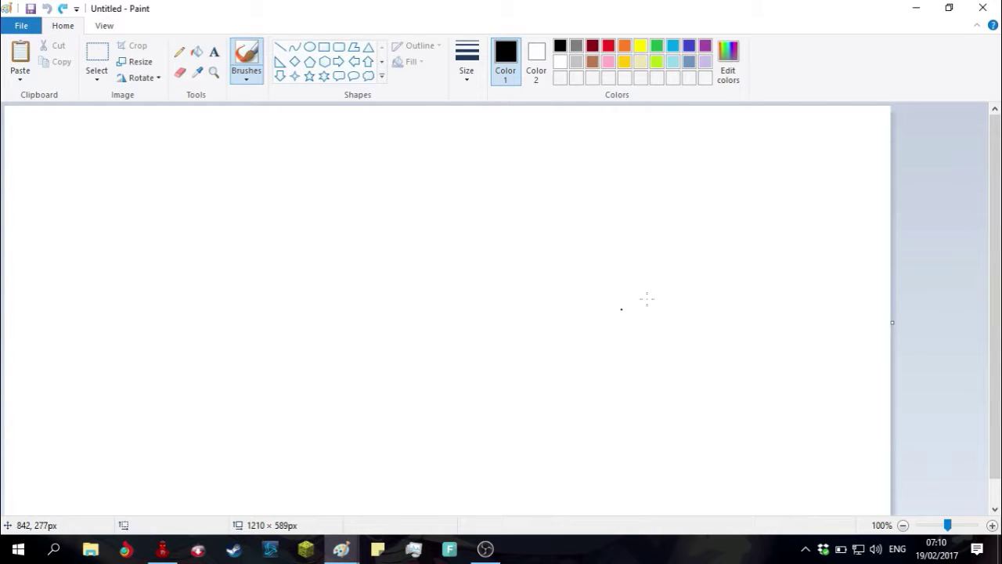
left_click(673, 45)
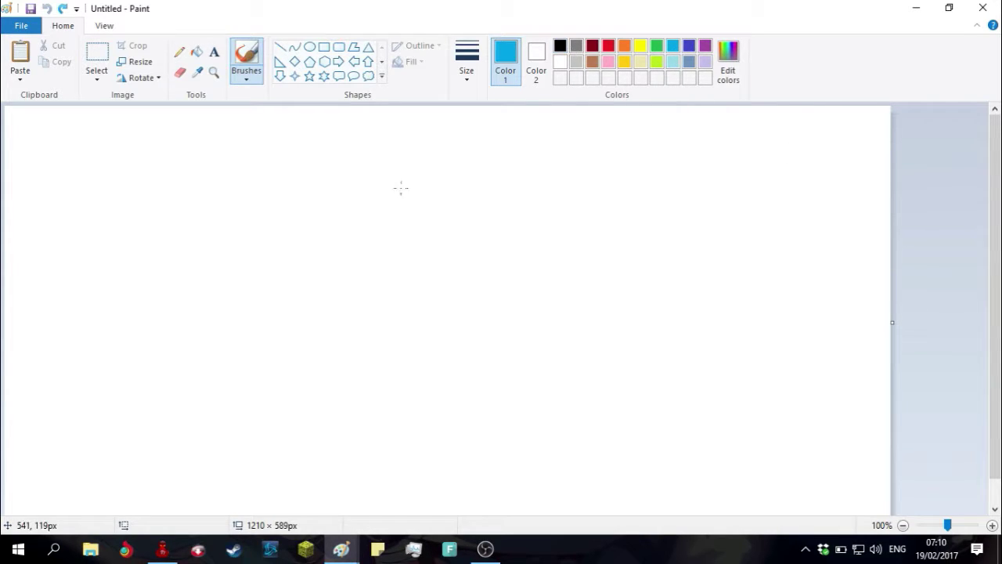
mouse_move(397, 182)
left_mouse_down()
mouse_move(393, 296)
mouse_move(434, 178)
mouse_move(383, 162)
mouse_move(374, 182)
mouse_move(521, 123)
mouse_move(523, 271)
mouse_move(600, 285)
mouse_move(565, 302)
mouse_move(499, 274)
mouse_move(455, 179)
left_mouse_up()
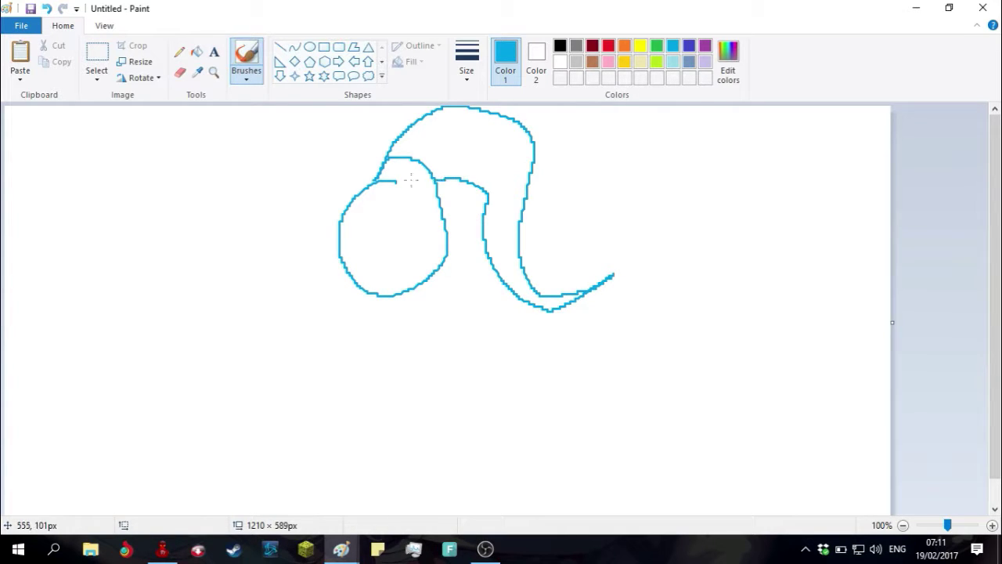
left_click_drag(360, 166, 327, 225)
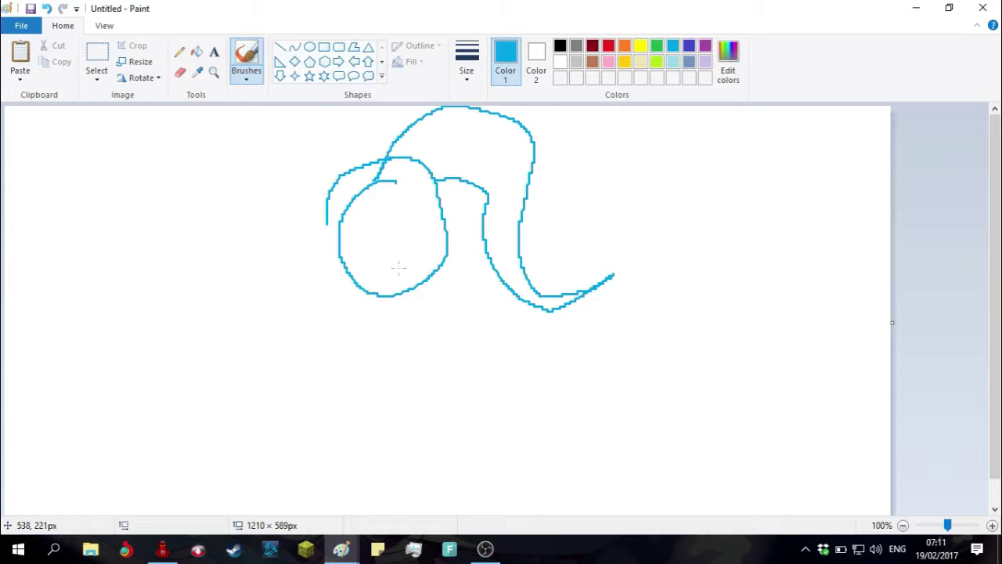
key("ctrl+z")
key("ctrl+z")
key("ctrl+z")
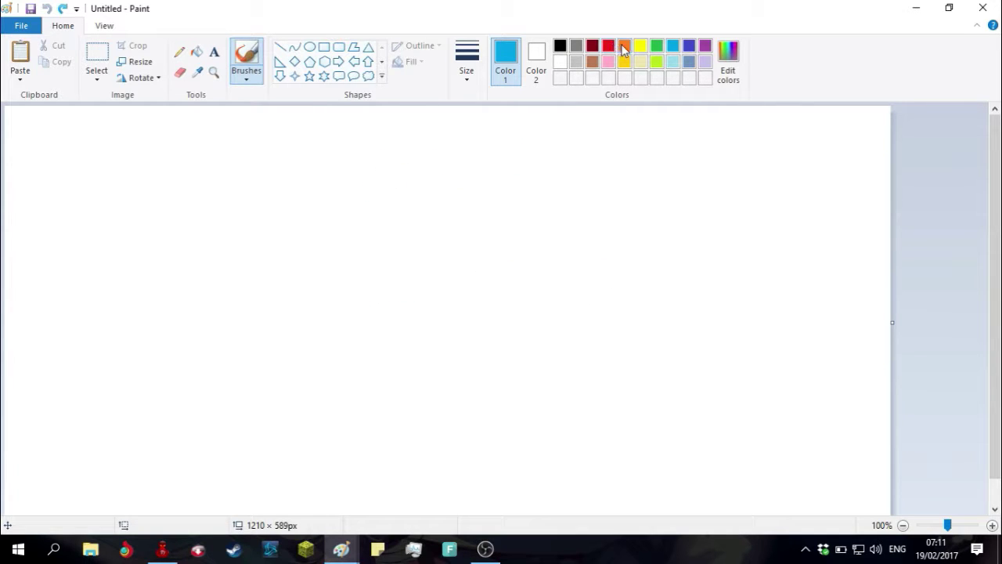
- In orange, brush a rounded head with two protruding ears, and add scribbled eyes and a mouth with pointed teeth
left_click(624, 47)
mouse_move(334, 236)
left_mouse_down()
mouse_move(381, 313)
mouse_move(432, 260)
left_mouse_up()
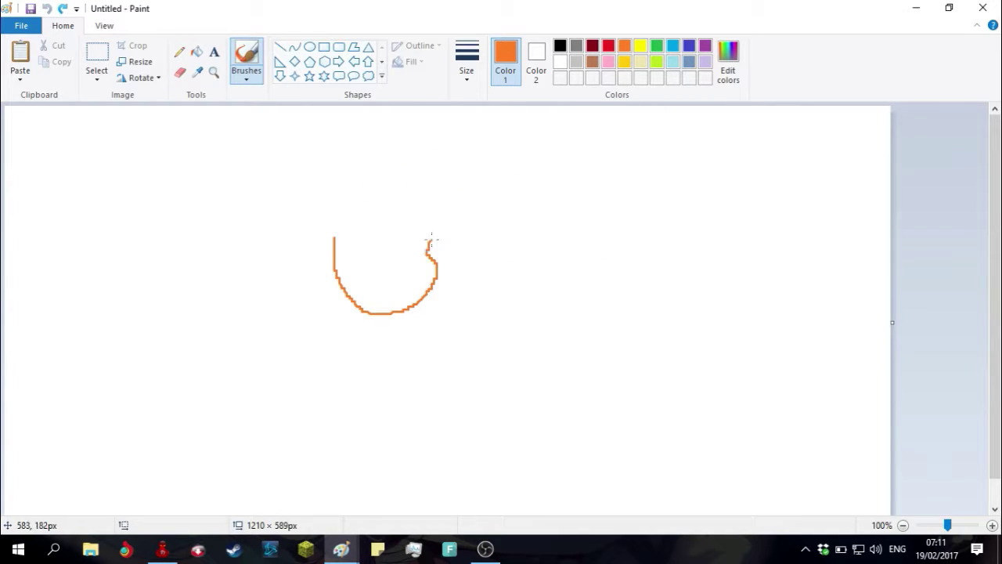
mouse_move(339, 233)
left_mouse_down()
mouse_move(300, 194)
mouse_move(326, 192)
mouse_move(401, 149)
mouse_move(447, 209)
mouse_move(492, 179)
mouse_move(451, 226)
left_mouse_up()
left_click_drag(377, 195, 379, 195)
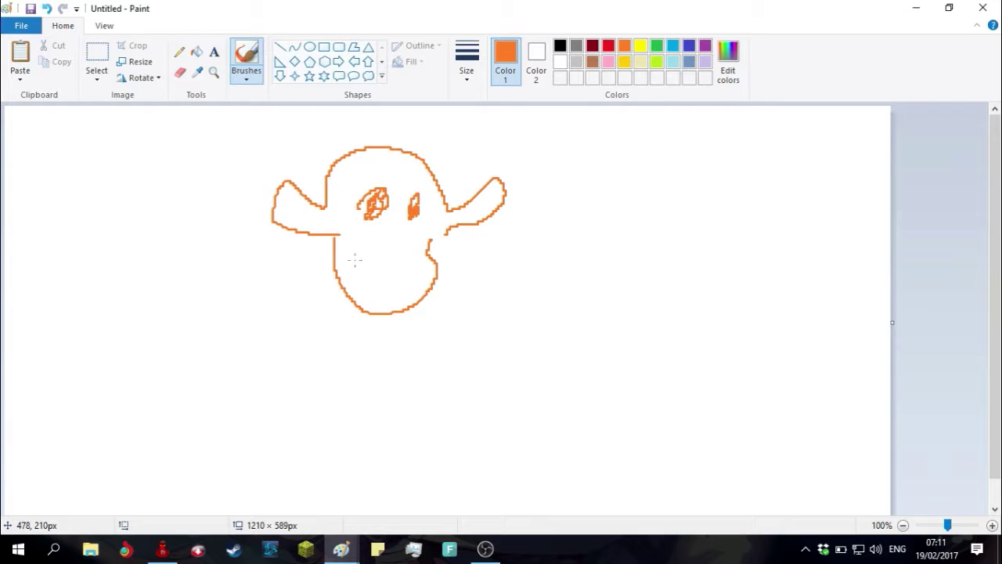
left_click_drag(355, 260, 424, 269)
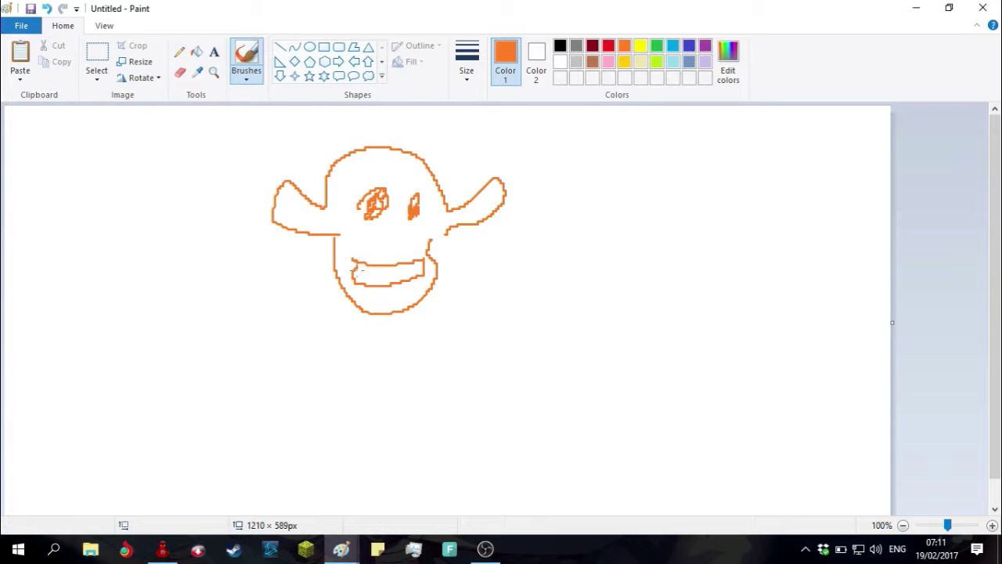
left_click_drag(357, 270, 386, 291)
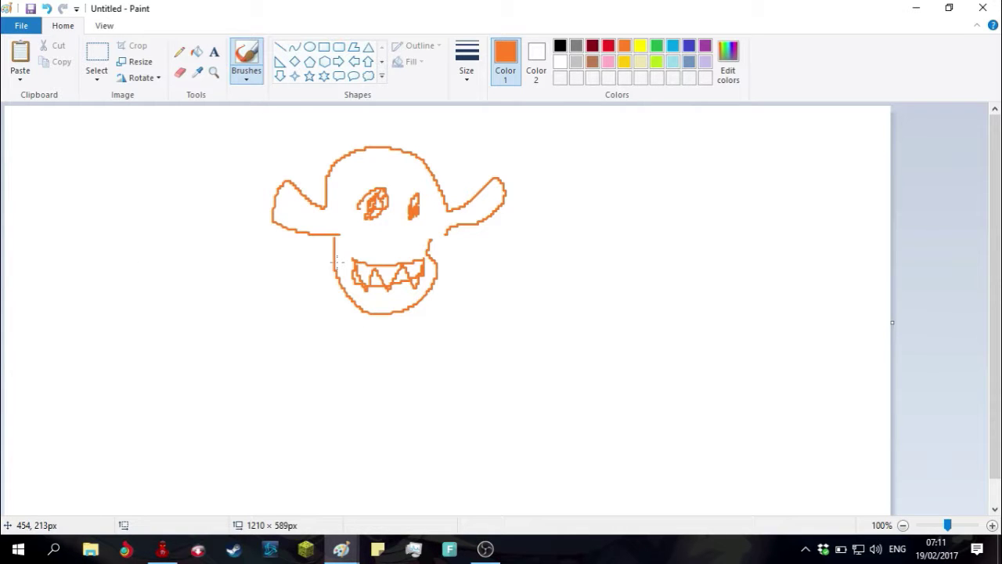
- Outline two curved arms with clawed hands below the head, and a lower body with two bent legs spread to either side
mouse_move(336, 263)
left_mouse_down()
mouse_move(278, 324)
mouse_move(261, 385)
mouse_move(214, 409)
mouse_move(179, 448)
mouse_move(232, 416)
mouse_move(261, 459)
mouse_move(325, 460)
mouse_move(313, 341)
left_mouse_up()
mouse_move(441, 263)
left_mouse_down()
mouse_move(541, 293)
mouse_move(548, 346)
mouse_move(529, 395)
mouse_move(580, 431)
mouse_move(526, 417)
mouse_move(479, 428)
mouse_move(526, 387)
mouse_move(445, 314)
left_mouse_up()
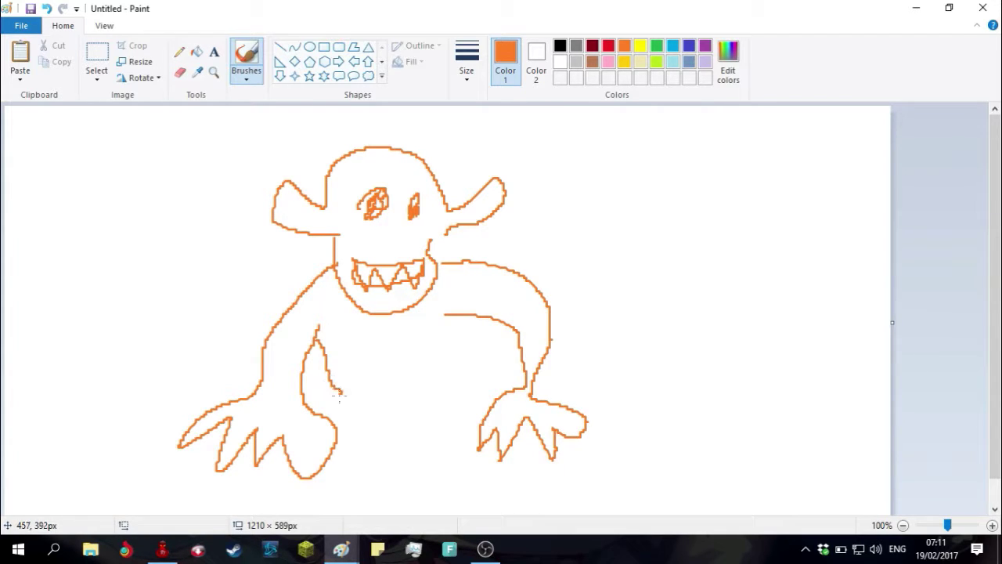
mouse_move(267, 381)
left_mouse_down()
mouse_move(180, 371)
mouse_move(77, 471)
mouse_move(52, 472)
mouse_move(122, 469)
mouse_move(232, 403)
left_mouse_up()
left_click_drag(323, 427, 423, 425)
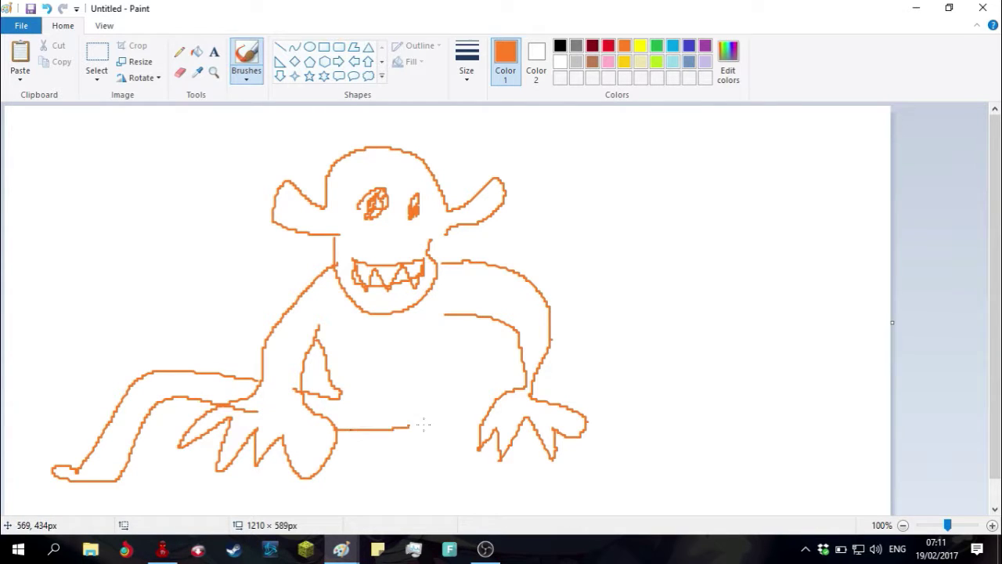
mouse_move(632, 440)
left_mouse_down()
mouse_move(721, 464)
mouse_move(691, 415)
mouse_move(632, 376)
mouse_move(580, 372)
left_mouse_up()
mouse_move(519, 373)
left_mouse_down()
mouse_move(417, 391)
mouse_move(448, 316)
left_mouse_up()
- Outline an upper and a lower wing on each side of the orange body, and add slanted lines beside the torso
mouse_move(329, 276)
left_mouse_down()
mouse_move(248, 181)
mouse_move(173, 131)
mouse_move(312, 335)
mouse_move(211, 277)
mouse_move(83, 239)
mouse_move(258, 386)
left_mouse_up()
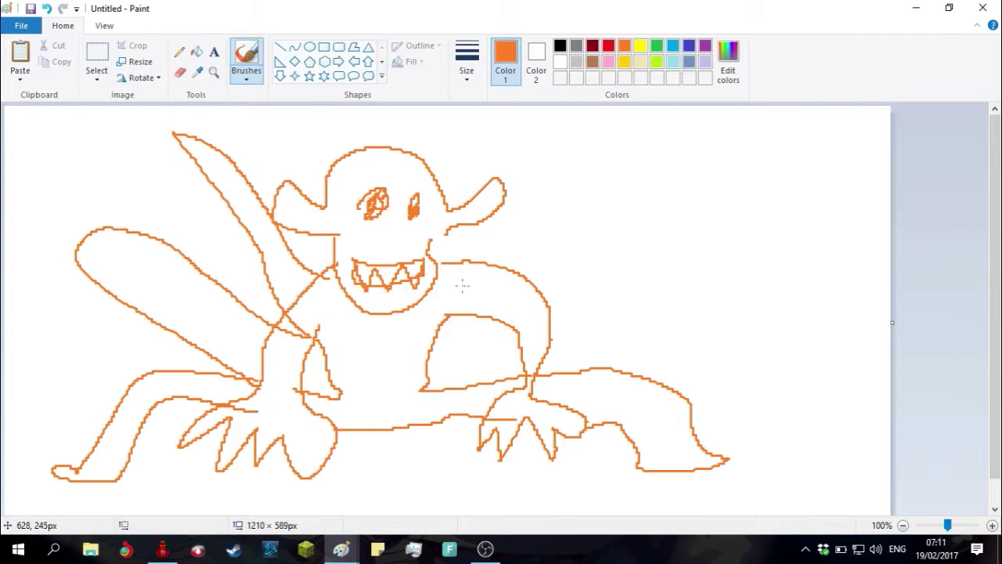
mouse_move(457, 264)
left_mouse_down()
mouse_move(593, 151)
mouse_move(494, 282)
left_mouse_up()
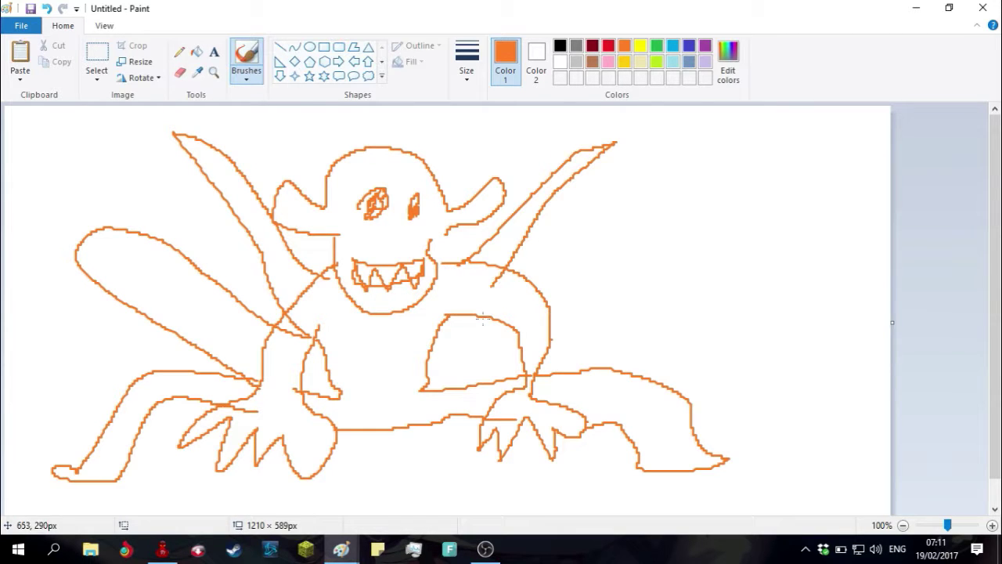
mouse_move(483, 318)
left_mouse_down()
mouse_move(519, 318)
mouse_move(669, 237)
mouse_move(796, 223)
mouse_move(582, 380)
left_mouse_up()
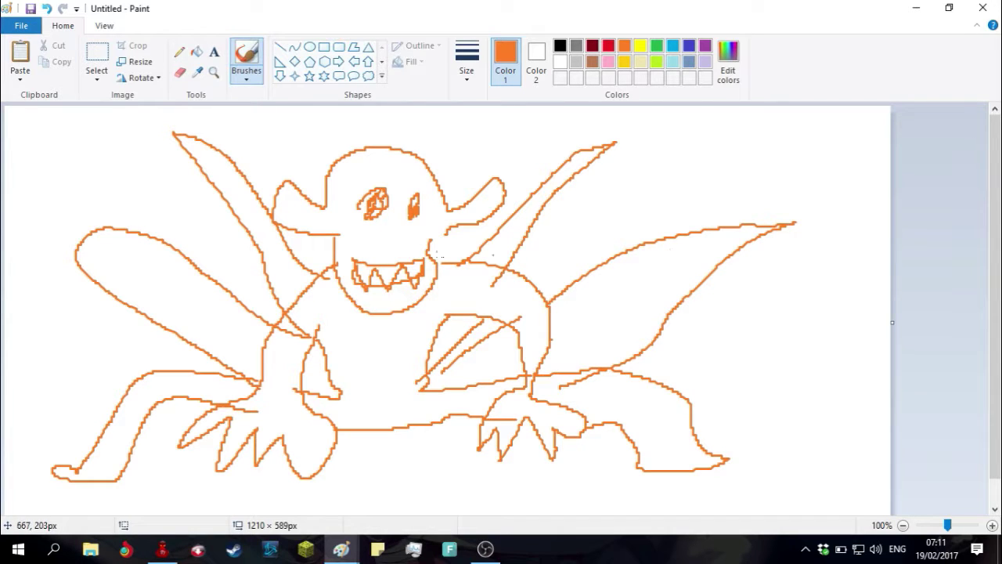
- In turquoise, brush three scribbled oval orbs around the orange figure, and draw two scribble-filled circles side by side on its chest
left_click(674, 47)
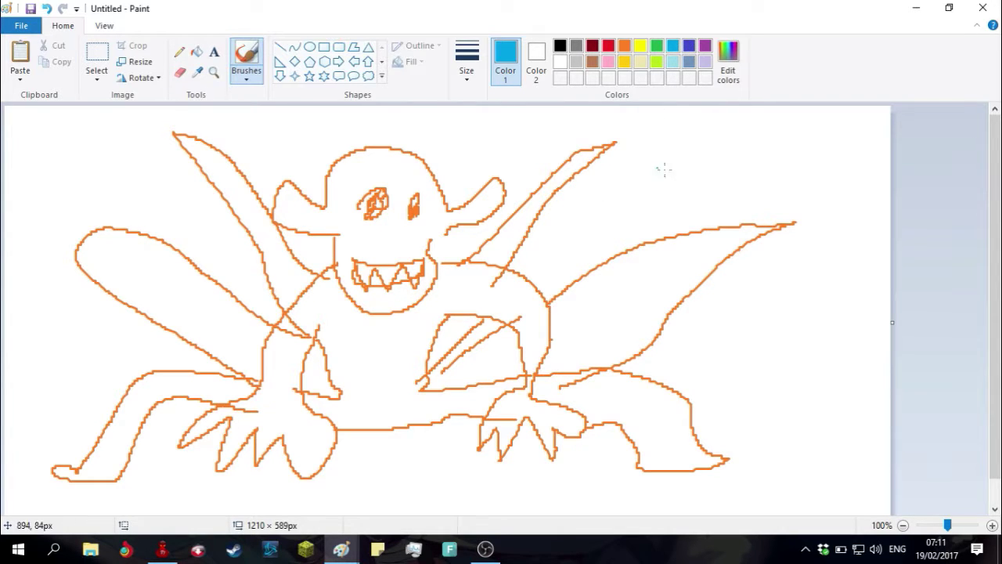
mouse_move(663, 168)
left_mouse_down()
mouse_move(657, 199)
mouse_move(641, 212)
left_mouse_up()
mouse_move(313, 167)
left_mouse_down()
mouse_move(360, 110)
mouse_move(321, 168)
left_mouse_up()
mouse_move(70, 364)
left_mouse_down()
mouse_move(93, 399)
mouse_move(89, 368)
mouse_move(146, 319)
left_mouse_up()
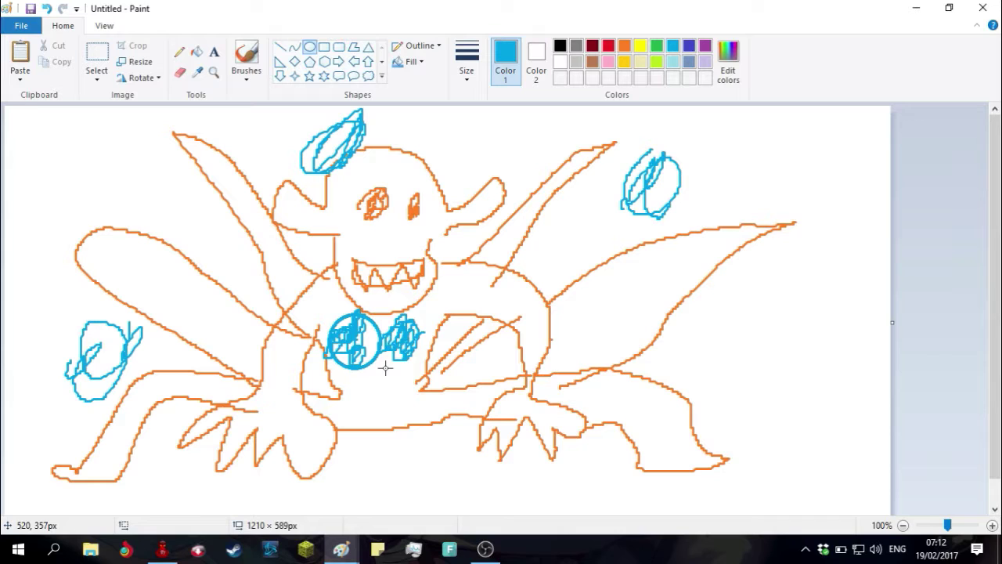
left_click_drag(385, 369, 430, 311)
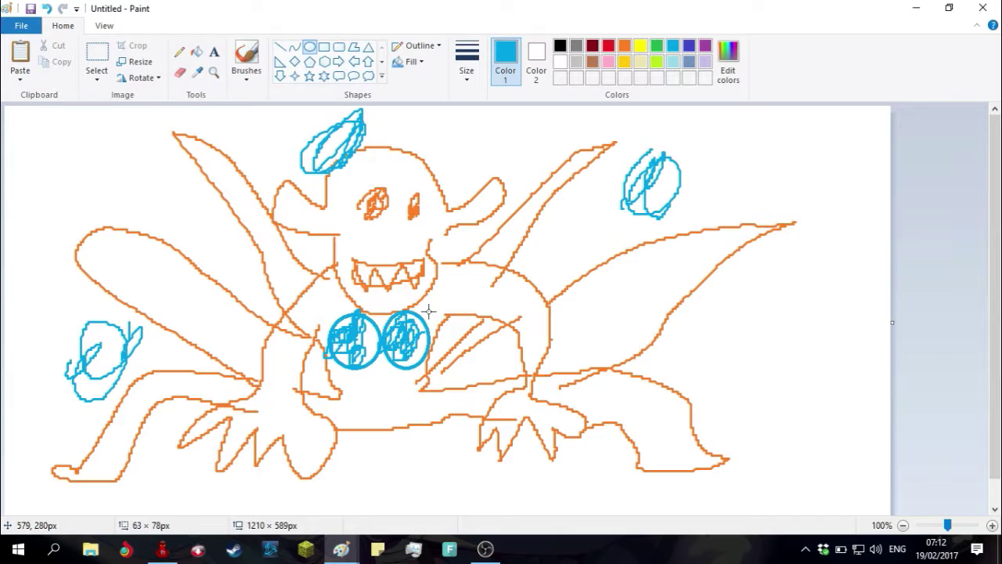
left_click(627, 306)
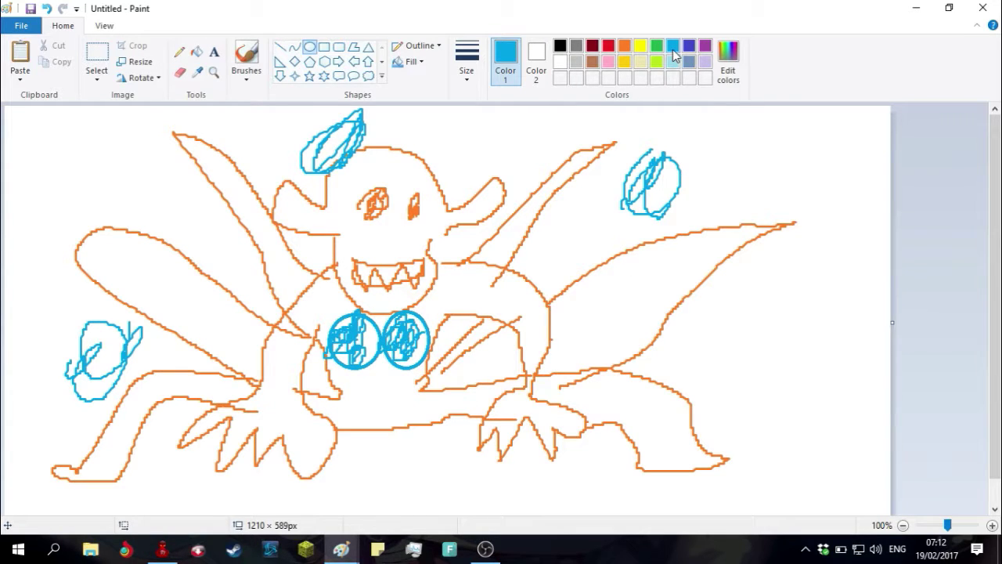
- Draw five flat, elongated turquoise ellipses across the right-hand wing with the Oval shape
left_click_drag(690, 198, 787, 205)
left_click_drag(716, 280, 841, 286)
mouse_move(631, 321)
left_mouse_down()
mouse_move(788, 322)
mouse_move(797, 330)
left_mouse_up()
left_click_drag(674, 208, 838, 212)
left_click_drag(679, 239, 819, 250)
- Brush many thin, roughly horizontal turquoise streaks over the right-hand wing and leg and the space beside them
left_click(246, 59)
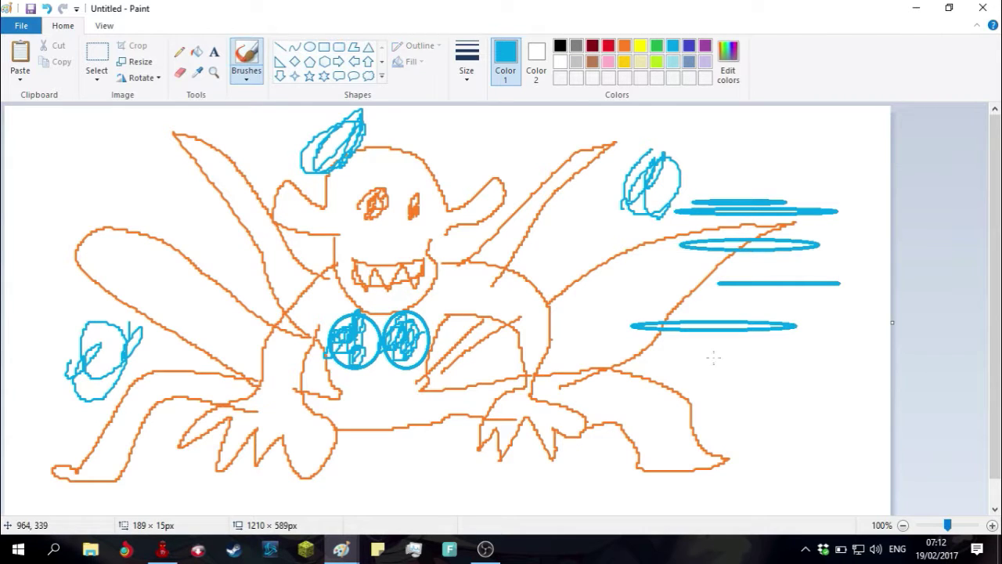
left_click_drag(712, 365, 854, 380)
left_click_drag(597, 227, 675, 232)
left_click_drag(538, 256, 659, 256)
left_click_drag(563, 334, 723, 316)
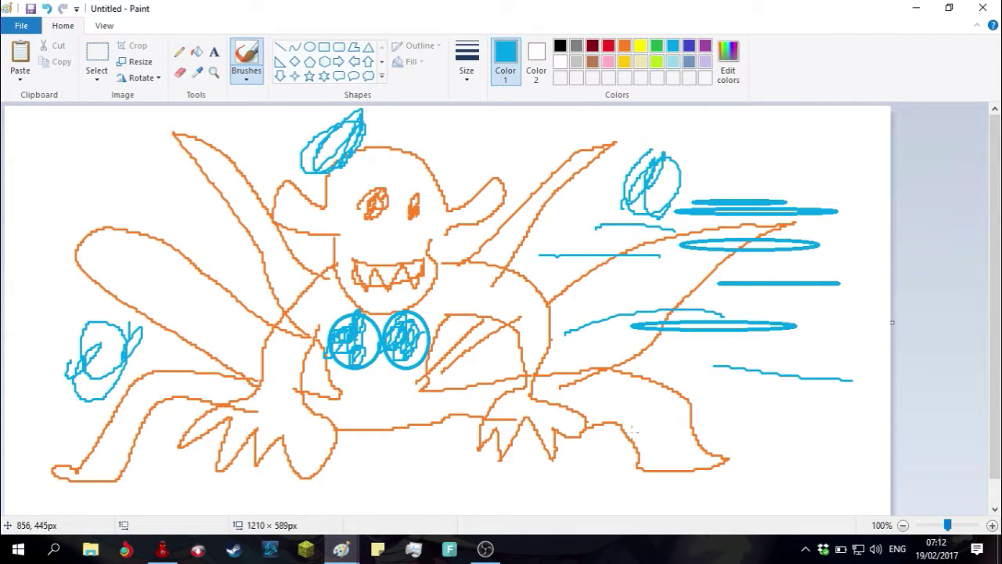
left_click_drag(634, 428, 781, 409)
left_click_drag(604, 439, 709, 436)
left_click_drag(656, 362, 814, 342)
left_click_drag(649, 252, 779, 255)
left_click_drag(594, 321, 758, 318)
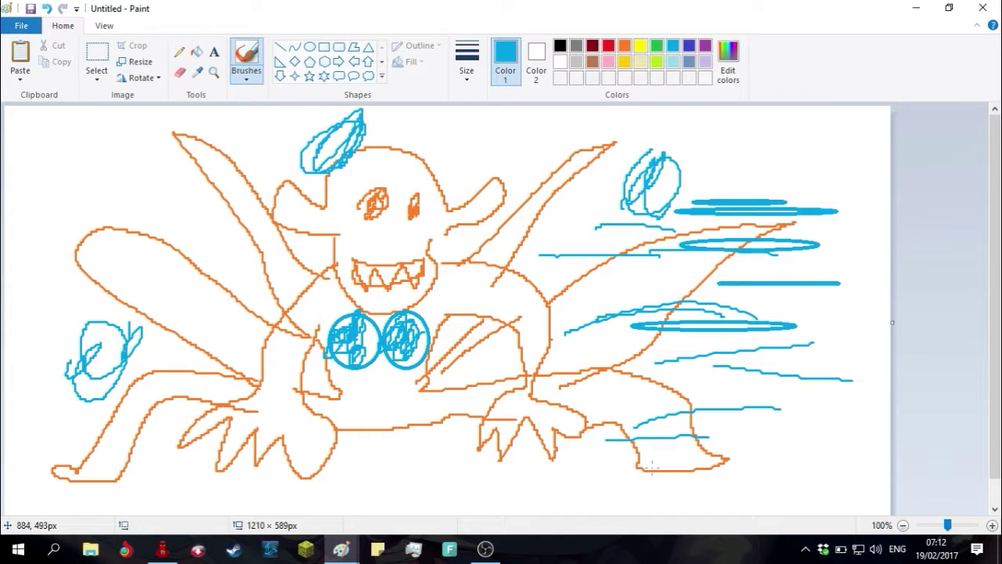
left_click_drag(647, 458, 777, 419)
left_click_drag(778, 501, 890, 495)
left_click_drag(693, 339, 802, 325)
left_click_drag(643, 266, 780, 266)
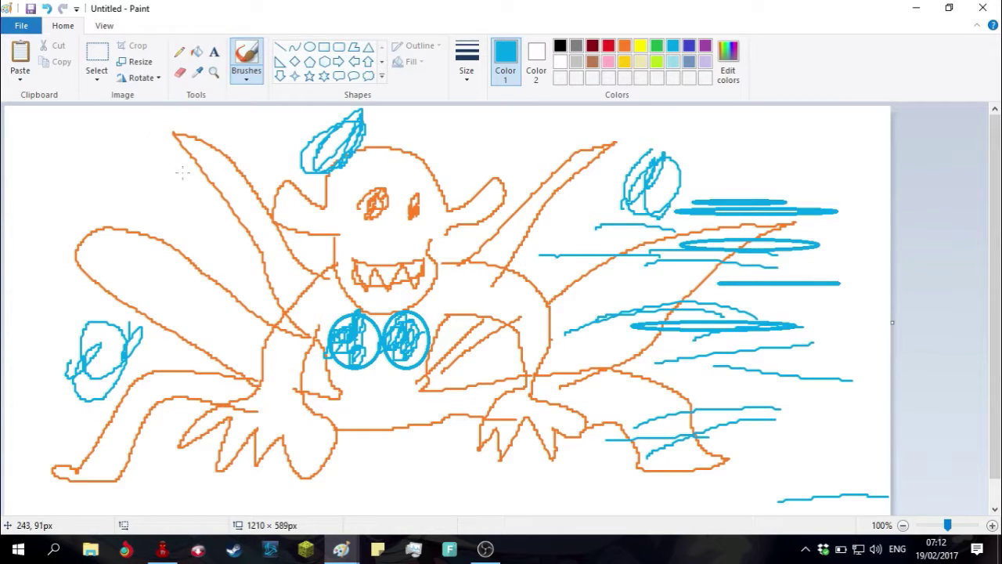
- Handwrite the name "Ahri" in turquoise across the upper left of the canvas
mouse_move(77, 152)
left_mouse_down()
mouse_move(11, 250)
mouse_move(45, 254)
left_mouse_up()
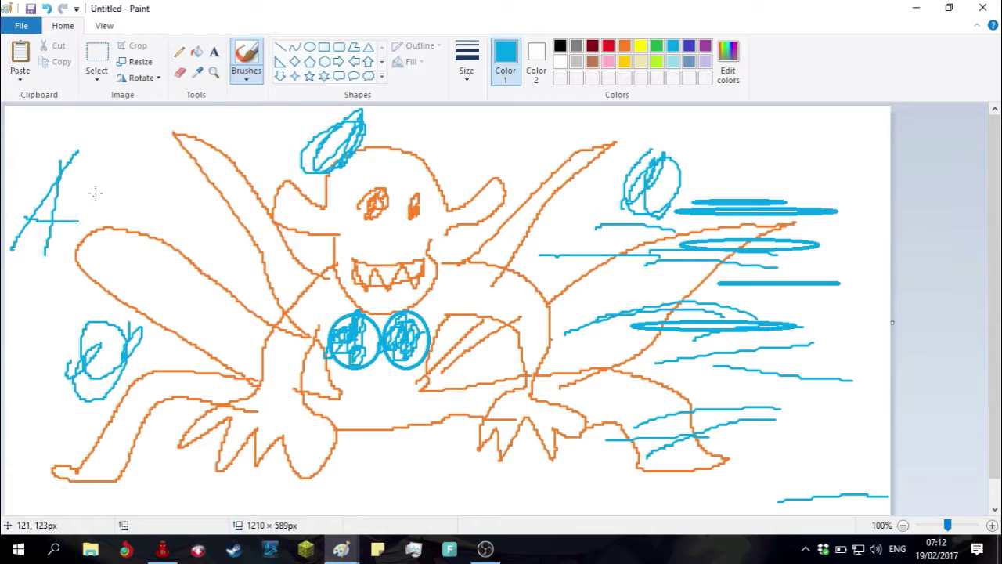
mouse_move(112, 162)
left_mouse_down()
mouse_move(110, 235)
mouse_move(134, 286)
left_mouse_up()
mouse_move(163, 242)
left_mouse_down()
mouse_move(170, 279)
mouse_move(220, 225)
mouse_move(235, 272)
left_mouse_up()
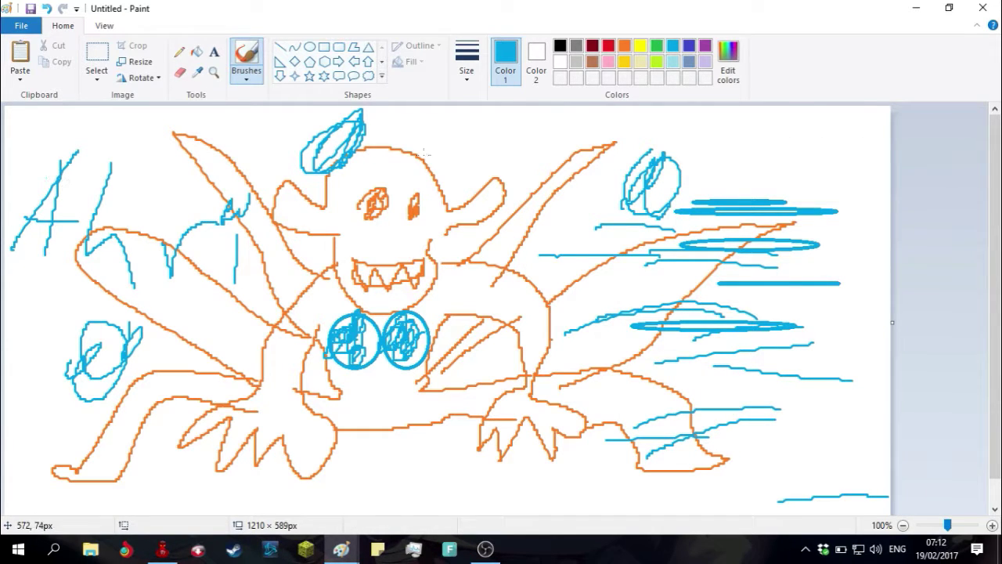
- Start a new blank drawing without saving the Ahri picture
left_click(21, 25)
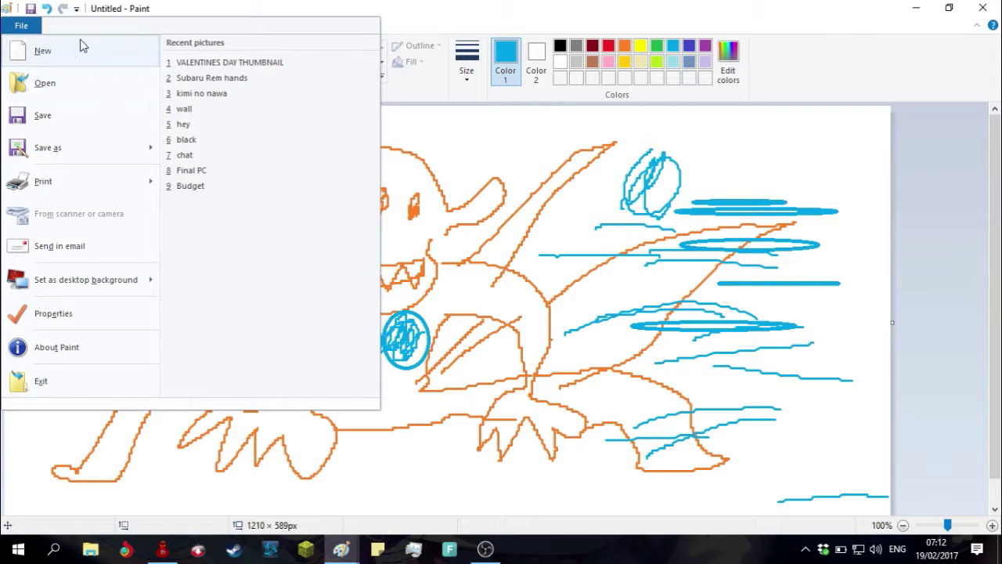
left_click(45, 49)
left_click(518, 275)
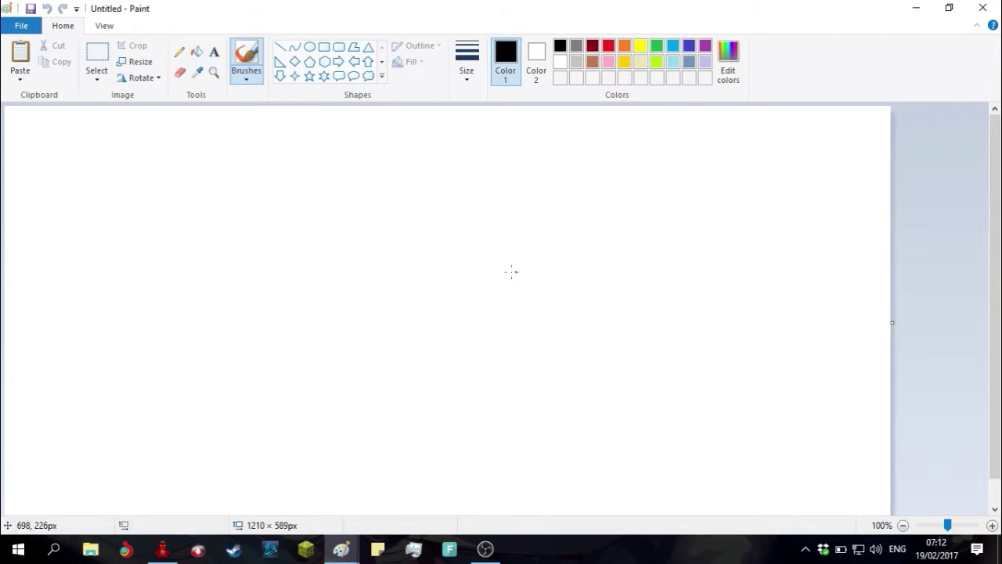
- In the other Paint window, scribble over the second champion portrait in black, and return to the blank drawing
mouse_move(341, 548)
left_click(301, 474)
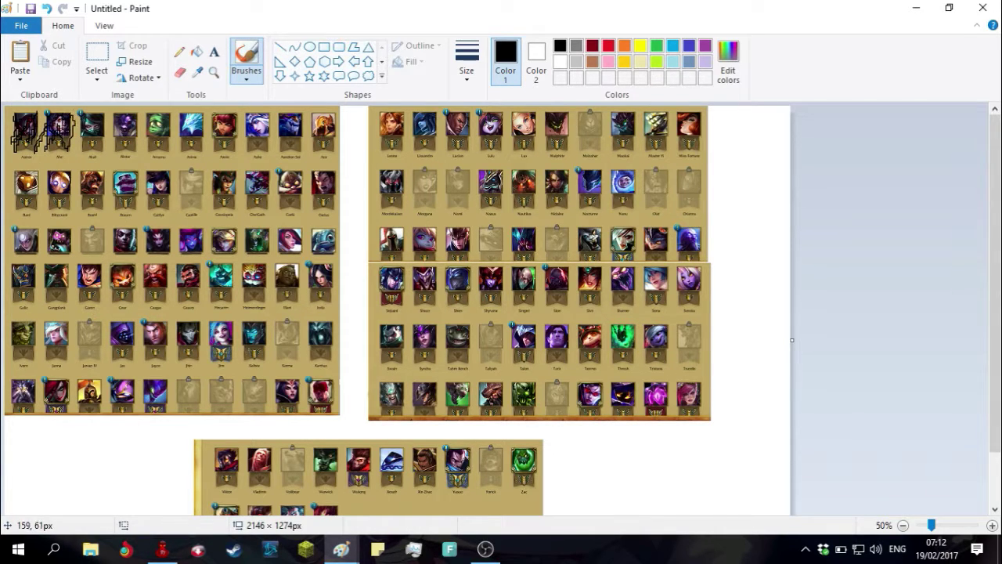
mouse_move(341, 548)
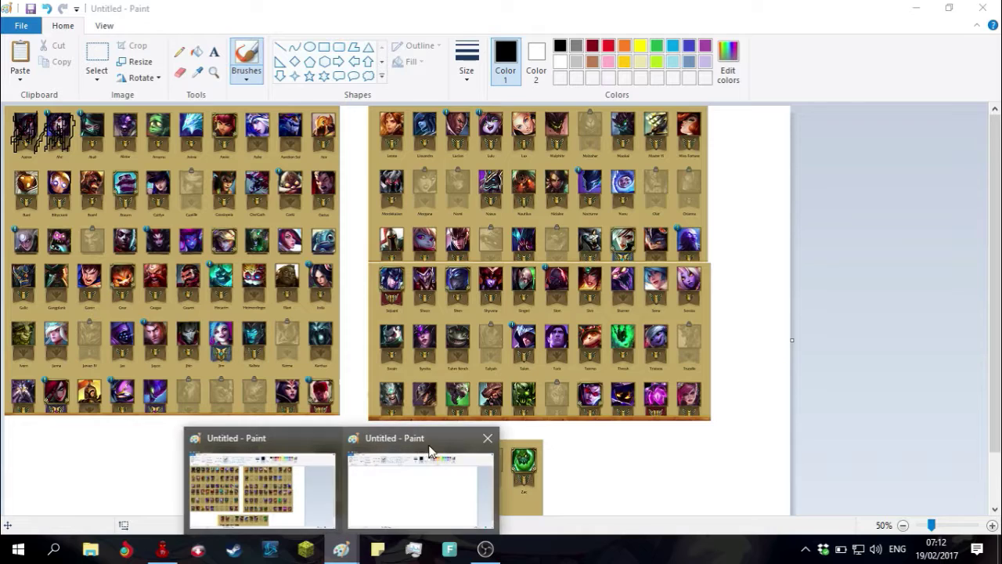
left_click(437, 452)
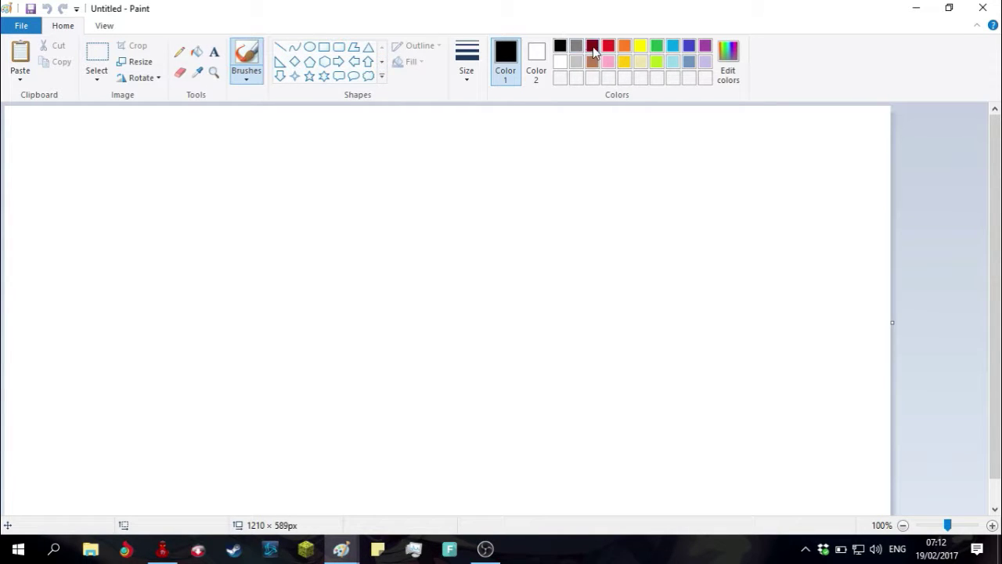
- Brush a scribbled green eye mask, add two black eyes on it, and outline the head above and below in black
left_click(656, 47)
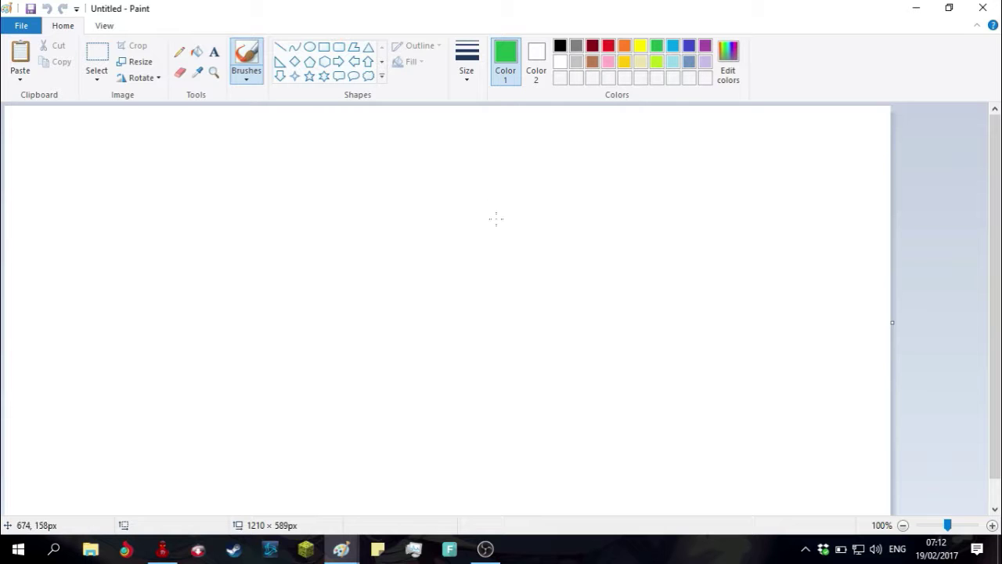
mouse_move(468, 239)
left_mouse_down()
mouse_move(572, 245)
mouse_move(605, 214)
mouse_move(462, 233)
mouse_move(517, 219)
mouse_move(493, 213)
mouse_move(579, 218)
mouse_move(529, 236)
mouse_move(621, 226)
left_mouse_up()
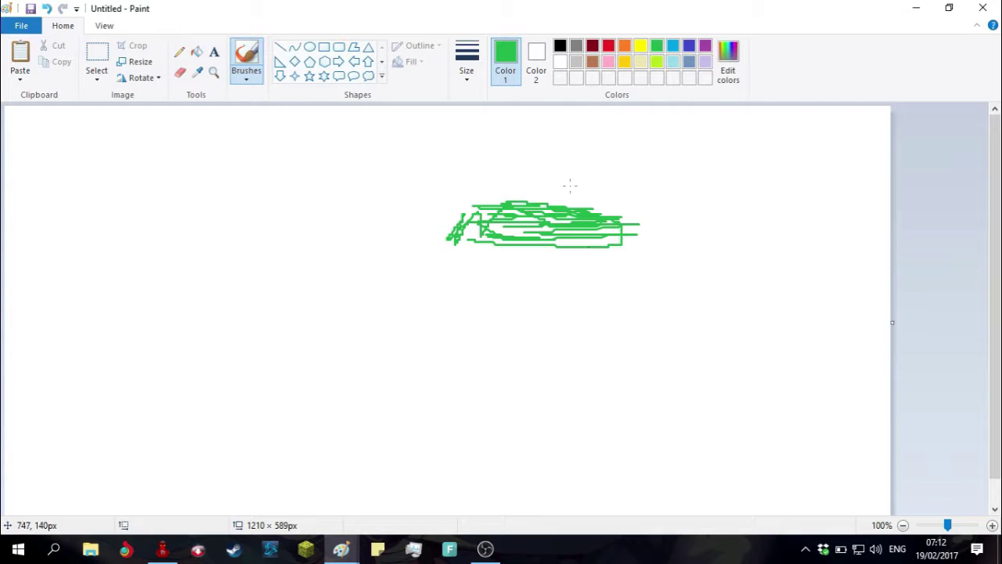
left_click(560, 45)
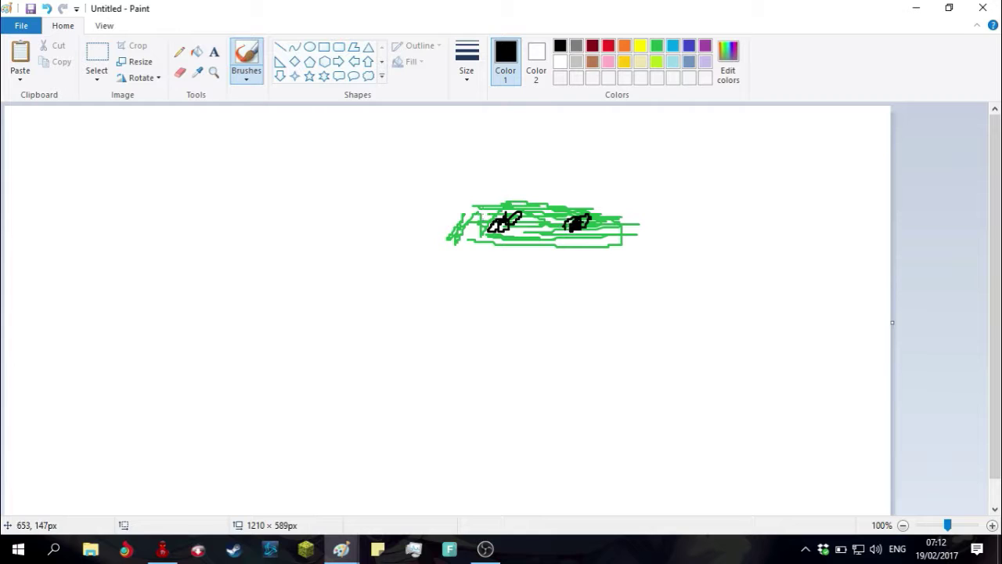
mouse_move(527, 227)
left_mouse_down()
mouse_move(521, 213)
mouse_move(505, 320)
mouse_move(603, 253)
left_mouse_up()
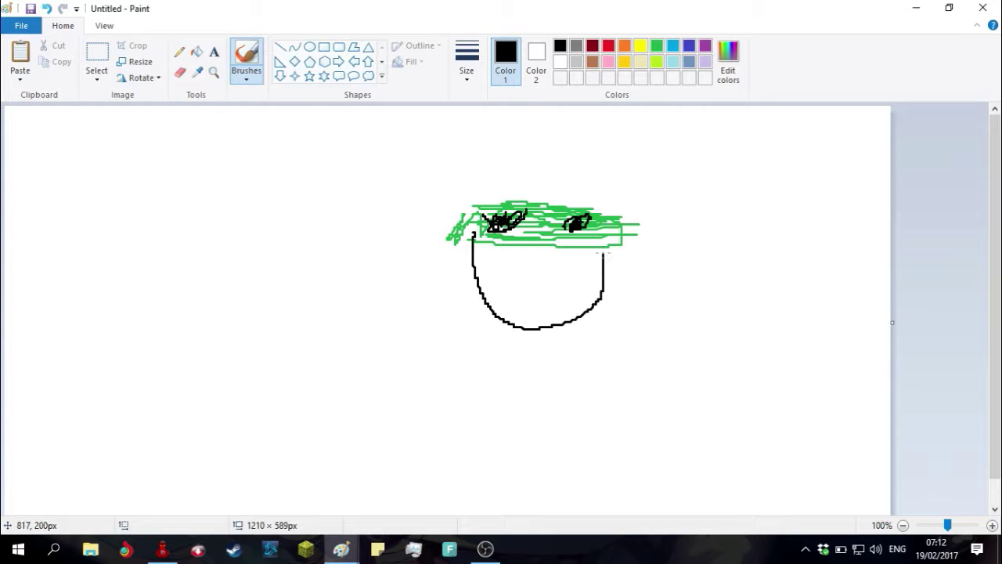
mouse_move(494, 197)
left_mouse_down()
mouse_move(551, 145)
mouse_move(622, 210)
left_mouse_up()
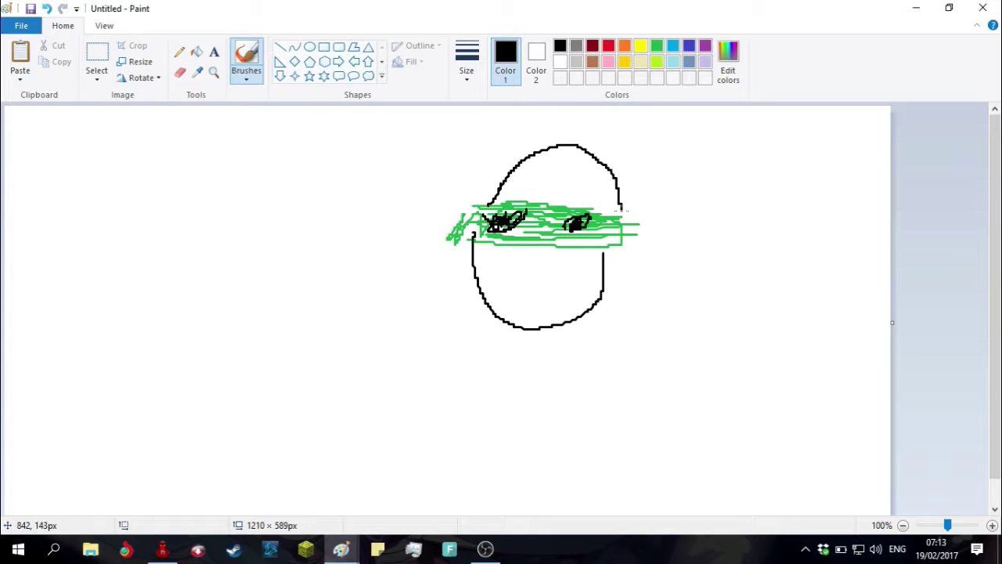
- Add a green headband, a toothed mouth and a long curved ponytail to the head, and hatch the ponytail in black
left_click(657, 45)
mouse_move(541, 157)
left_mouse_down()
mouse_move(607, 165)
mouse_move(525, 161)
mouse_move(682, 166)
mouse_move(579, 143)
left_mouse_up()
mouse_move(536, 272)
left_mouse_down()
mouse_move(523, 286)
mouse_move(572, 279)
left_mouse_up()
mouse_move(625, 184)
left_mouse_down()
mouse_move(667, 223)
mouse_move(682, 290)
mouse_move(635, 231)
mouse_move(650, 274)
left_mouse_up()
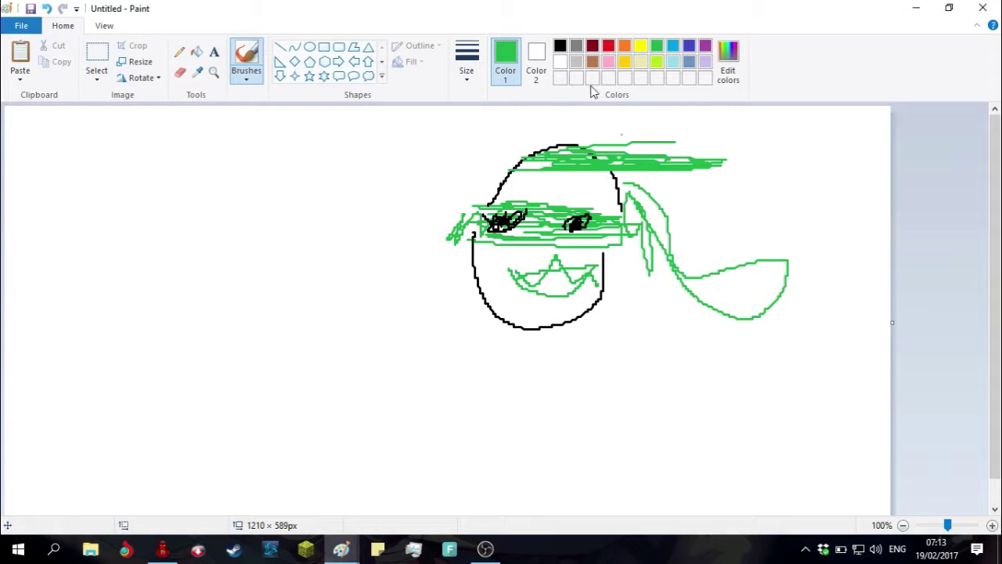
left_click(560, 46)
mouse_move(639, 215)
left_mouse_down()
mouse_move(626, 204)
mouse_move(650, 235)
mouse_move(740, 291)
mouse_move(766, 289)
mouse_move(789, 264)
mouse_move(782, 334)
mouse_move(675, 271)
mouse_move(810, 315)
mouse_move(750, 287)
mouse_move(659, 205)
mouse_move(654, 224)
left_mouse_up()
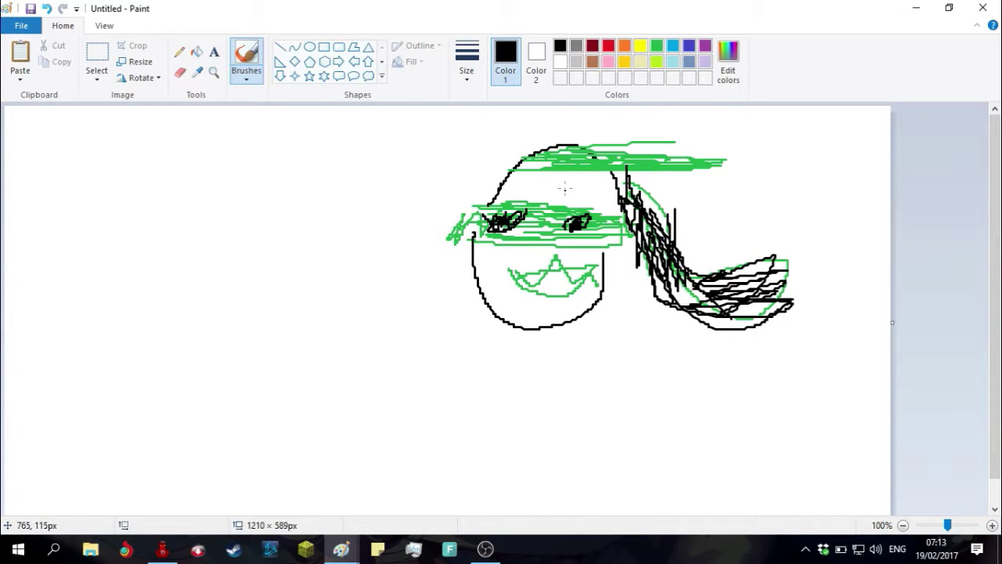
- In black, outline a bent arm below the head, and a shoulder and back running left into a raised leg
left_click(661, 46)
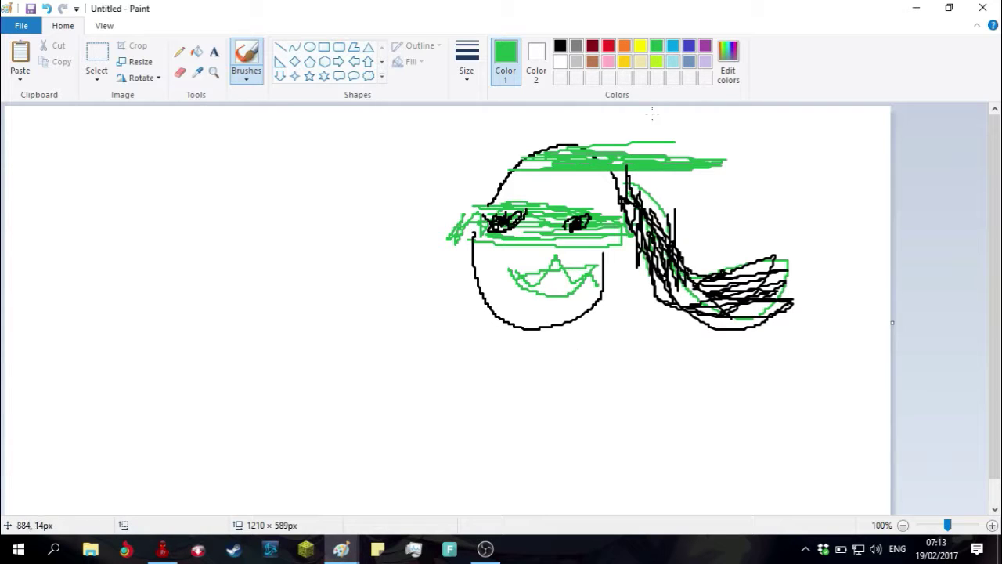
left_click(560, 47)
mouse_move(572, 347)
left_mouse_down()
mouse_move(480, 361)
mouse_move(703, 417)
mouse_move(599, 290)
left_mouse_up()
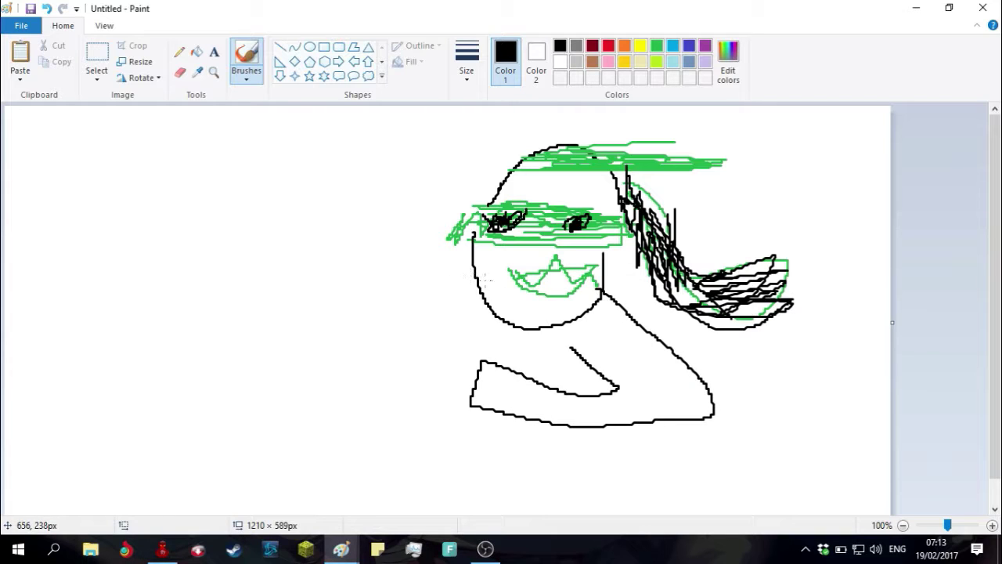
left_click_drag(491, 283, 416, 360)
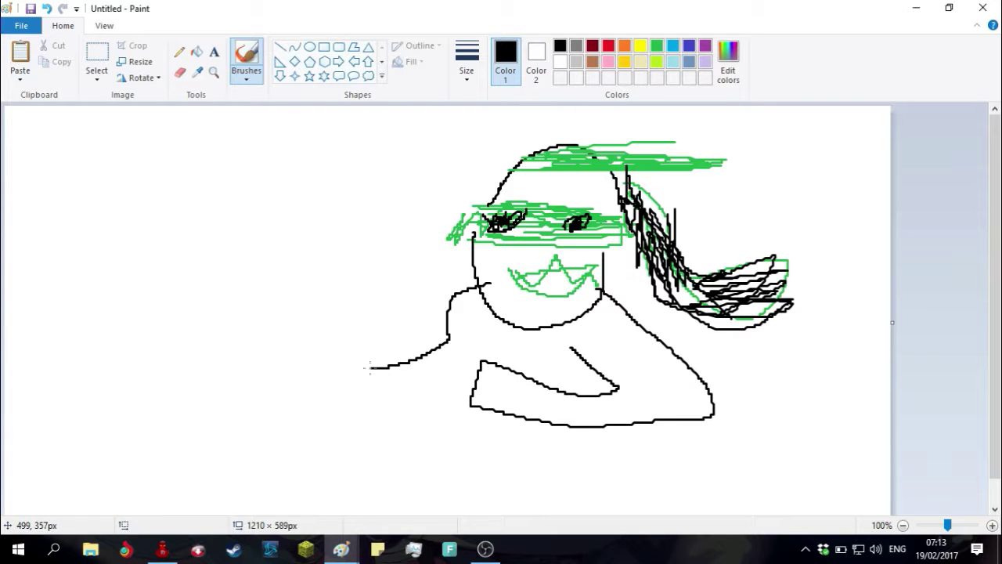
mouse_move(344, 354)
left_mouse_down()
mouse_move(182, 232)
mouse_move(67, 255)
mouse_move(243, 289)
mouse_move(354, 406)
left_mouse_up()
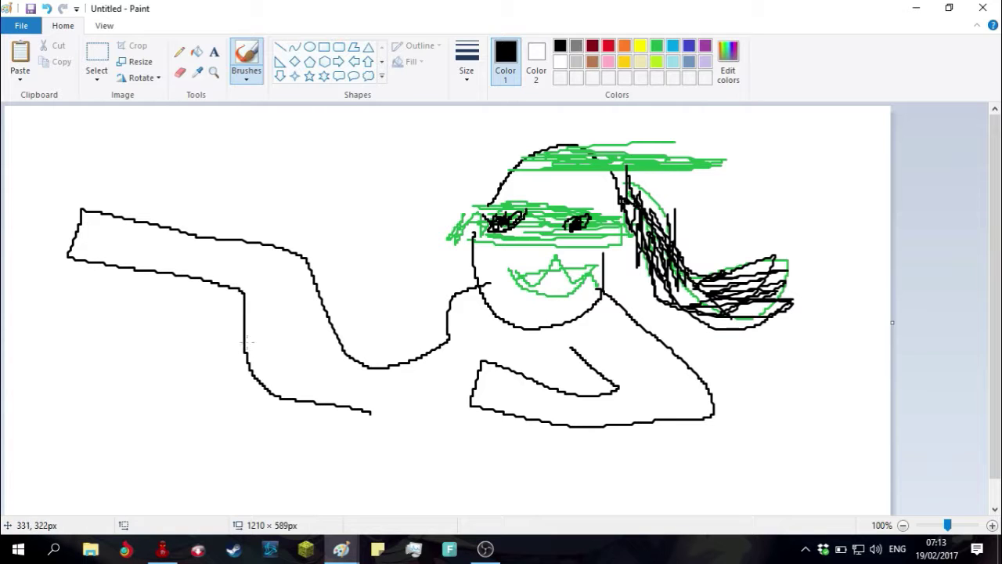
- Outline the second bent leg and the underside of the body, add a foot to the raised leg, and thicken the line between the legs
left_click_drag(183, 332, 431, 425)
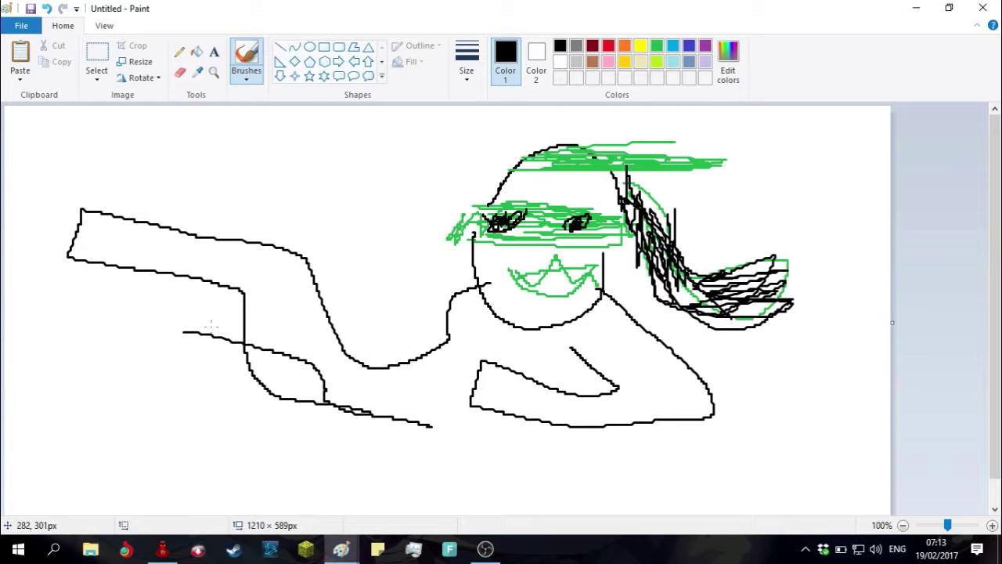
mouse_move(183, 321)
left_mouse_down()
mouse_move(123, 294)
mouse_move(220, 440)
mouse_move(470, 493)
mouse_move(614, 444)
left_mouse_up()
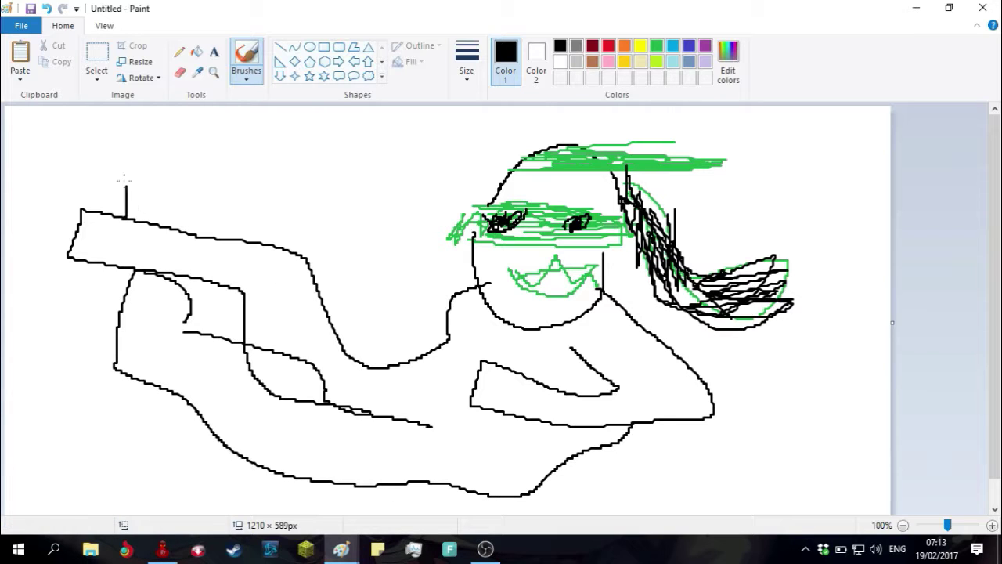
left_click_drag(125, 179, 73, 247)
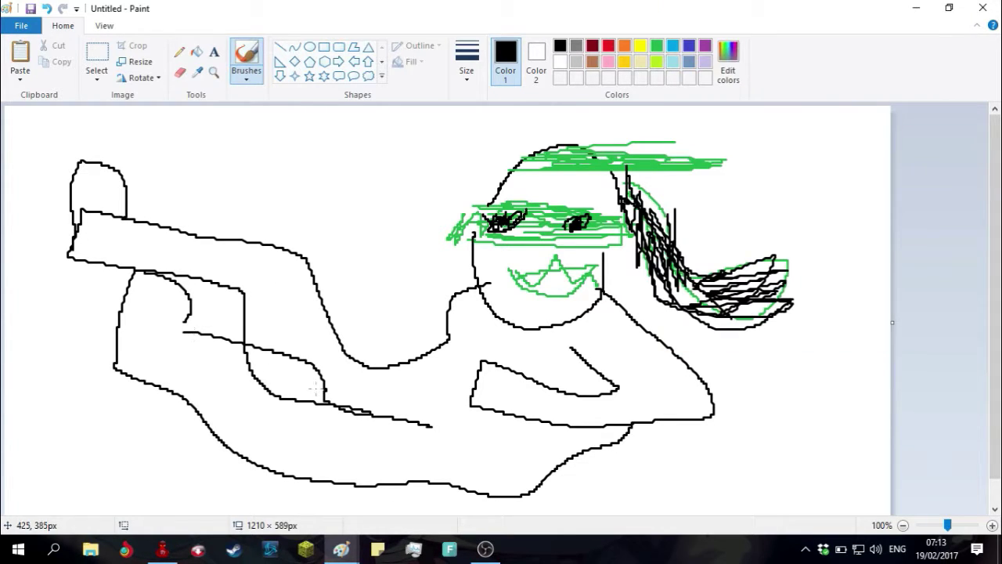
mouse_move(268, 346)
left_mouse_down()
mouse_move(192, 318)
mouse_move(427, 431)
mouse_move(317, 364)
mouse_move(204, 316)
left_mouse_up()
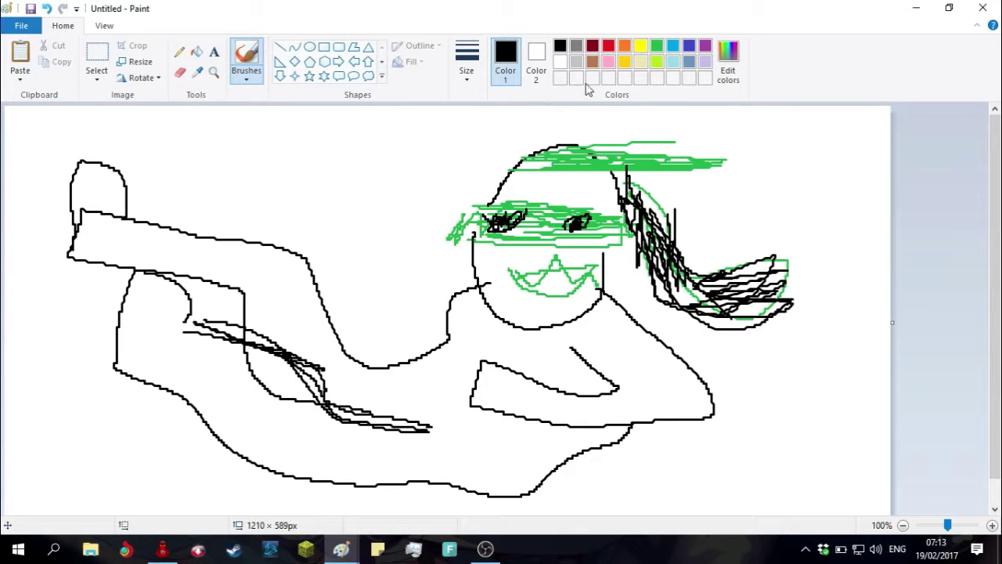
- Scribble green shading over the figure's foot, legs, torso and arm
left_click(656, 45)
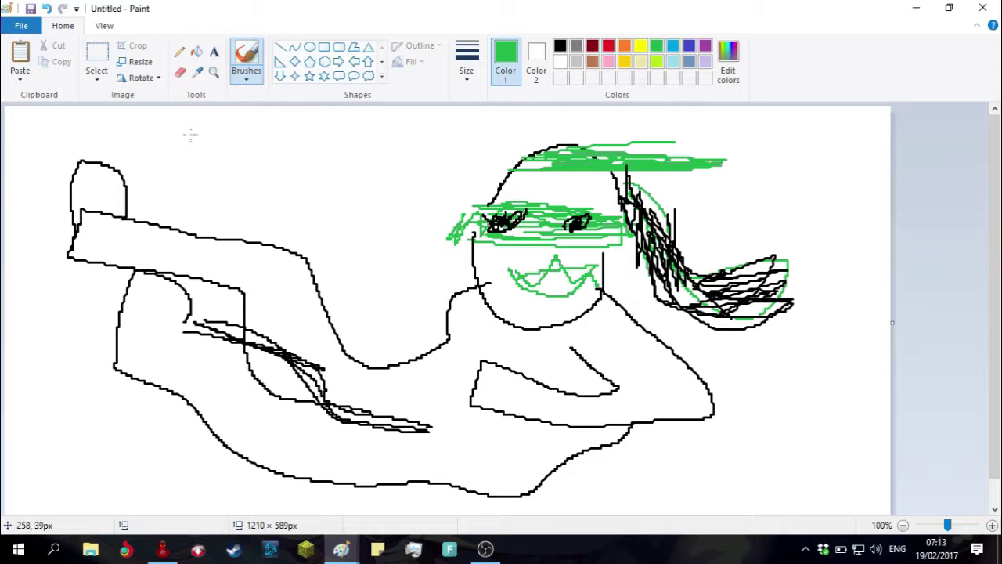
mouse_move(110, 186)
left_mouse_down()
mouse_move(86, 227)
mouse_move(212, 246)
mouse_move(412, 382)
mouse_move(623, 403)
mouse_move(502, 408)
mouse_move(209, 338)
mouse_move(160, 288)
mouse_move(286, 429)
mouse_move(557, 454)
mouse_move(607, 400)
mouse_move(507, 334)
mouse_move(468, 376)
mouse_move(351, 405)
mouse_move(221, 409)
mouse_move(217, 423)
mouse_move(262, 398)
mouse_move(474, 444)
mouse_move(642, 411)
mouse_move(615, 337)
mouse_move(442, 363)
left_mouse_up()
- Handwrite the name "Akali" in green above the figure, and add another green scribble on the bent arm
mouse_move(186, 127)
left_mouse_down()
mouse_move(142, 195)
mouse_move(198, 210)
left_mouse_up()
left_click_drag(162, 176, 263, 172)
left_click_drag(307, 161, 356, 134)
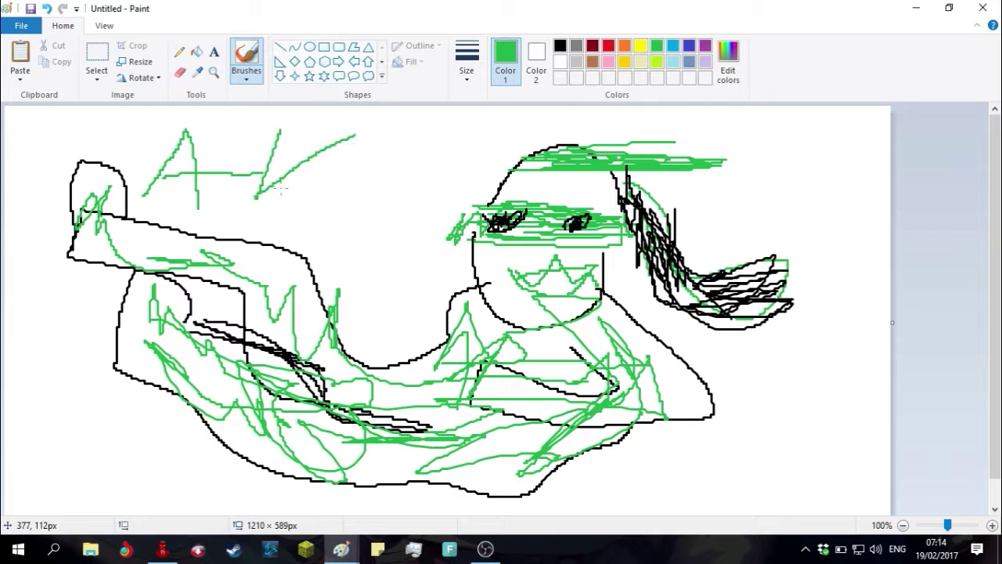
left_click_drag(284, 188, 302, 223)
mouse_move(317, 168)
left_mouse_down()
mouse_move(352, 185)
mouse_move(349, 224)
left_mouse_up()
left_click_drag(406, 114, 385, 210)
left_click_drag(440, 170, 435, 205)
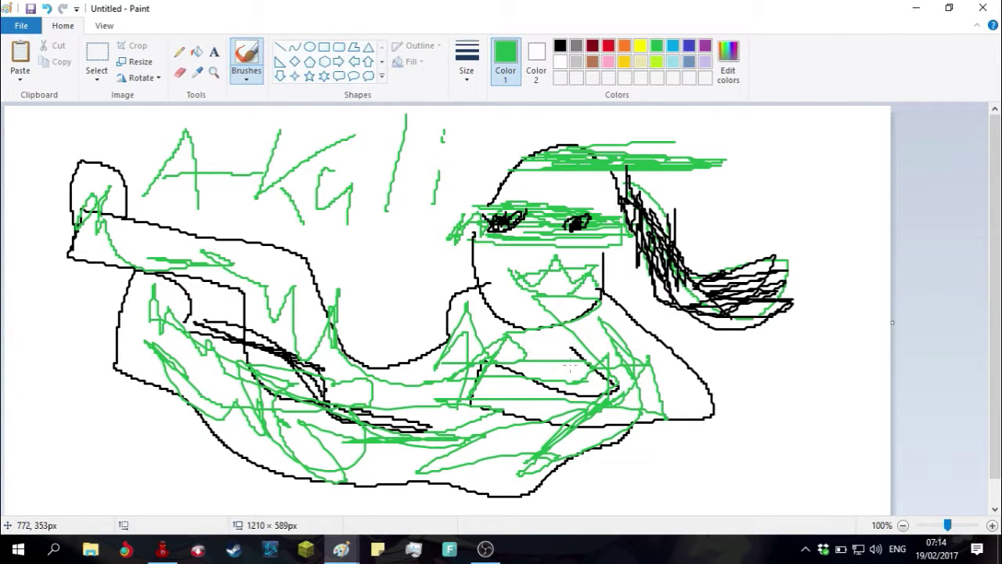
mouse_move(570, 366)
left_mouse_down()
mouse_move(509, 359)
mouse_move(567, 346)
left_mouse_up()
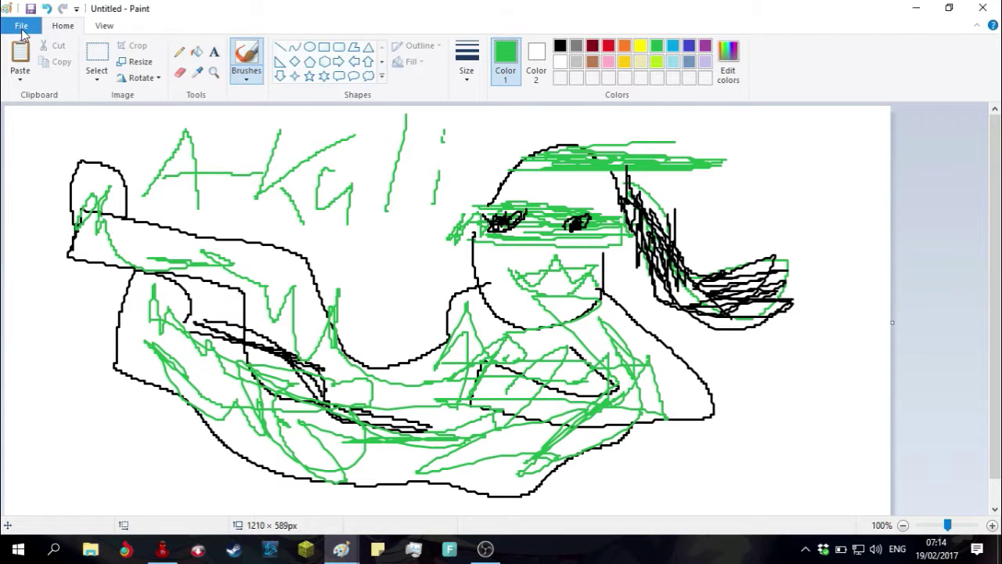
- Start a new blank drawing, discarding the Akali picture without saving it
left_click(27, 32)
left_click(47, 51)
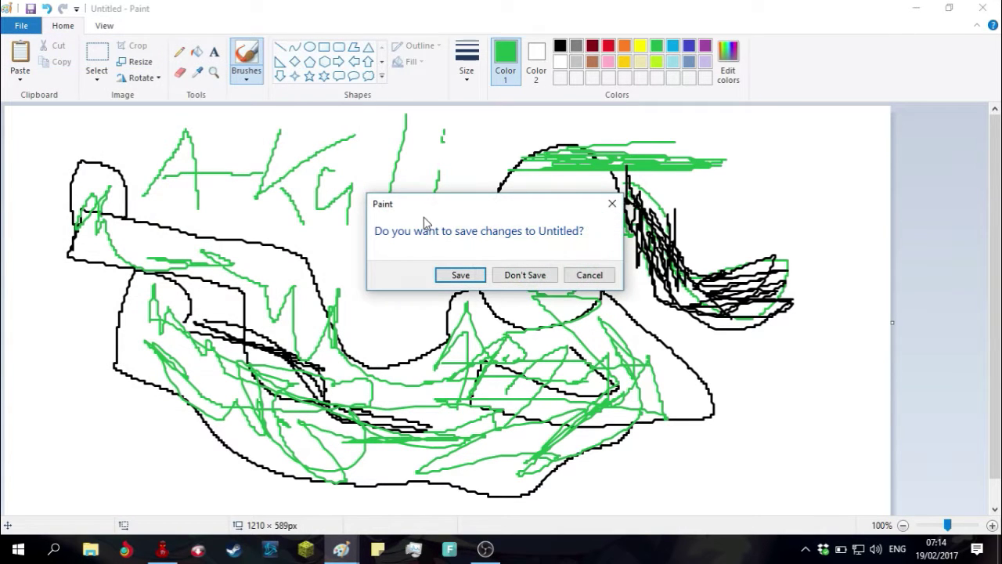
left_click(517, 274)
- Scribble over the third portrait in the top row of the champion sheet in black, and return to the blank canvas
mouse_move(340, 548)
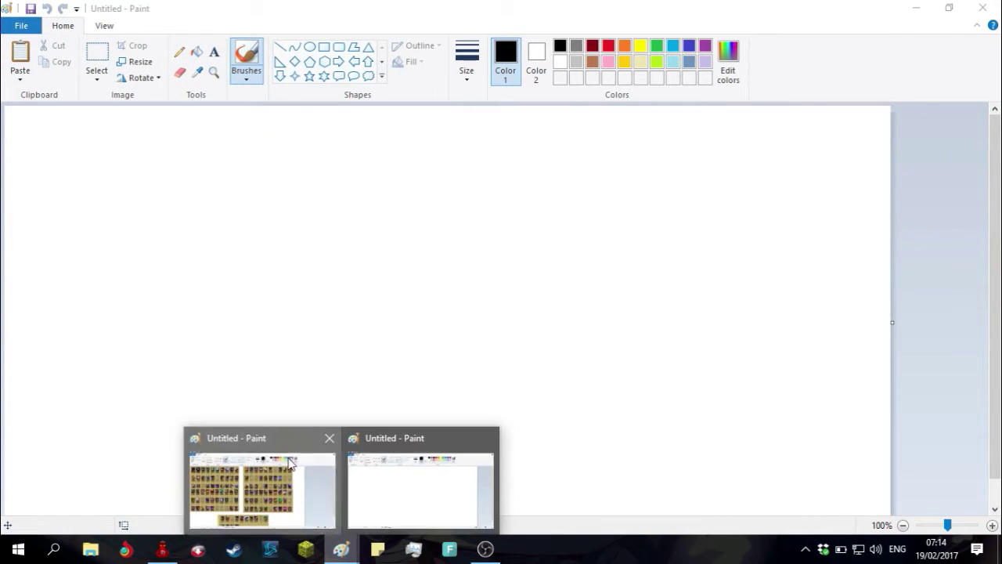
left_click(259, 480)
left_click_drag(91, 128, 92, 125)
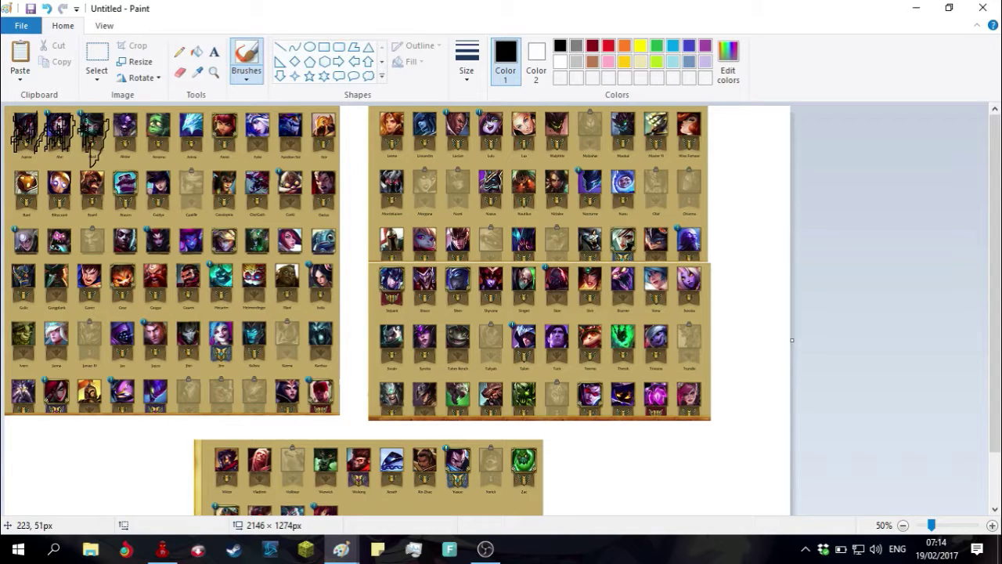
mouse_move(341, 548)
left_click(398, 486)
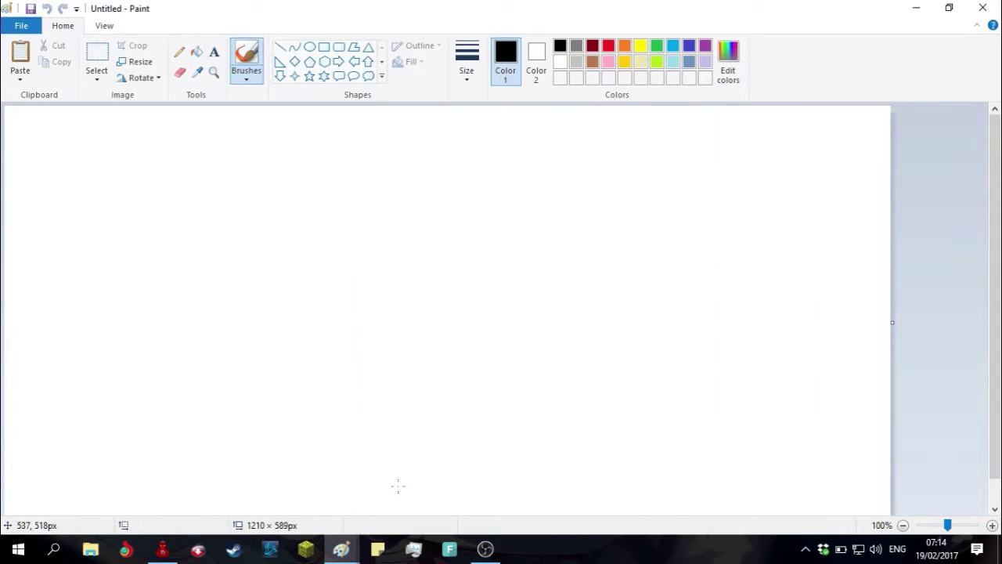
- Draw a tall red cloth shape on the right of the canvas and fill it with rough red strokes
left_click(609, 49)
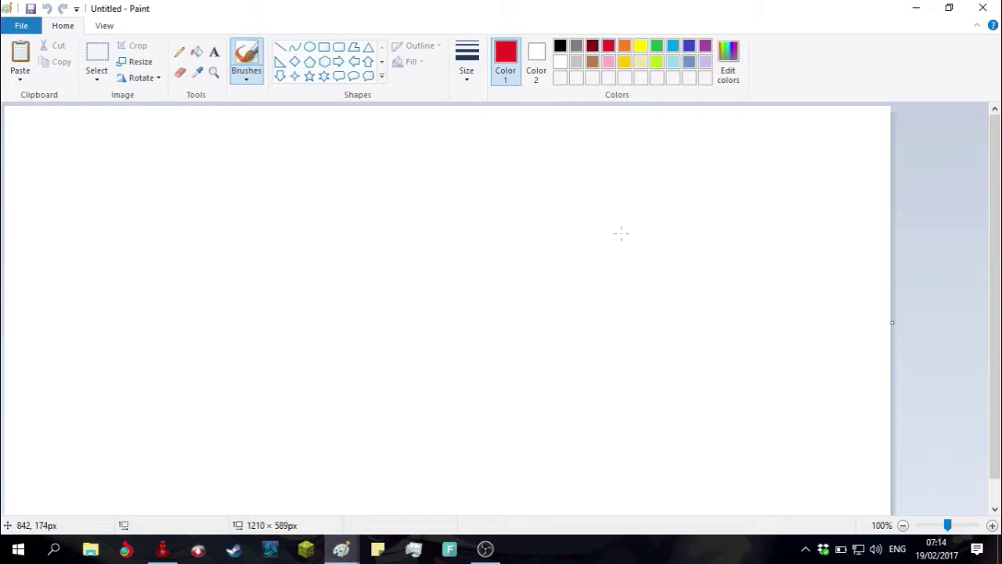
mouse_move(621, 233)
left_mouse_down()
mouse_move(788, 257)
mouse_move(651, 236)
mouse_move(806, 227)
mouse_move(647, 247)
mouse_move(777, 228)
mouse_move(634, 246)
mouse_move(617, 240)
mouse_move(620, 438)
mouse_move(759, 452)
mouse_move(799, 244)
mouse_move(764, 462)
mouse_move(640, 339)
mouse_move(617, 336)
mouse_move(649, 437)
mouse_move(629, 495)
mouse_move(717, 278)
mouse_move(752, 298)
mouse_move(752, 325)
mouse_move(773, 314)
mouse_move(736, 383)
left_mouse_up()
mouse_move(754, 350)
left_mouse_down()
mouse_move(742, 341)
mouse_move(664, 383)
mouse_move(742, 290)
mouse_move(814, 292)
left_mouse_up()
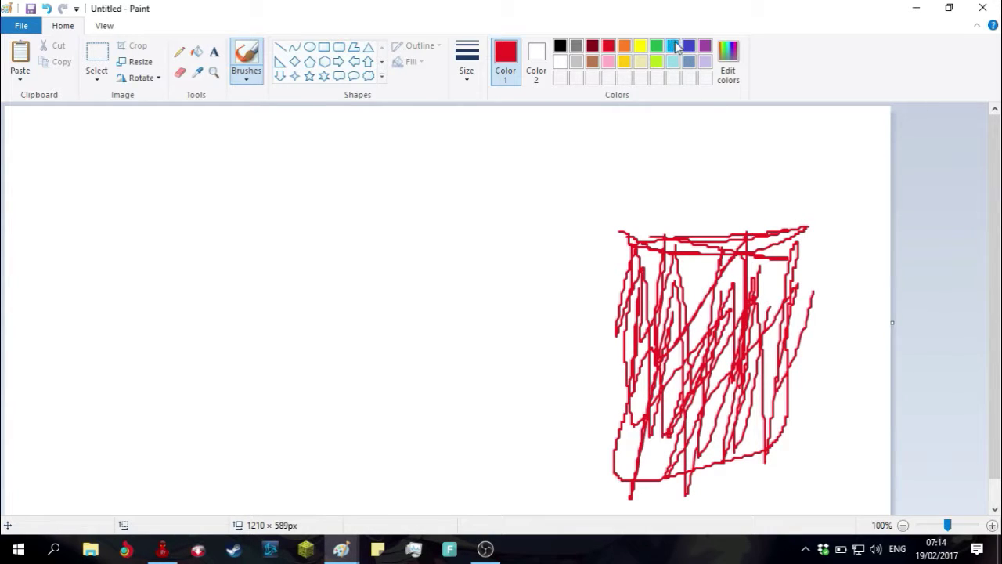
- Outline a large brown head with two ears on the left of the canvas, and add scribbled eyes, a nose and an open mouth
left_click(593, 61)
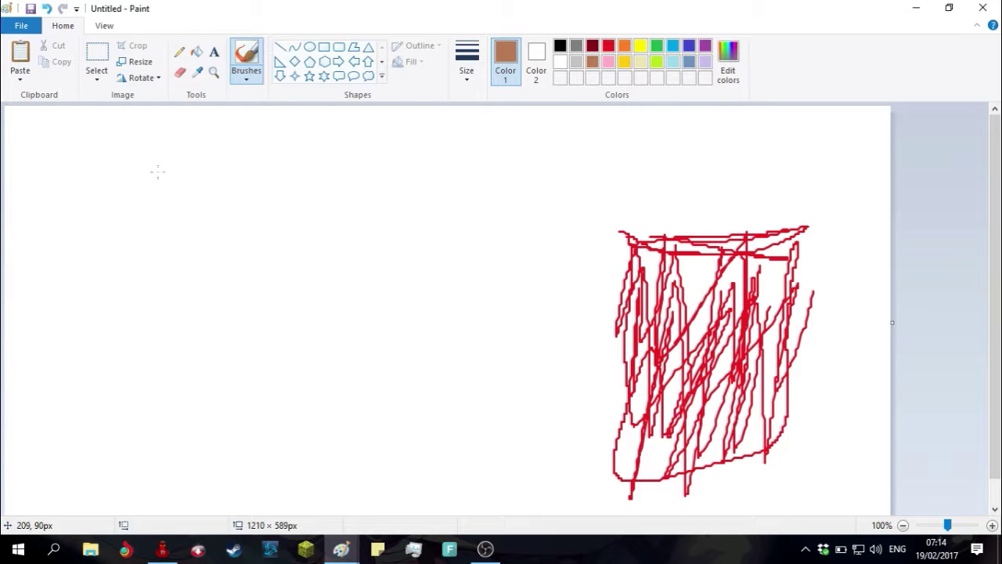
mouse_move(157, 172)
left_mouse_down()
mouse_move(103, 208)
mouse_move(180, 280)
mouse_move(167, 243)
left_mouse_up()
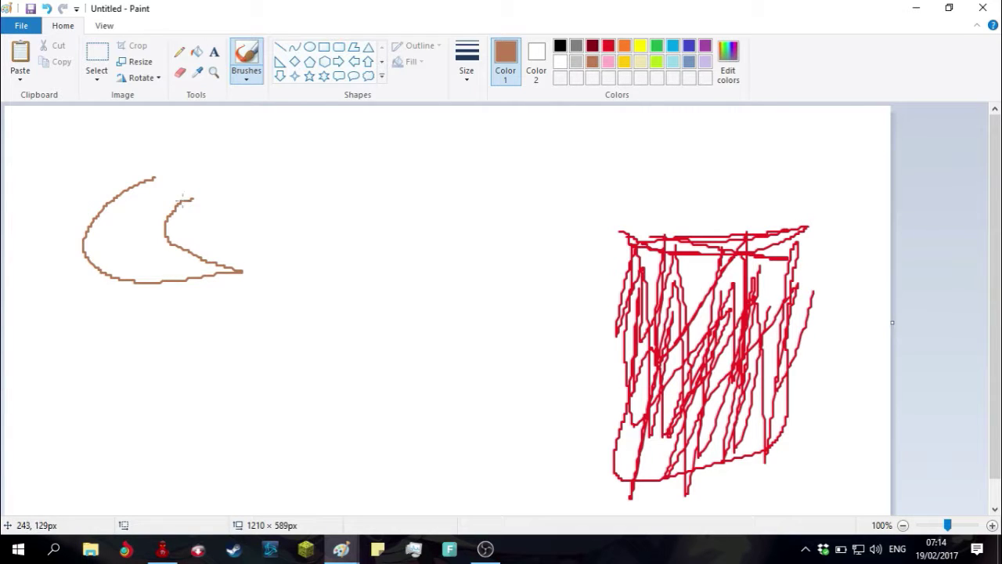
mouse_move(203, 320)
left_mouse_down()
mouse_move(359, 280)
mouse_move(301, 148)
mouse_move(167, 177)
left_mouse_up()
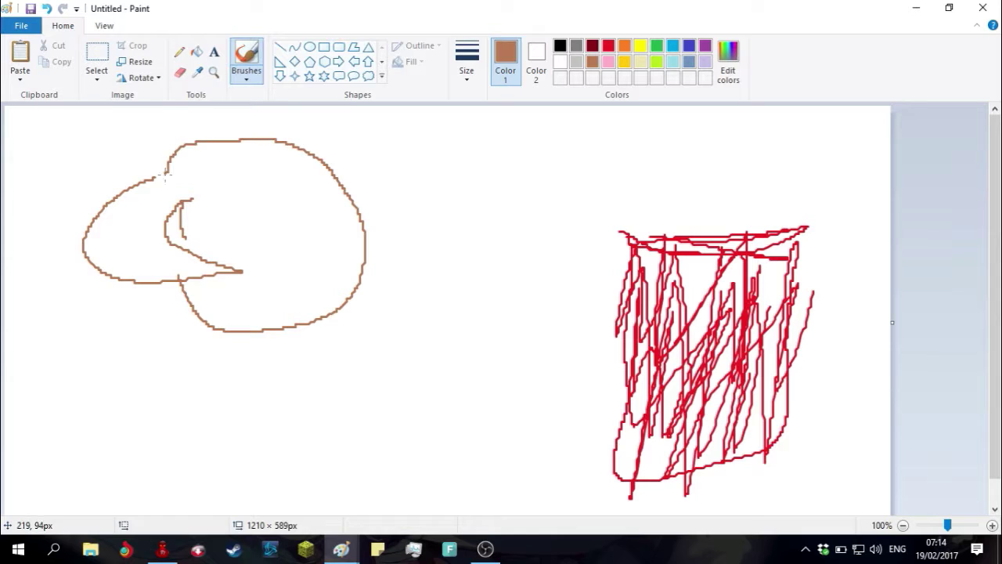
mouse_move(365, 228)
left_mouse_down()
mouse_move(442, 239)
mouse_move(329, 184)
left_mouse_up()
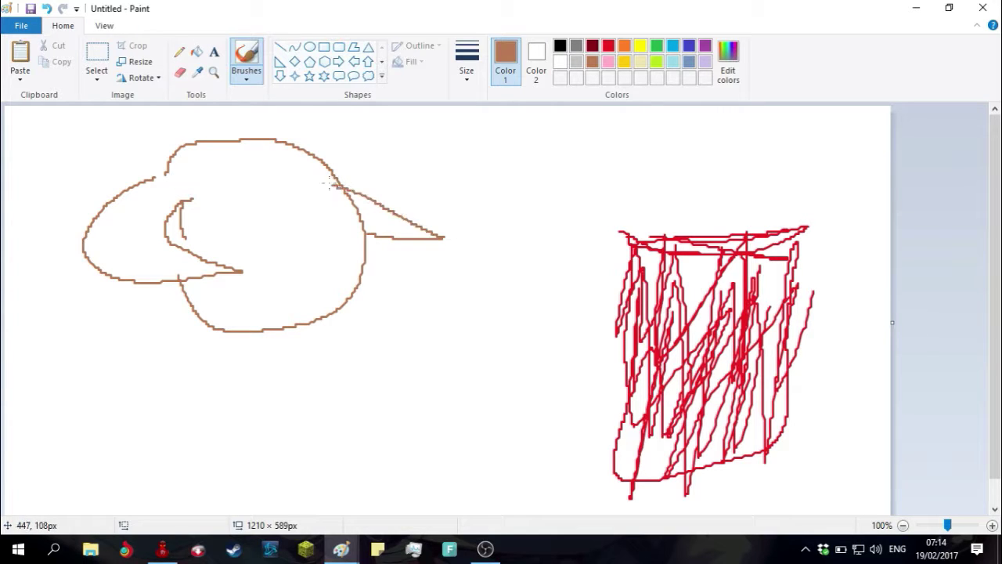
mouse_move(227, 165)
left_mouse_down()
mouse_move(226, 202)
mouse_move(237, 168)
mouse_move(244, 196)
left_mouse_up()
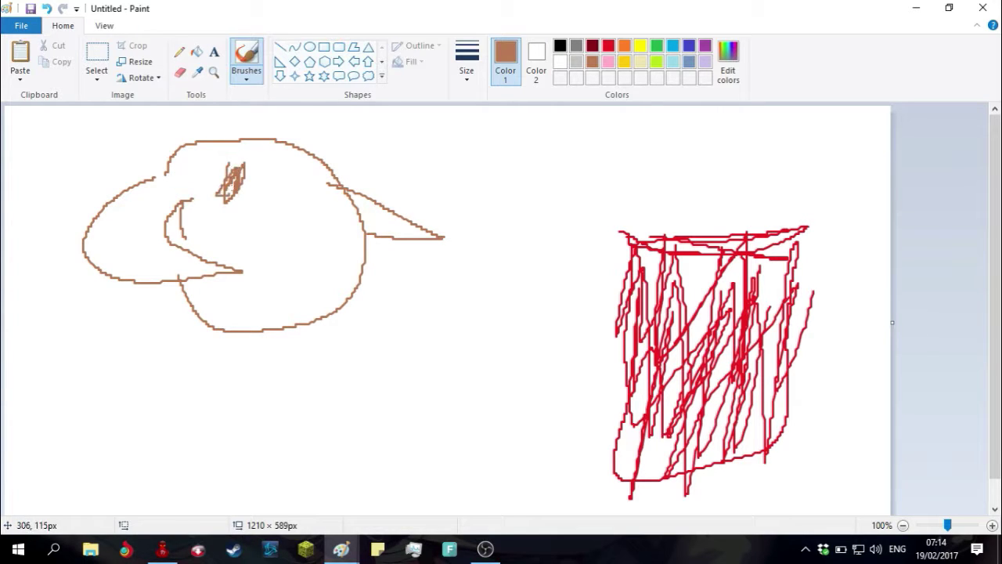
mouse_move(305, 179)
left_mouse_down()
mouse_move(278, 191)
mouse_move(295, 192)
mouse_move(288, 229)
mouse_move(340, 232)
mouse_move(311, 270)
mouse_move(258, 228)
mouse_move(321, 236)
left_mouse_up()
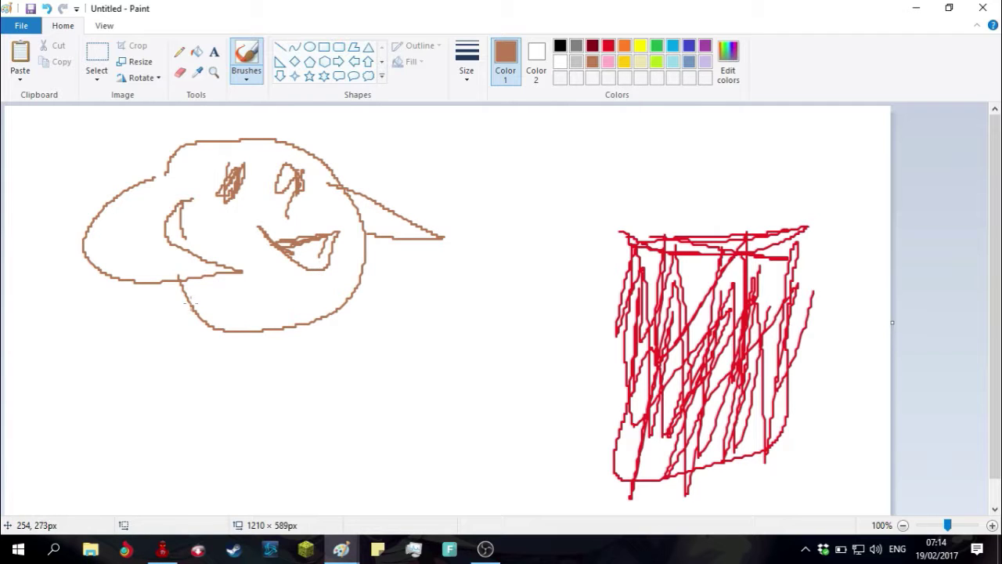
- Outline the brown torso, arms and legs below the head, with small chest marks and crossing lines on the belly
mouse_move(187, 303)
left_mouse_down()
mouse_move(134, 367)
mouse_move(187, 413)
mouse_move(252, 411)
mouse_move(216, 338)
left_mouse_up()
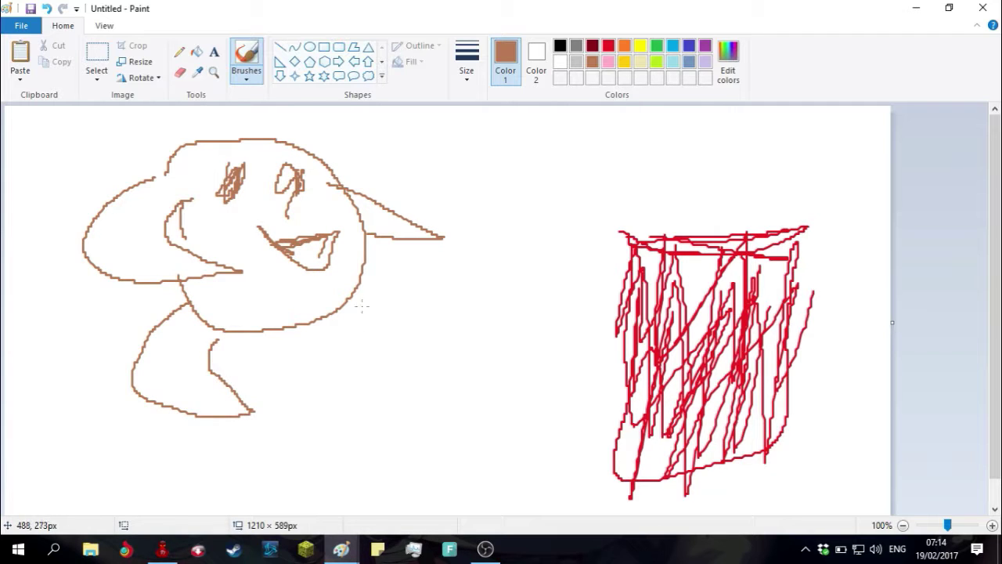
mouse_move(350, 308)
left_mouse_down()
mouse_move(306, 437)
mouse_move(169, 425)
left_mouse_up()
left_click_drag(308, 382, 345, 361)
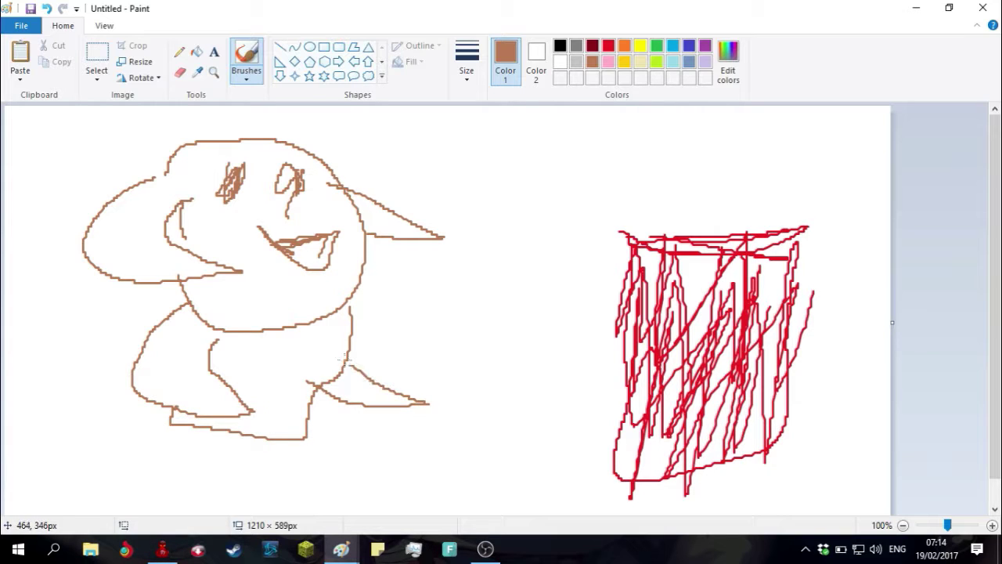
mouse_move(176, 429)
left_mouse_down()
mouse_move(135, 475)
mouse_move(134, 499)
mouse_move(220, 509)
mouse_move(227, 461)
mouse_move(245, 469)
mouse_move(246, 458)
mouse_move(279, 495)
mouse_move(364, 499)
mouse_move(307, 423)
left_mouse_up()
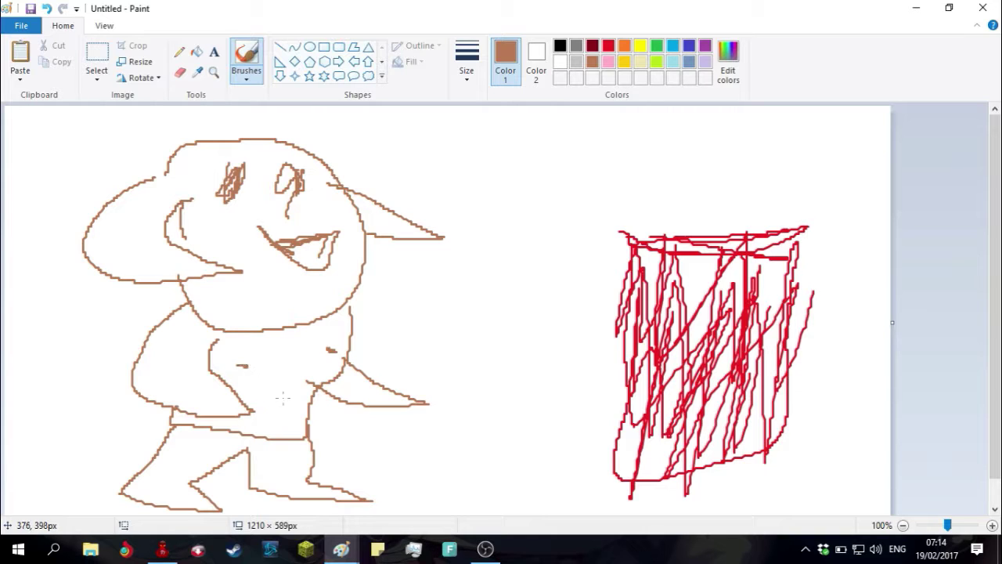
left_click_drag(298, 382, 288, 427)
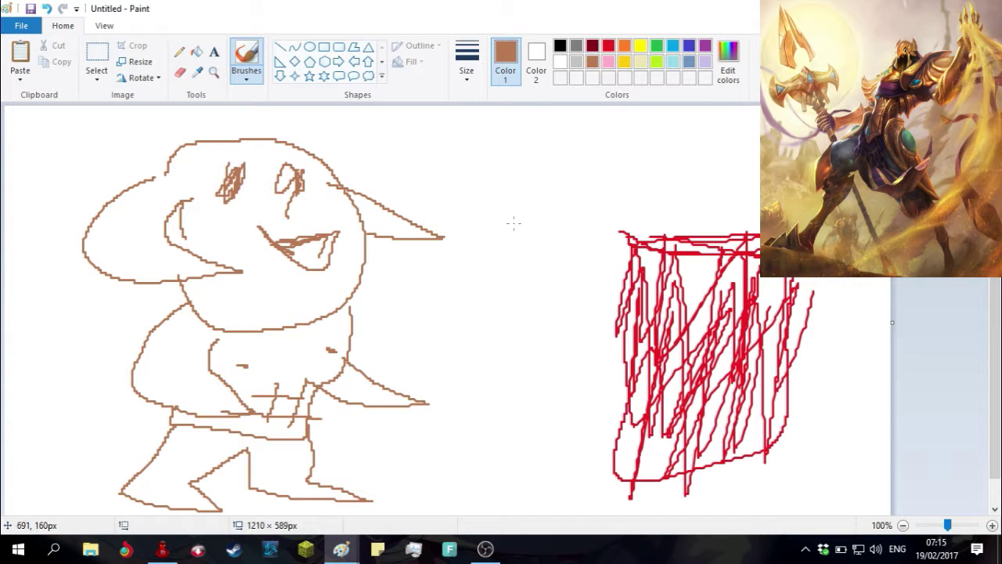
- Handwrite a brown two-word caption starting with "Bull" between the figure and the red cloth
left_click_drag(537, 136, 518, 200)
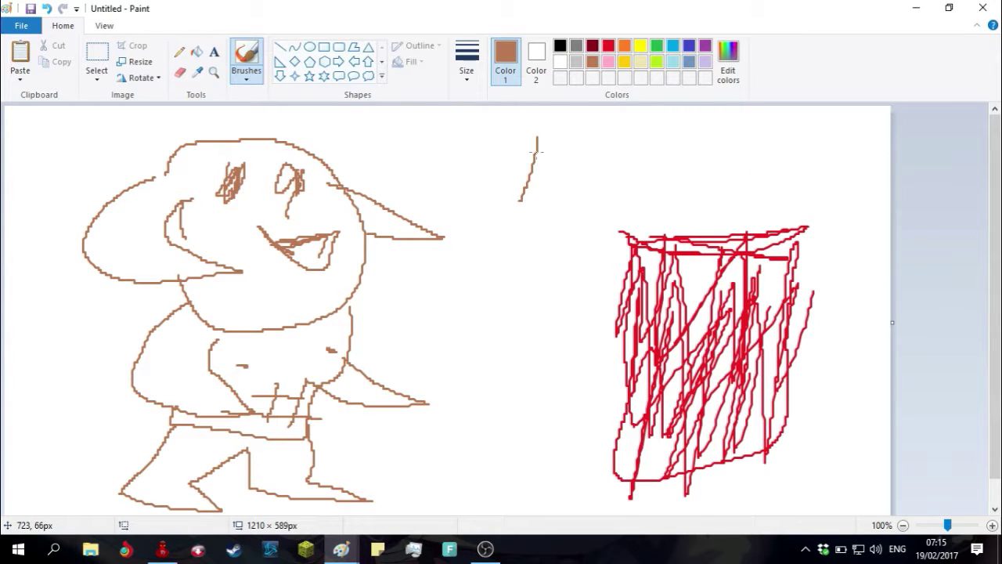
mouse_move(536, 155)
left_mouse_down()
mouse_move(548, 157)
mouse_move(527, 195)
left_mouse_up()
mouse_move(597, 158)
left_mouse_down()
mouse_move(614, 182)
mouse_move(628, 164)
left_mouse_up()
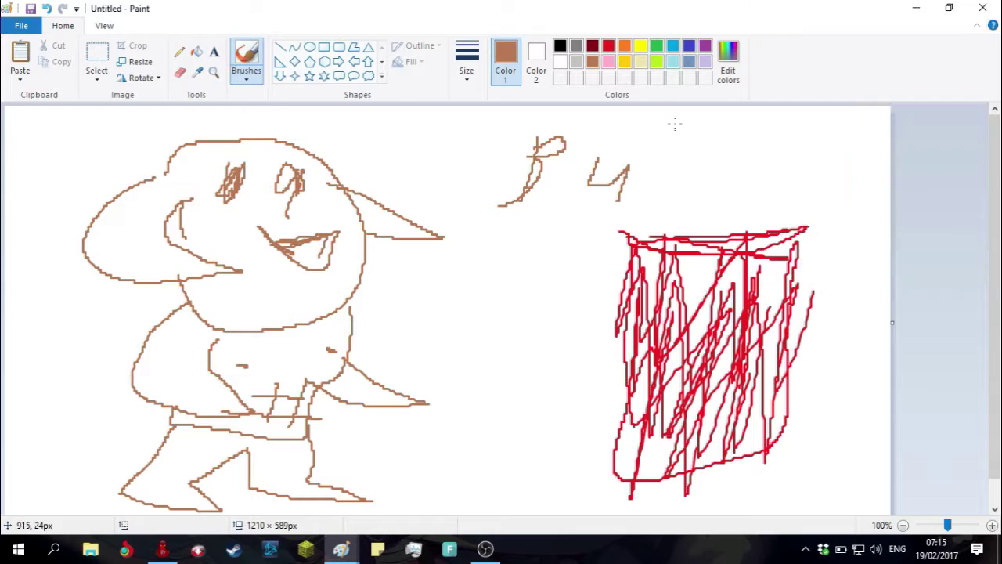
mouse_move(675, 123)
left_mouse_down()
mouse_move(642, 200)
mouse_move(654, 202)
left_mouse_up()
mouse_move(444, 263)
left_mouse_down()
mouse_move(421, 326)
mouse_move(441, 267)
mouse_move(437, 282)
mouse_move(460, 297)
mouse_move(469, 270)
mouse_move(490, 278)
mouse_move(497, 301)
left_mouse_up()
left_click_drag(532, 268, 543, 316)
left_click_drag(583, 239, 563, 306)
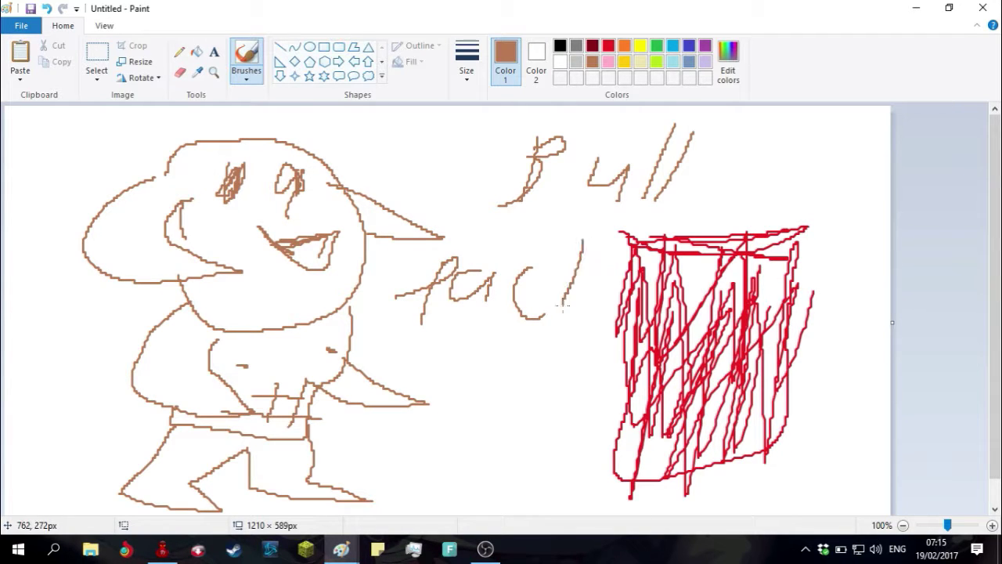
- Draw two brown arrows below the caption towards the red cloth, and scribble brown loops over the cloth
left_click_drag(395, 360, 486, 343)
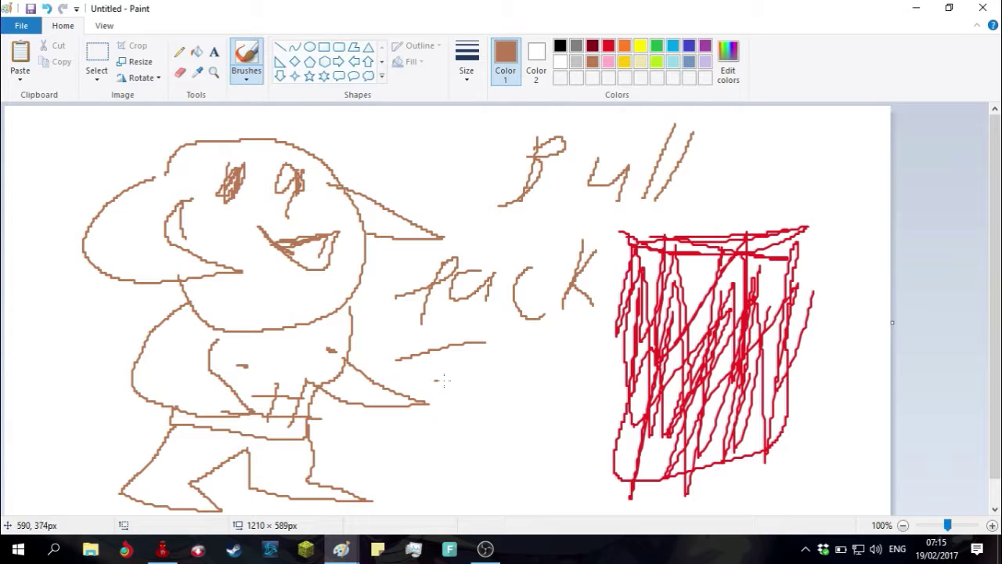
left_click_drag(436, 381, 542, 355)
left_click_drag(465, 436, 593, 400)
left_click_drag(508, 372, 540, 452)
mouse_move(485, 342)
left_mouse_down()
mouse_move(517, 372)
mouse_move(496, 411)
left_mouse_up()
mouse_move(717, 332)
left_mouse_down()
mouse_move(693, 379)
mouse_move(729, 392)
mouse_move(673, 407)
mouse_move(693, 285)
mouse_move(717, 278)
left_mouse_up()
- Start a new blank drawing, discarding the bull picture without saving it
left_click(22, 26)
left_click(44, 47)
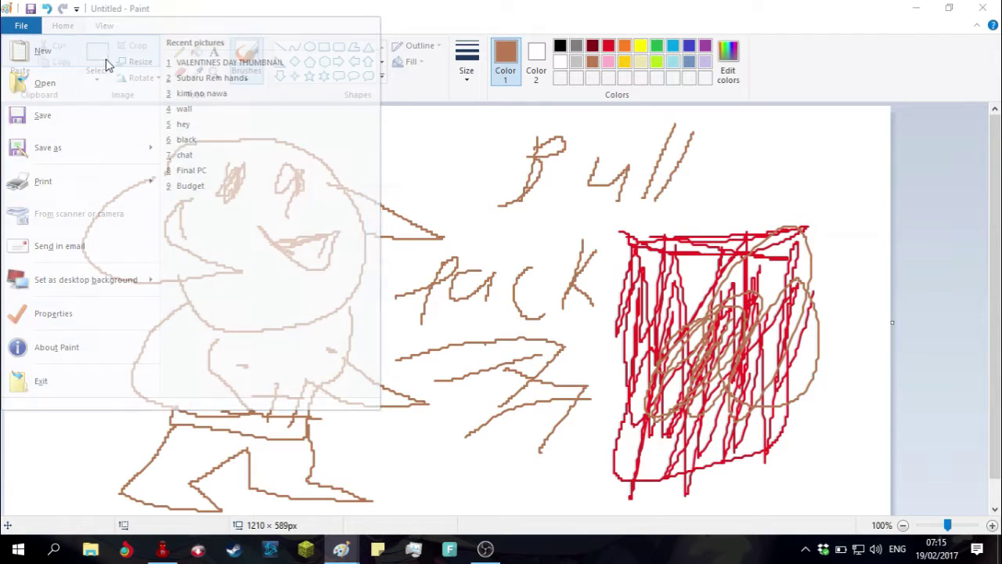
left_click(509, 273)
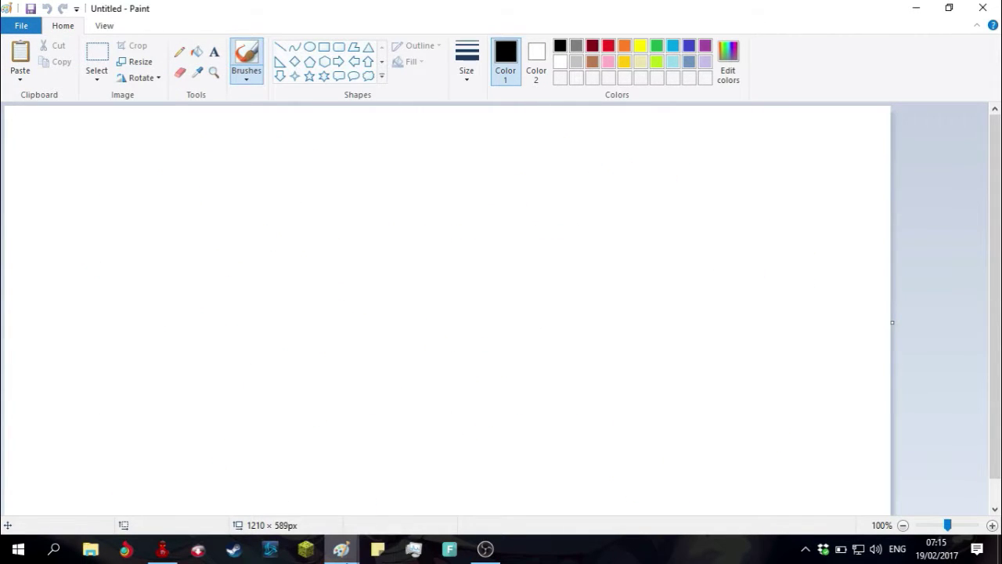
- Scribble over the fourth portrait in the top row of the champion sheet in black, and return to the blank canvas
left_click(259, 486)
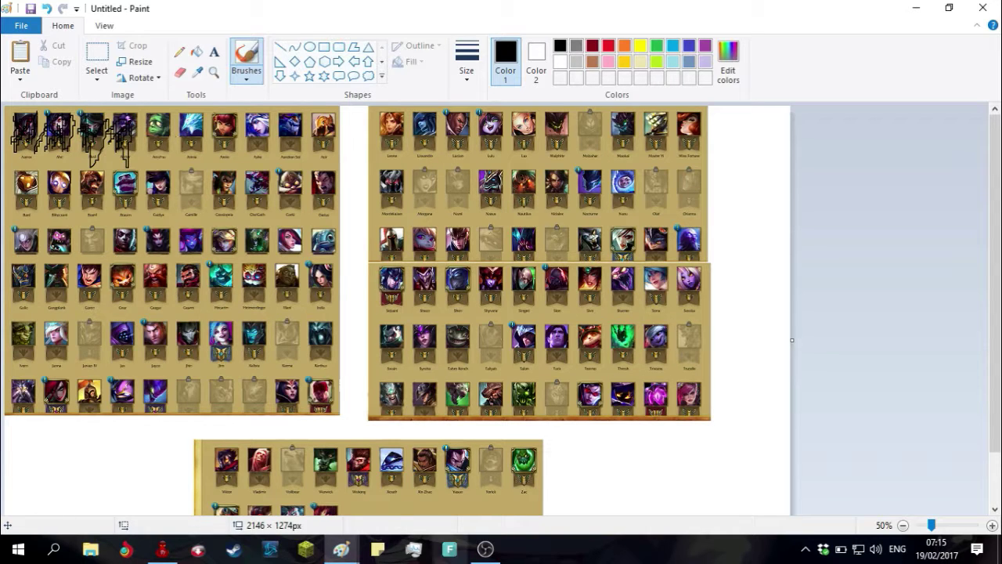
mouse_move(341, 548)
left_click(407, 489)
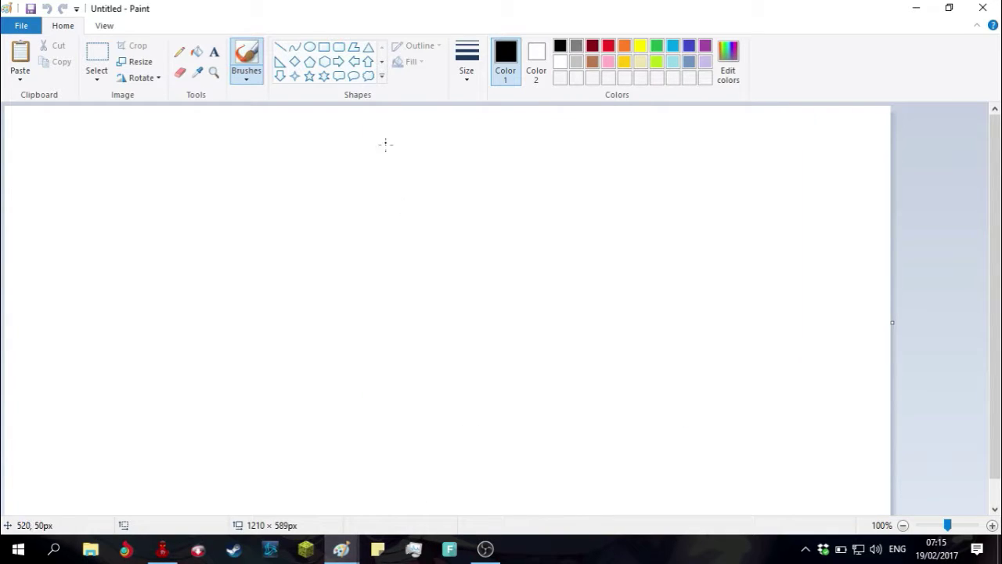
- Draw a tall green rectangle as the body and two horizontal arm rectangles, about 228 × 71 px on the left and 274 × 75 px on the right
left_click(656, 47)
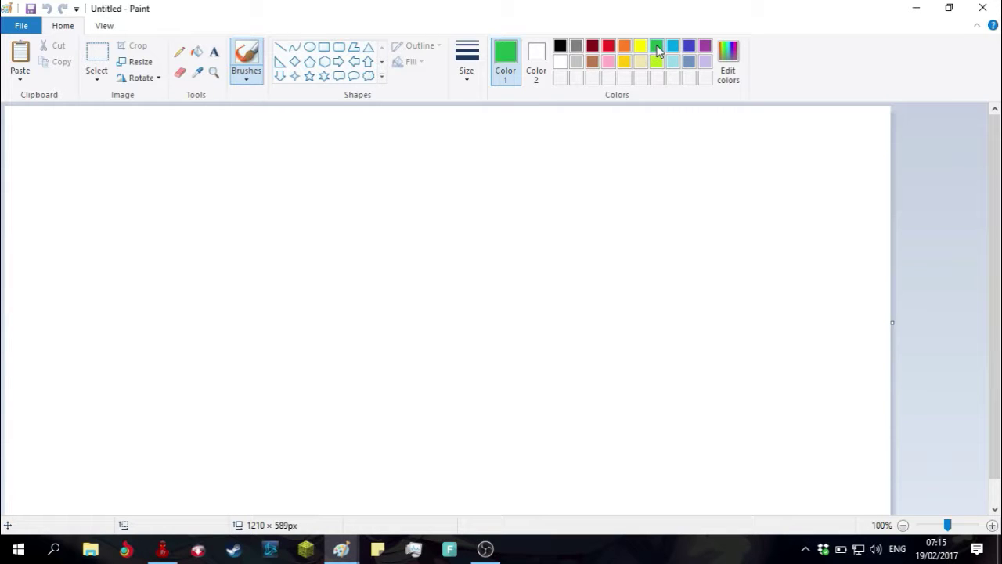
left_click(324, 47)
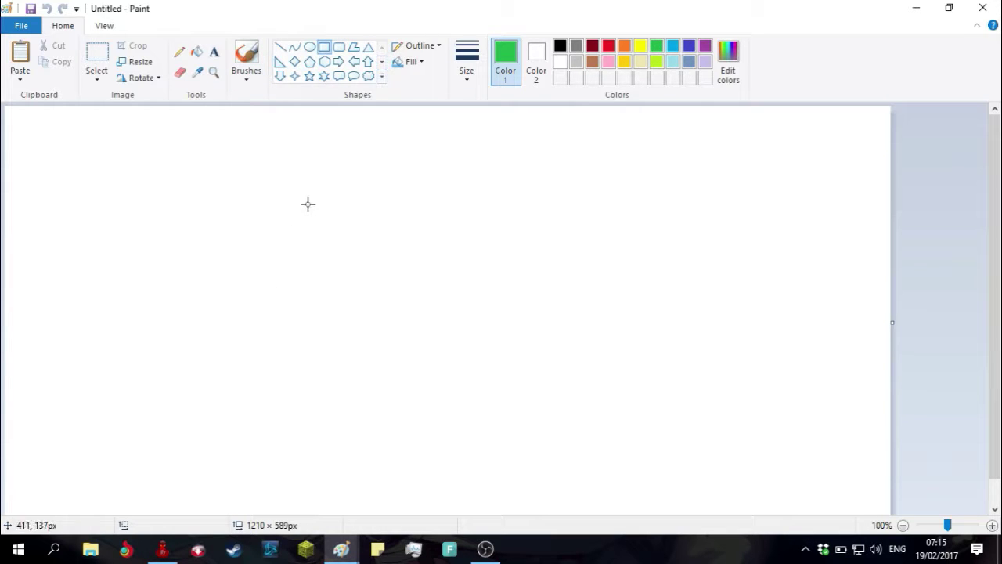
left_click_drag(312, 191, 506, 469)
left_click_drag(148, 293, 317, 346)
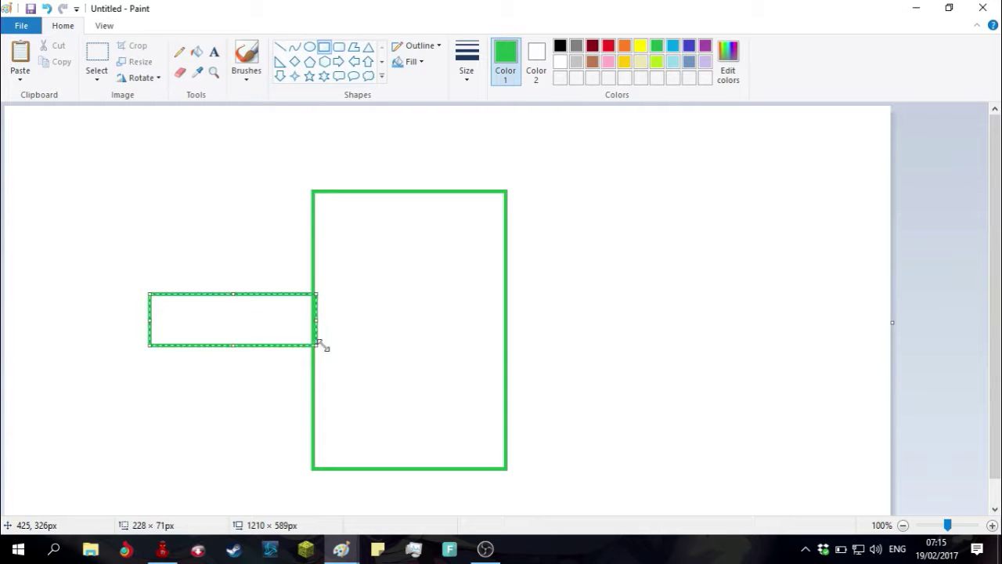
left_click(488, 353)
left_click_drag(507, 343, 710, 288)
- Draw five roughly horizontal green straight lines across the body rectangle as bandage wraps
left_click(280, 46)
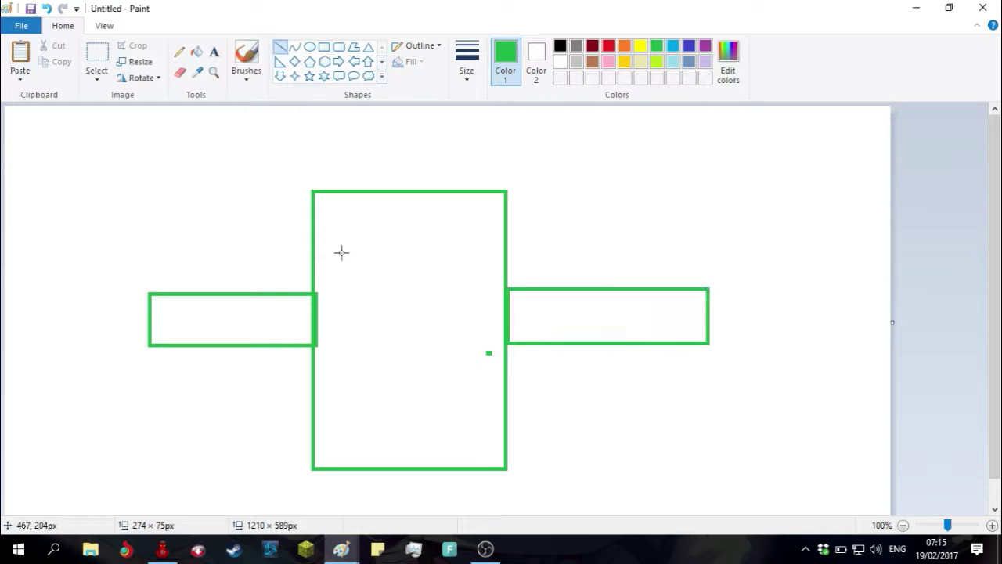
left_click_drag(314, 245, 503, 251)
left_click_drag(315, 296, 530, 290)
left_click_drag(317, 327, 536, 344)
mouse_move(311, 384)
left_mouse_down()
mouse_move(487, 351)
mouse_move(528, 360)
left_mouse_up()
left_click_drag(321, 417, 550, 415)
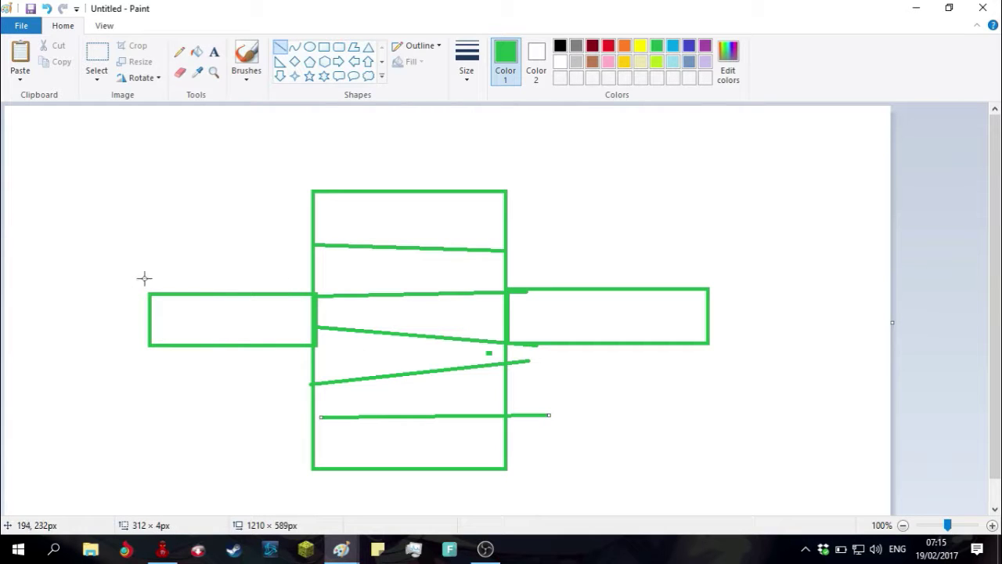
- Draw five roughly vertical green straight lines across the left arm as bandage wraps
left_click_drag(165, 291, 170, 359)
left_click_drag(204, 294, 210, 360)
left_click_drag(241, 294, 241, 361)
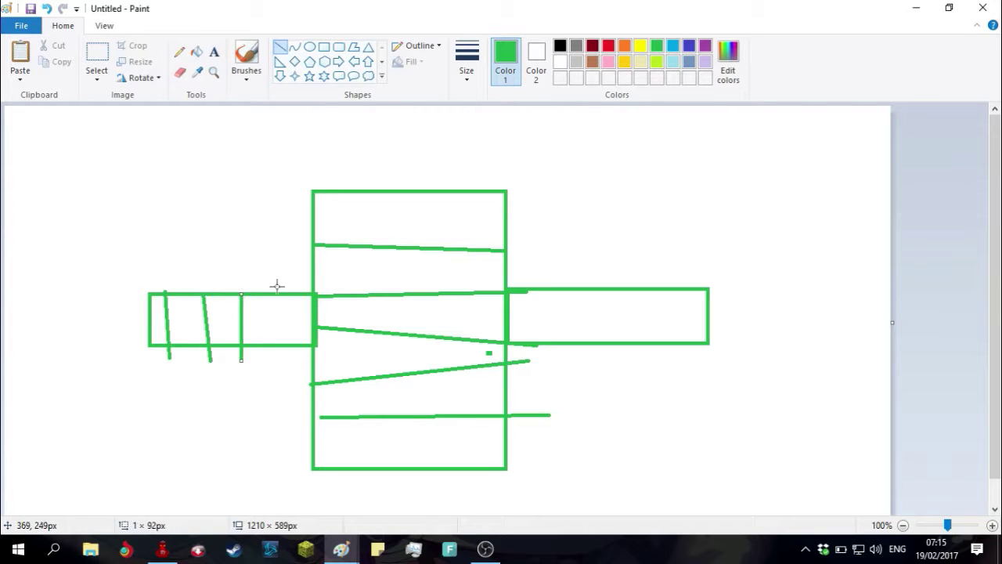
left_click_drag(283, 283, 278, 347)
left_click_drag(323, 291, 301, 353)
- Draw six roughly vertical green straight lines across the right arm as bandage wraps
left_click_drag(517, 291, 529, 366)
left_click_drag(559, 292, 556, 353)
left_click_drag(593, 276, 577, 356)
left_click_drag(626, 286, 613, 356)
left_click_drag(664, 296, 654, 367)
left_click_drag(713, 291, 700, 360)
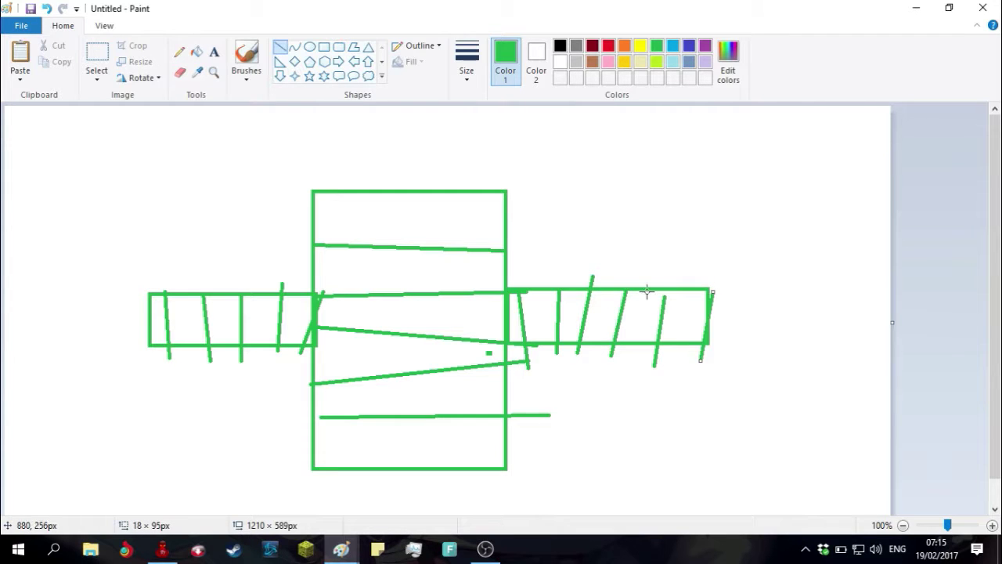
- Draw two black oval eyes near the top of the body, the left about 60 × 46 px and the right about 112 px wide
left_click(310, 47)
left_click_drag(345, 255, 390, 222)
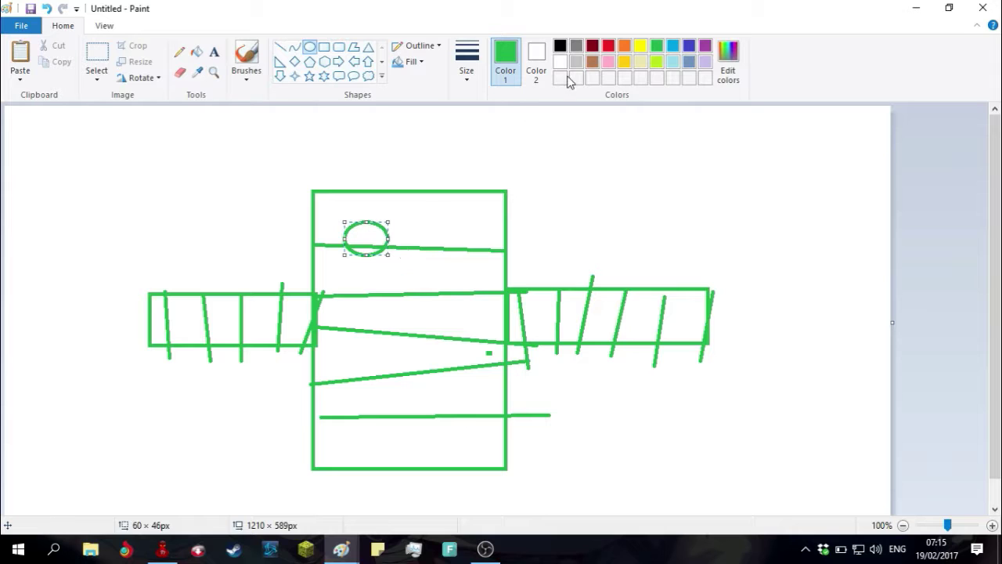
left_click(560, 45)
left_click_drag(415, 271, 499, 220)
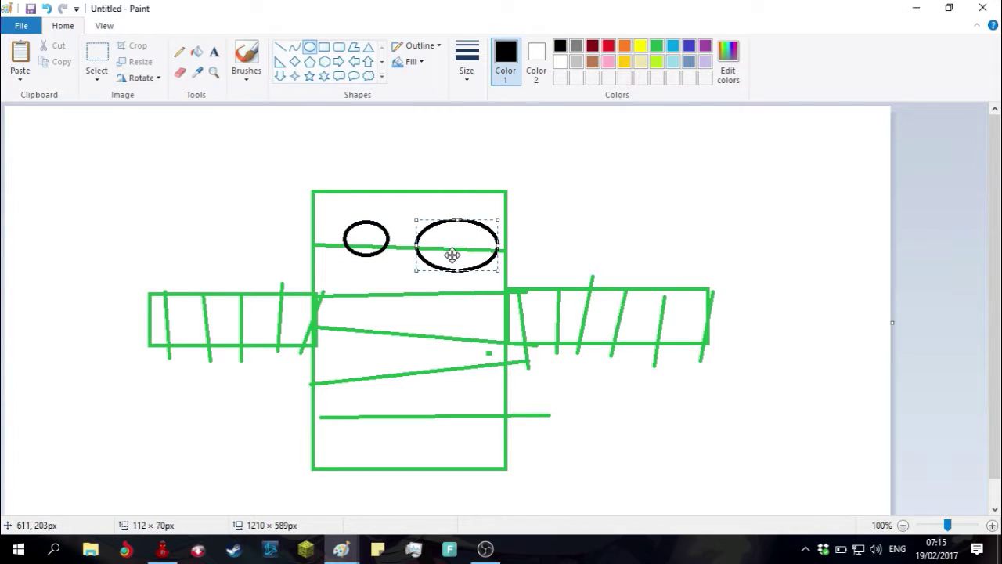
left_click(439, 298)
- Add black oval pupils inside the eyes, about 46 × 50 px in the right eye and 35 × 22 px in the left
left_click_drag(449, 258, 484, 220)
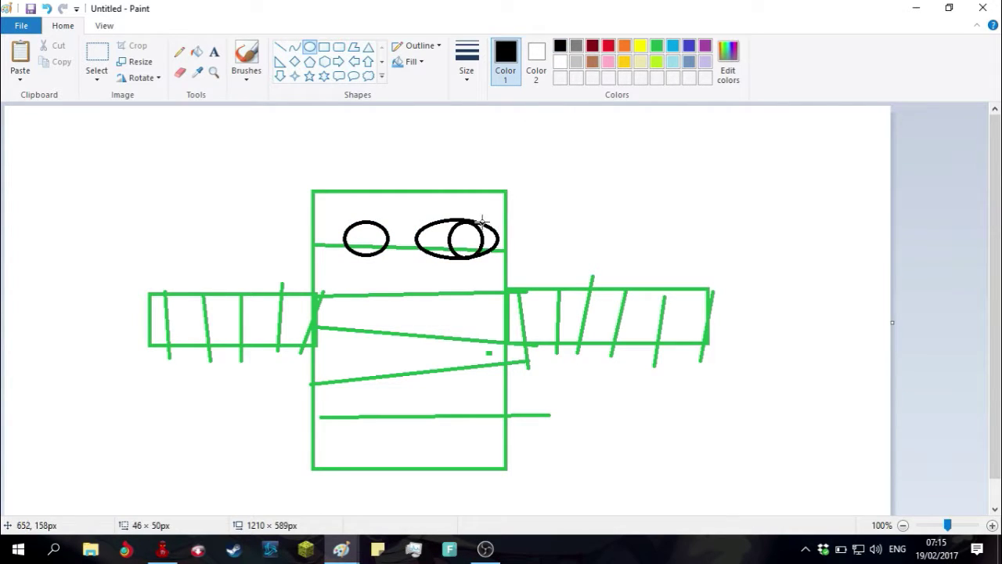
left_click(342, 265)
left_click_drag(360, 247, 387, 231)
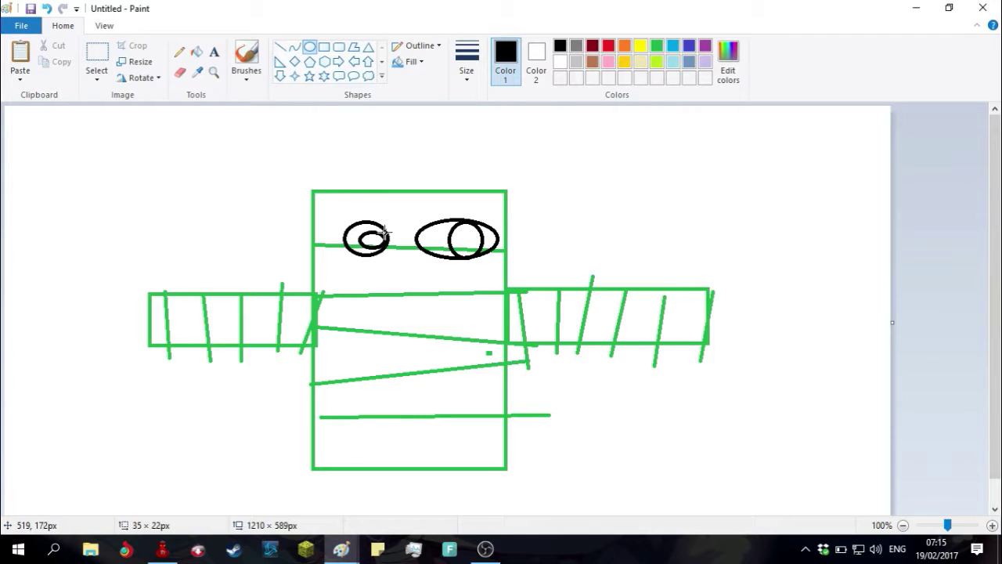
- Recolour the left eye's pupil outline light blue, then fill the pupil and its outline solid black
left_click(673, 46)
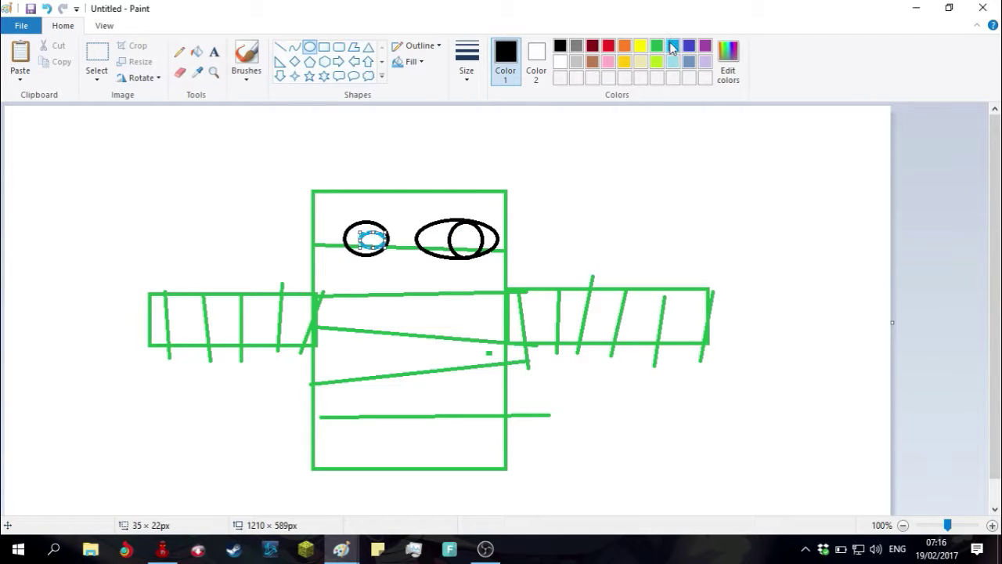
left_click(246, 56)
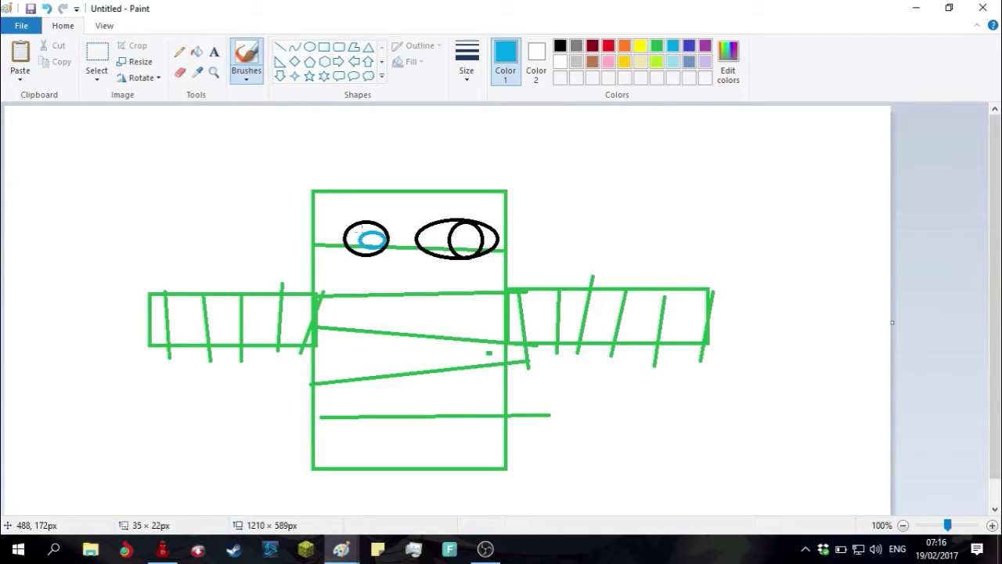
left_click(560, 45)
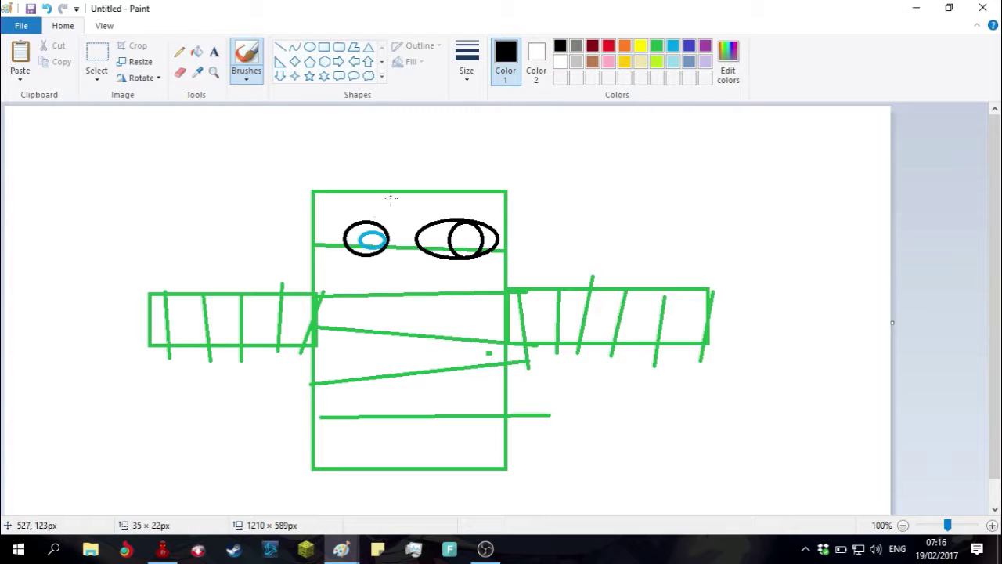
left_click(197, 52)
left_click(371, 240)
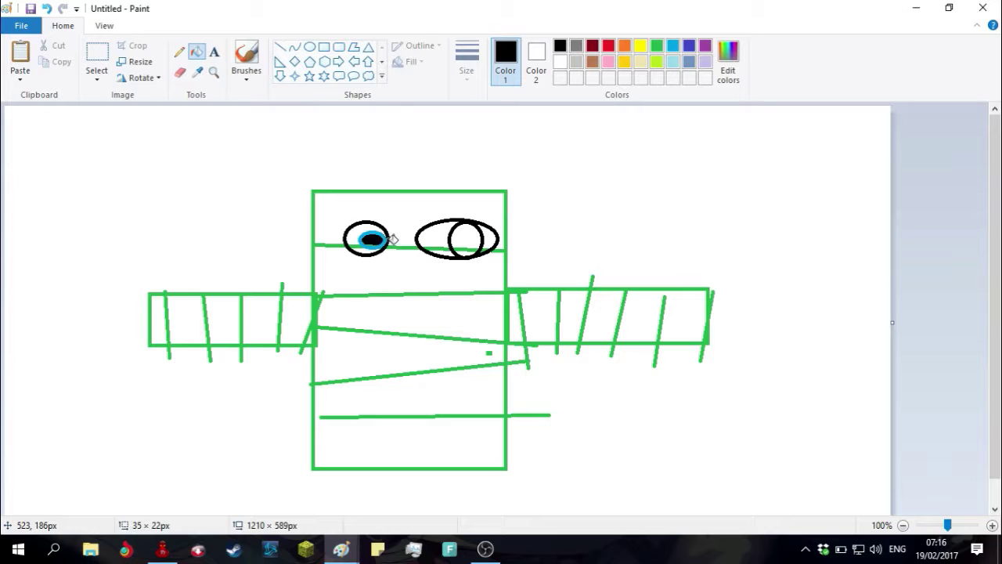
left_click(383, 239)
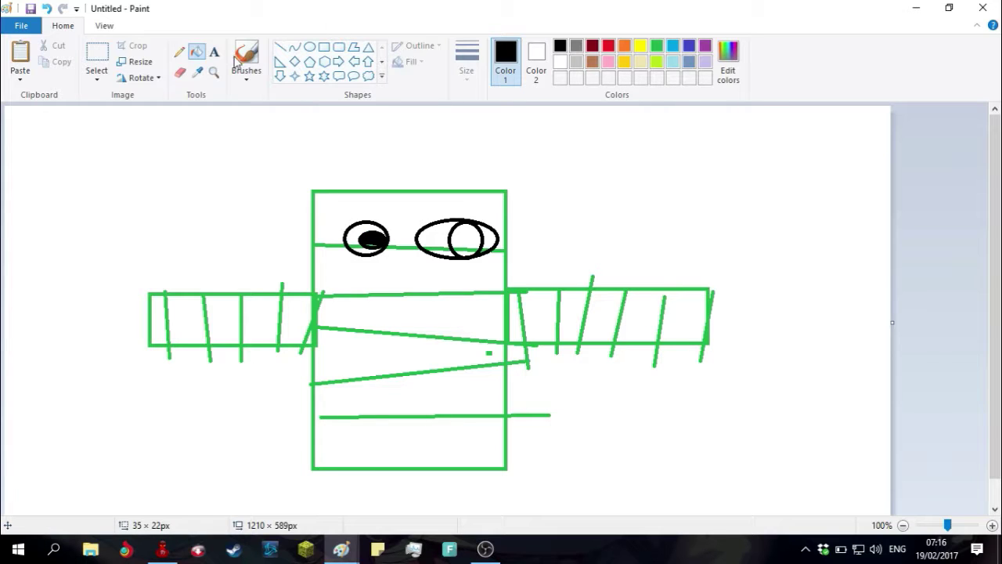
- Try a white fill on the left eye, undo the eye's fills and recolour its pupil outline black
left_click(560, 63)
left_click(383, 235)
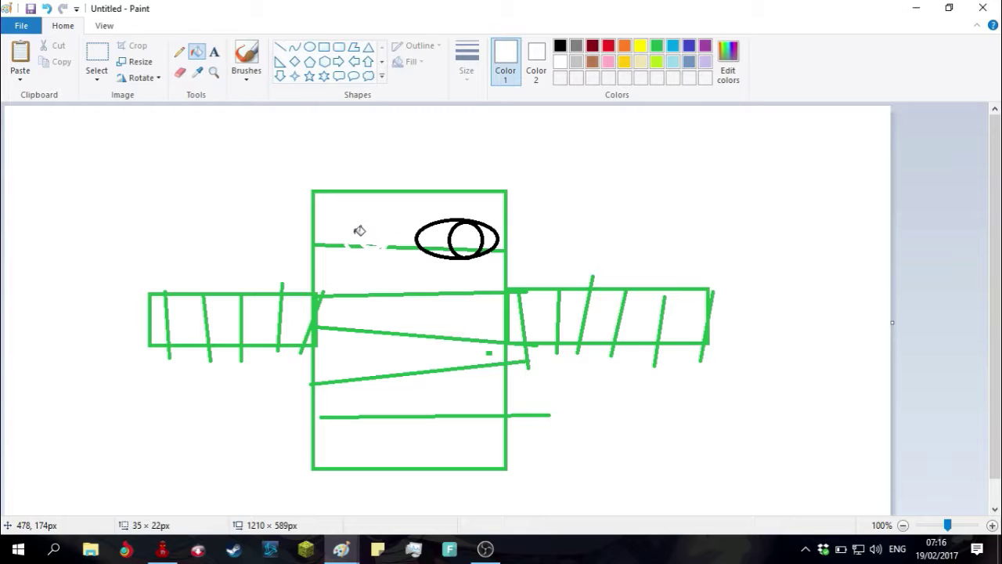
key("ctrl+z")
left_click(372, 241)
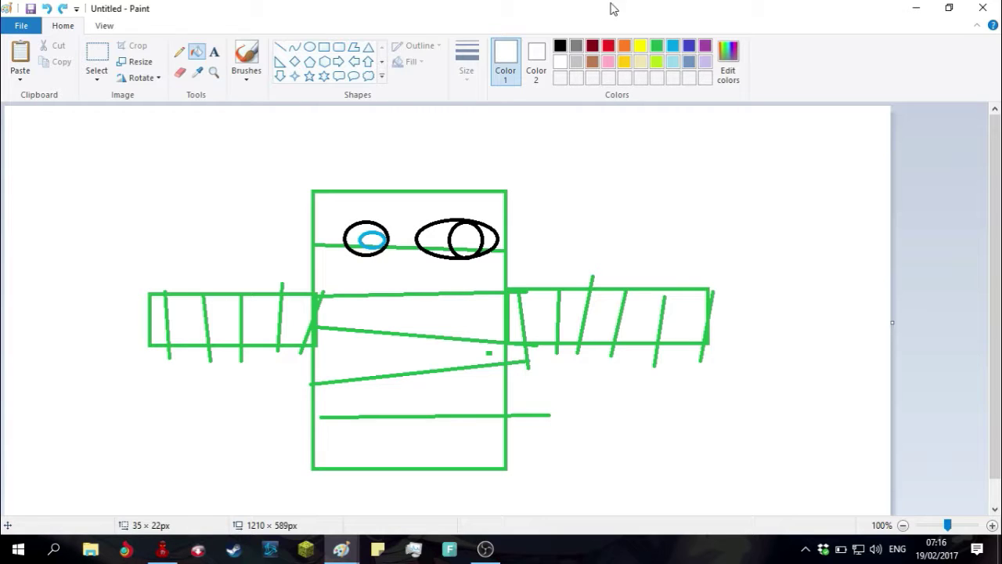
left_click(561, 49)
left_click(383, 239)
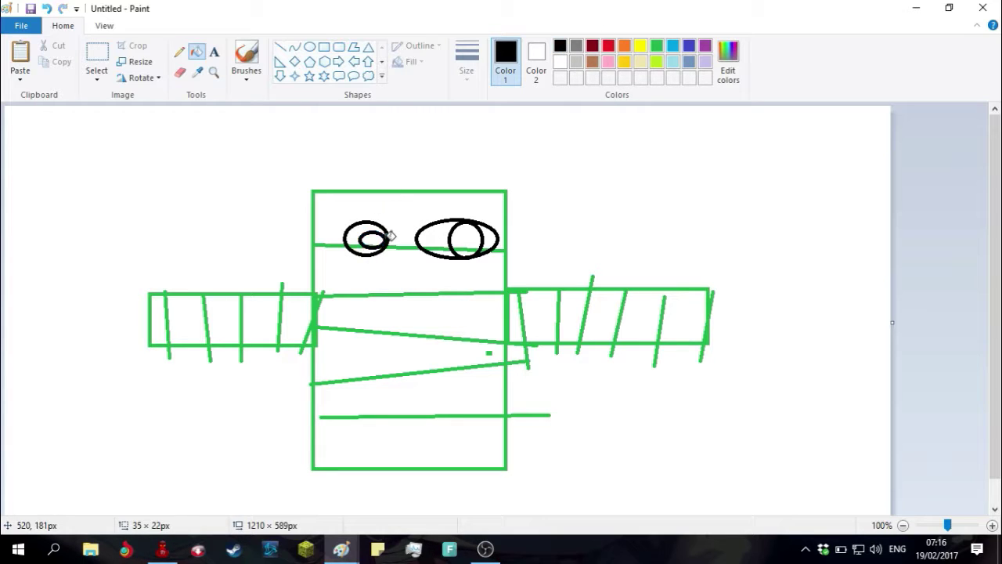
- Brush light-blue zigzag and looping tears outward from both eyes, with two small squiggles on the body below them
left_click(674, 47)
left_click(246, 55)
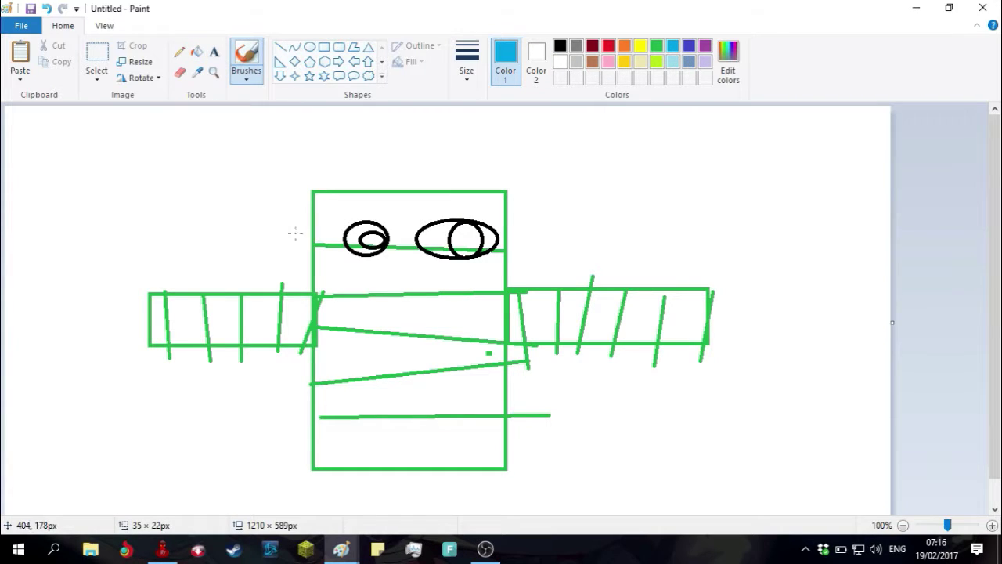
mouse_move(327, 220)
left_mouse_down()
mouse_move(258, 205)
mouse_move(266, 232)
mouse_move(232, 210)
left_mouse_up()
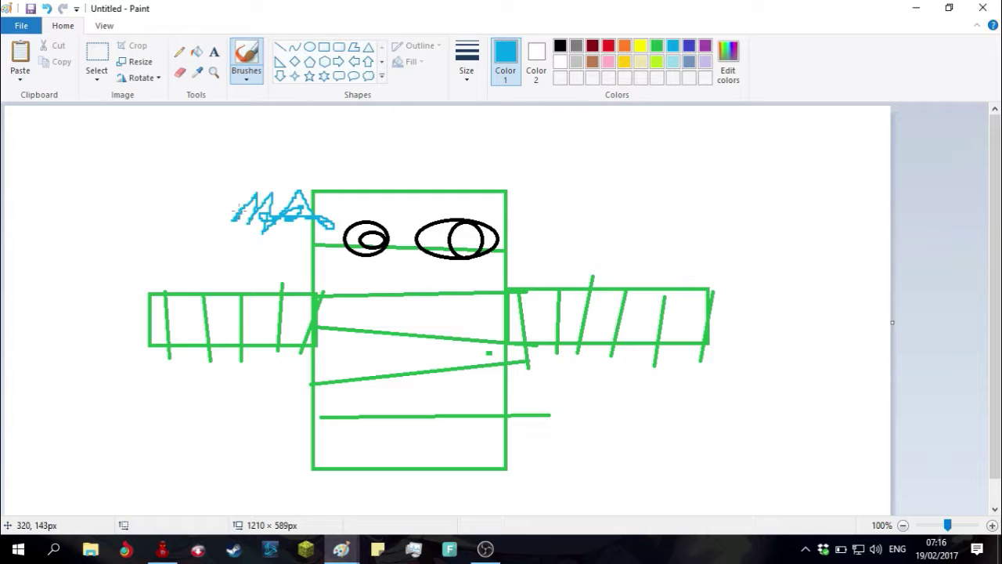
mouse_move(514, 217)
left_mouse_down()
mouse_move(540, 210)
mouse_move(595, 235)
mouse_move(554, 187)
left_mouse_up()
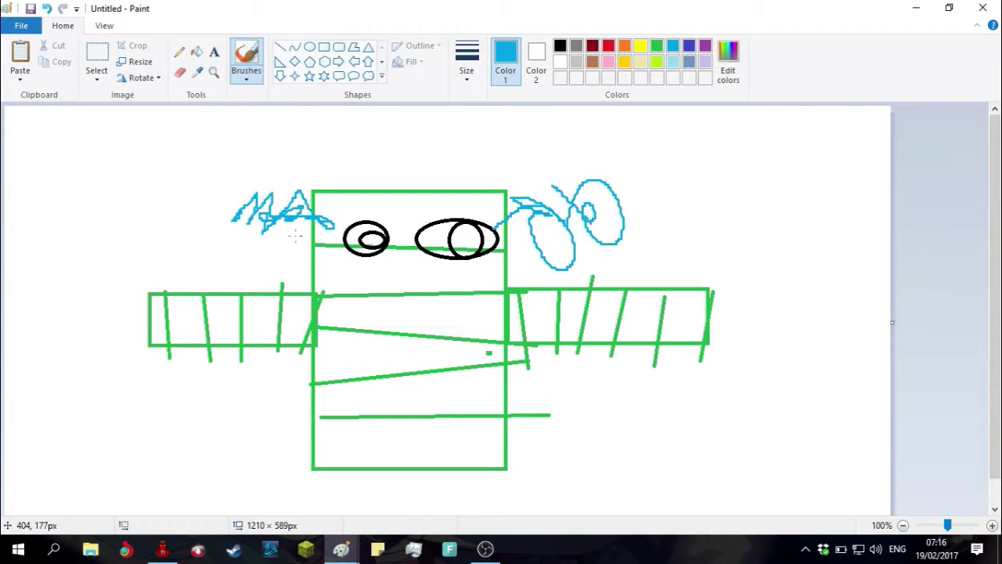
mouse_move(343, 238)
left_mouse_down()
mouse_move(217, 263)
mouse_move(188, 240)
mouse_move(152, 242)
left_mouse_up()
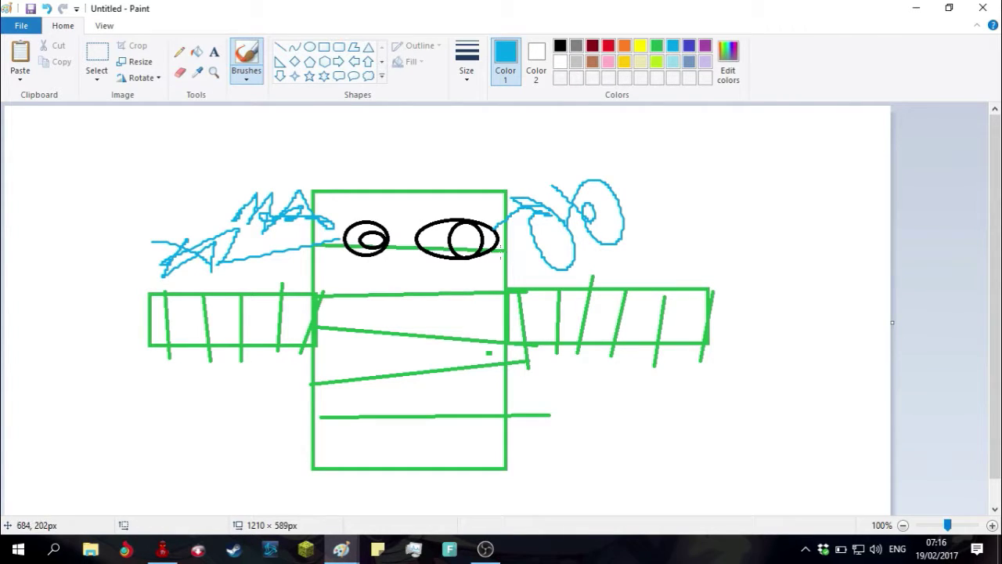
mouse_move(502, 255)
left_mouse_down()
mouse_move(564, 280)
mouse_move(553, 268)
left_mouse_up()
mouse_move(378, 268)
left_mouse_down()
mouse_move(362, 297)
mouse_move(356, 283)
left_mouse_up()
left_click_drag(440, 277, 467, 292)
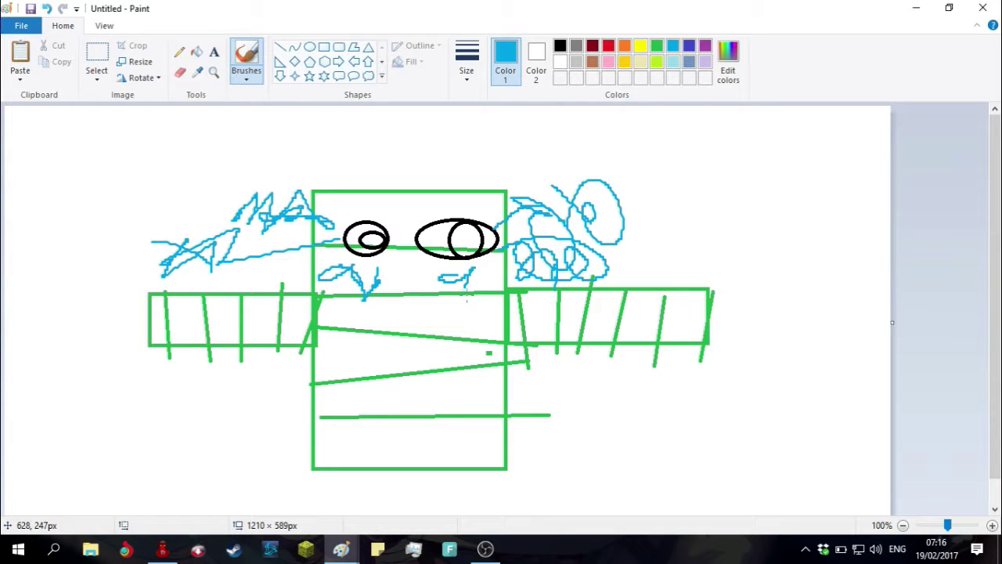
- Brush large overlapping yellow loops around the lower body, reaching beyond it on both sides below the arms
left_click(640, 46)
mouse_move(315, 358)
left_mouse_down()
mouse_move(117, 474)
mouse_move(788, 483)
mouse_move(553, 402)
mouse_move(331, 480)
mouse_move(145, 365)
mouse_move(235, 479)
mouse_move(756, 474)
mouse_move(449, 484)
mouse_move(164, 419)
mouse_move(562, 465)
mouse_move(724, 431)
mouse_move(164, 458)
mouse_move(713, 478)
mouse_move(735, 458)
mouse_move(135, 403)
mouse_move(313, 482)
mouse_move(775, 478)
mouse_move(480, 382)
left_mouse_up()
mouse_move(682, 443)
left_mouse_down()
mouse_move(140, 462)
mouse_move(297, 387)
mouse_move(391, 473)
mouse_move(611, 353)
mouse_move(479, 475)
left_mouse_up()
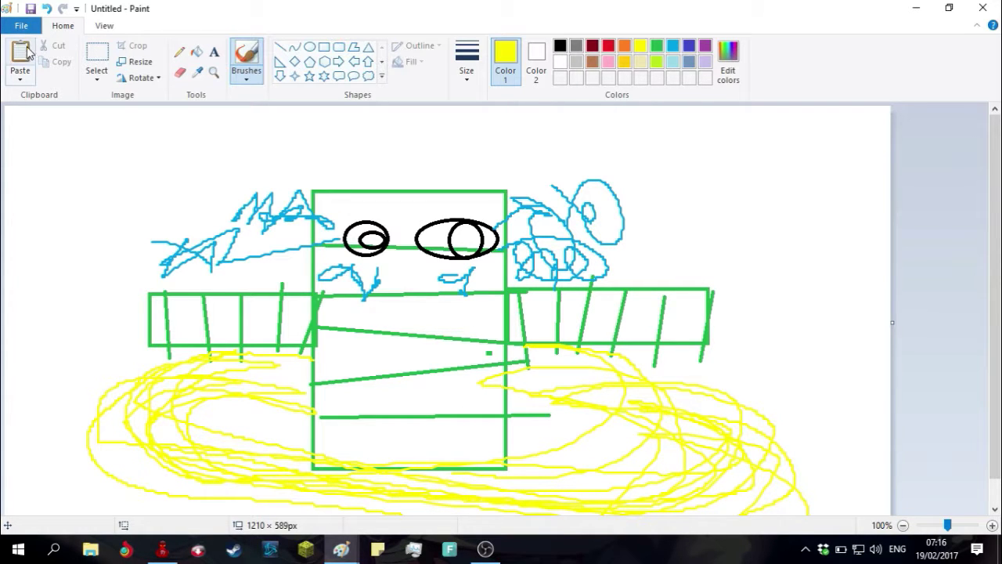
- Start a new blank picture without saving the finished drawing
left_click(21, 25)
left_click(43, 51)
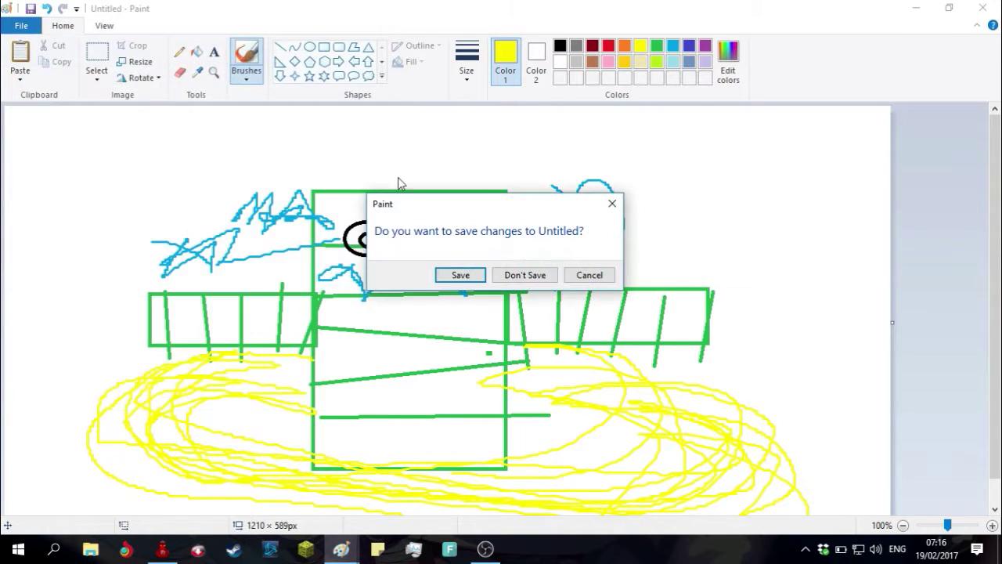
left_click(495, 274)
- Scribble over the fifth top-row portrait on the champion sheet in black and return to the blank picture
mouse_move(343, 547)
left_click(300, 490)
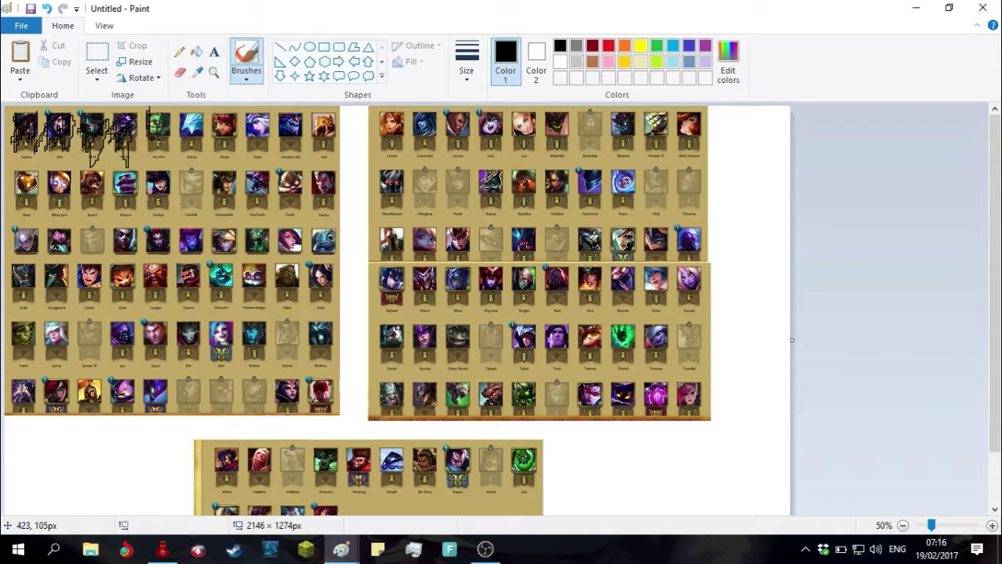
mouse_move(342, 546)
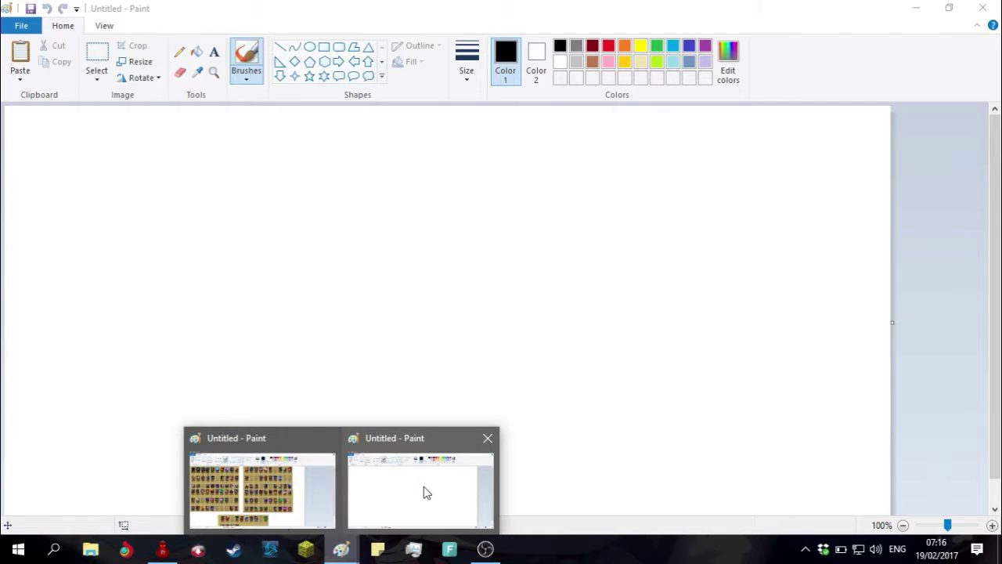
left_click(425, 492)
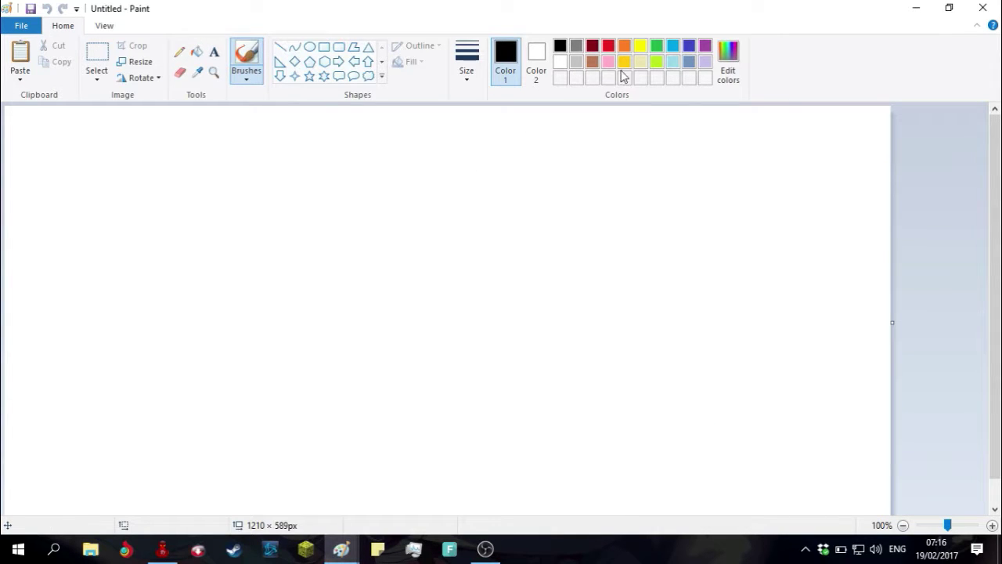
- Brush a closed light-blue outline of a bird facing left, with a pointed beak, long neck, rounded belly and wing line
left_click(673, 45)
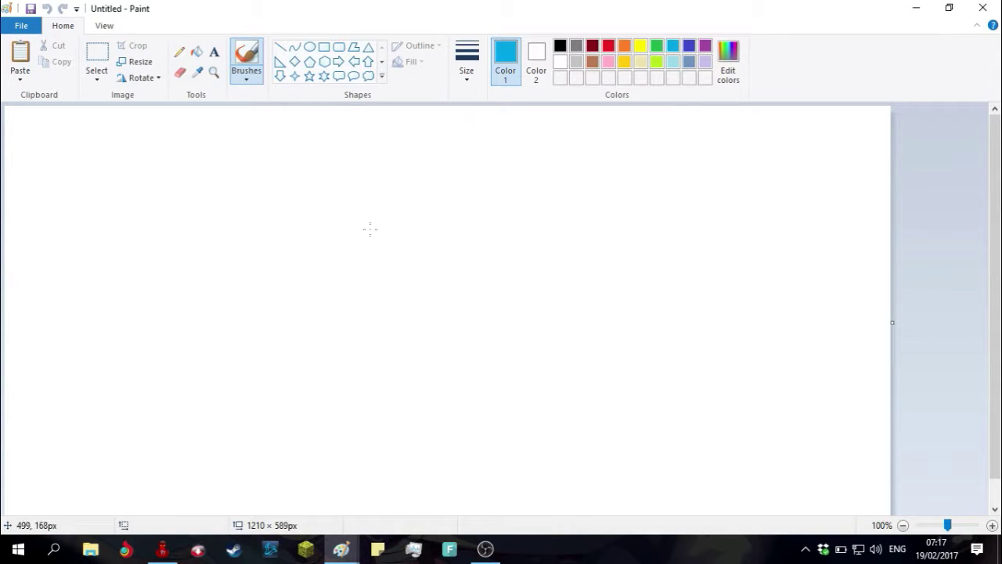
mouse_move(303, 195)
left_mouse_down()
mouse_move(353, 197)
mouse_move(354, 266)
mouse_move(380, 318)
mouse_move(510, 290)
mouse_move(436, 352)
left_mouse_up()
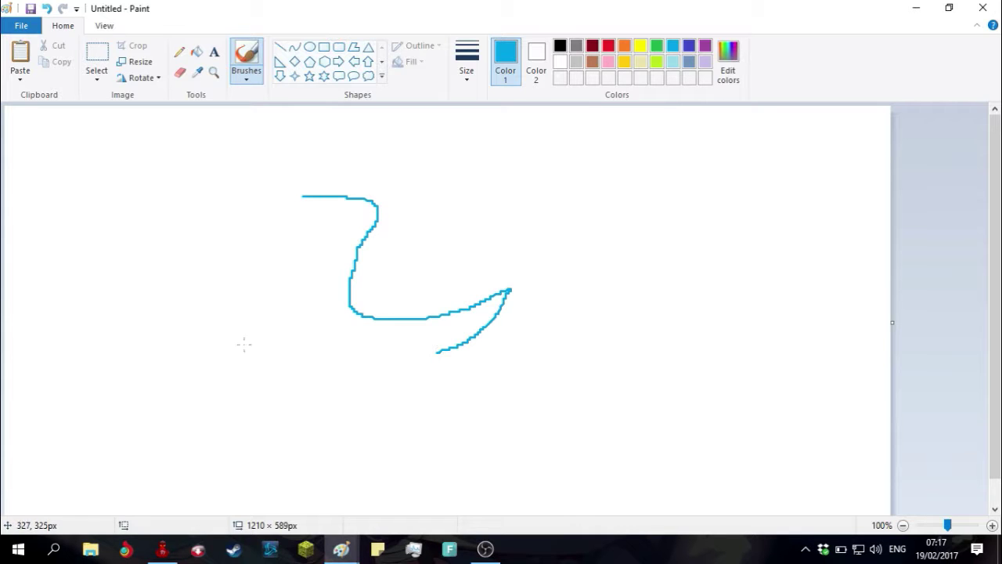
mouse_move(302, 382)
left_mouse_down()
mouse_move(551, 336)
mouse_move(478, 290)
left_mouse_up()
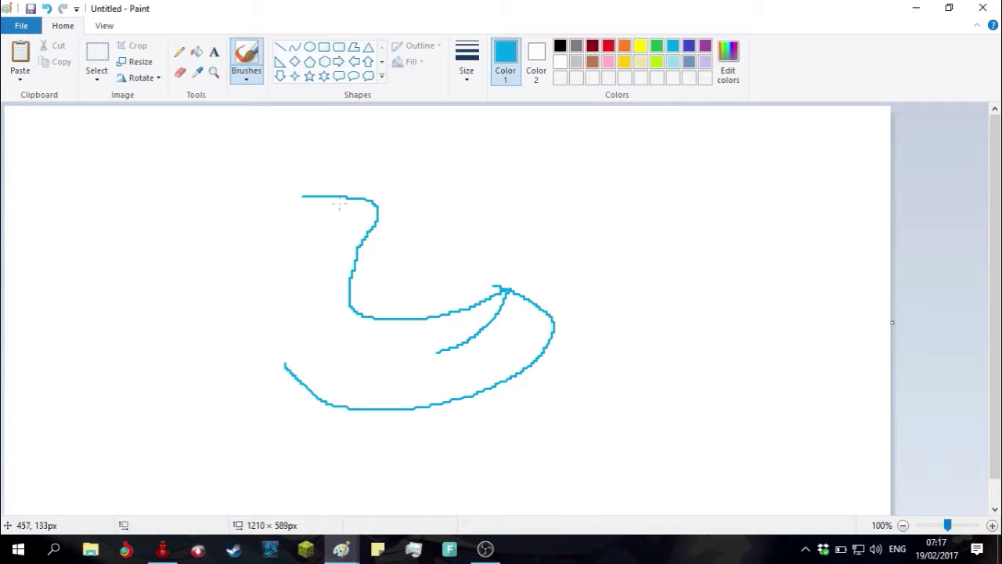
left_click_drag(303, 195, 268, 209)
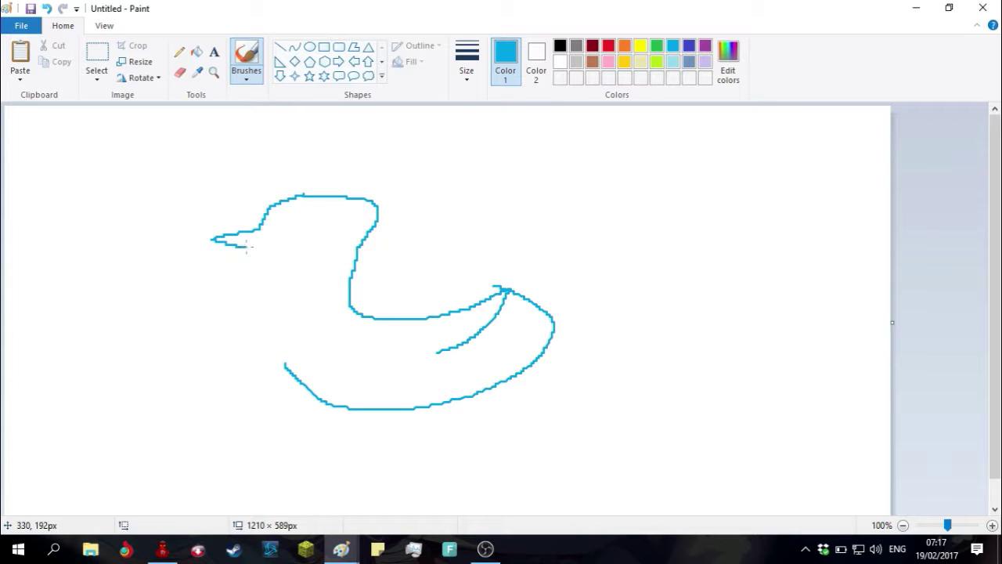
left_click_drag(292, 261, 279, 351)
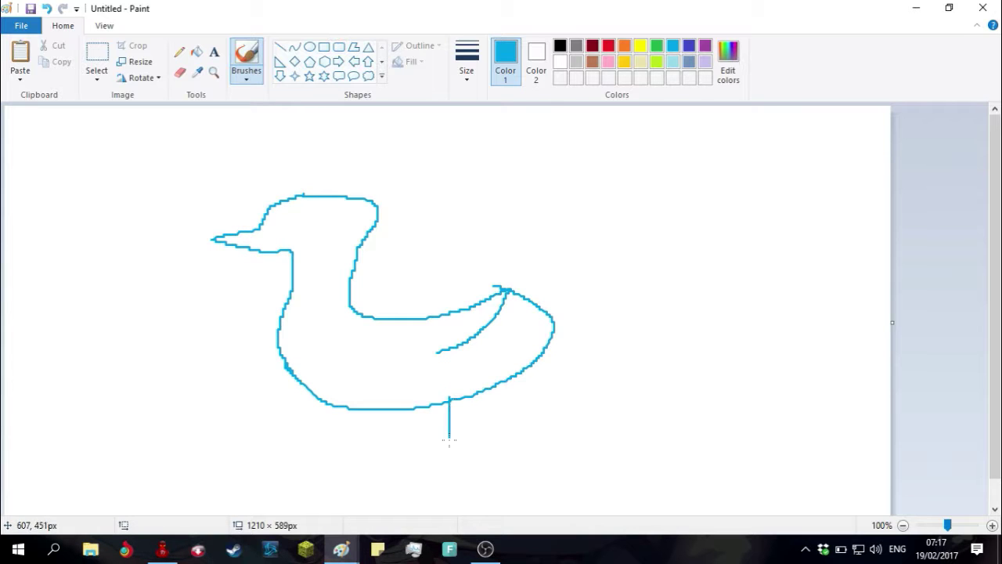
- Draw two thin light-blue legs with three-toed feet under the bird and scribble an eye on its head
left_click_drag(449, 440, 386, 500)
mouse_move(450, 454)
left_mouse_down()
mouse_move(427, 493)
mouse_move(483, 495)
left_mouse_up()
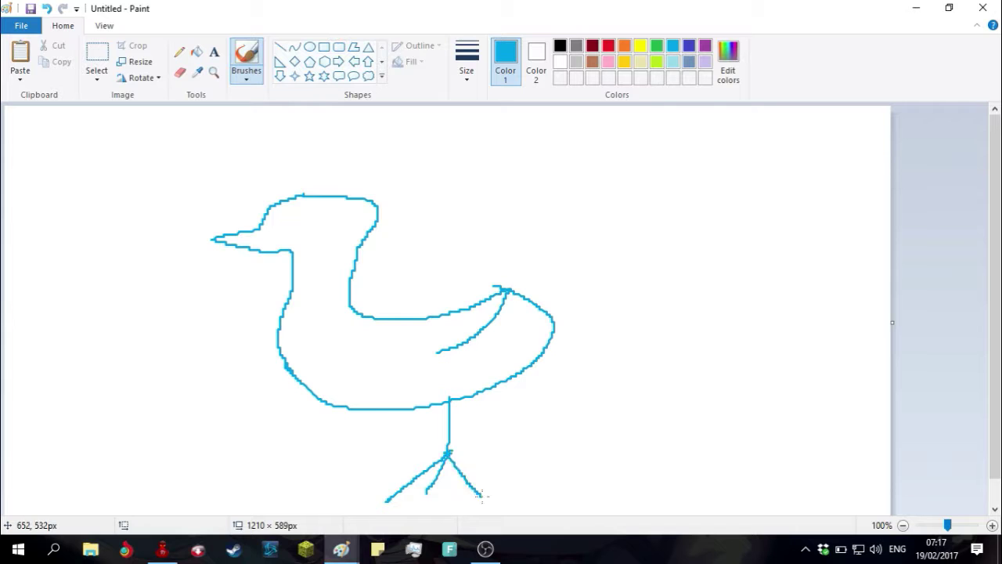
mouse_move(329, 401)
left_mouse_down()
mouse_move(324, 468)
mouse_move(252, 493)
left_mouse_up()
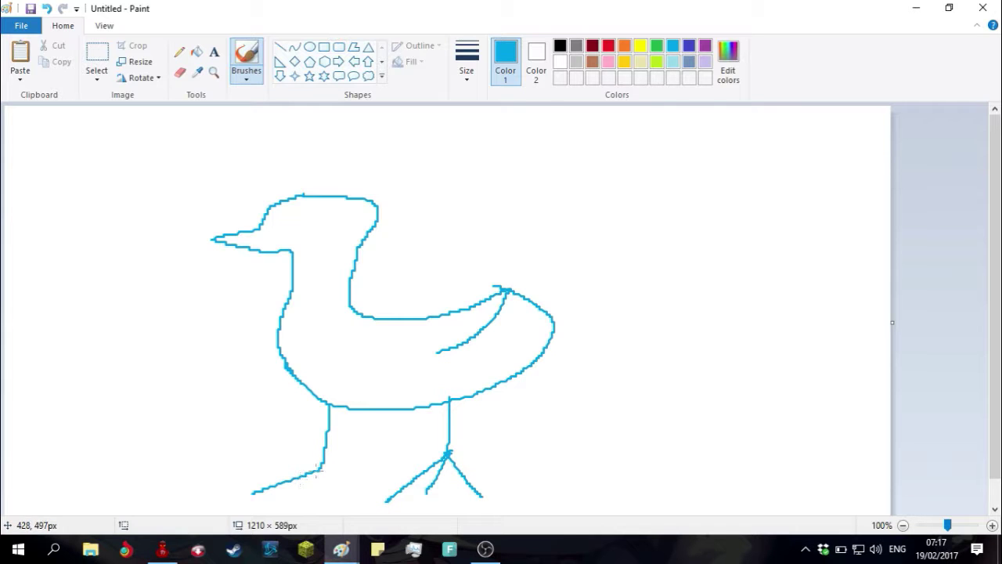
left_click_drag(318, 470, 267, 515)
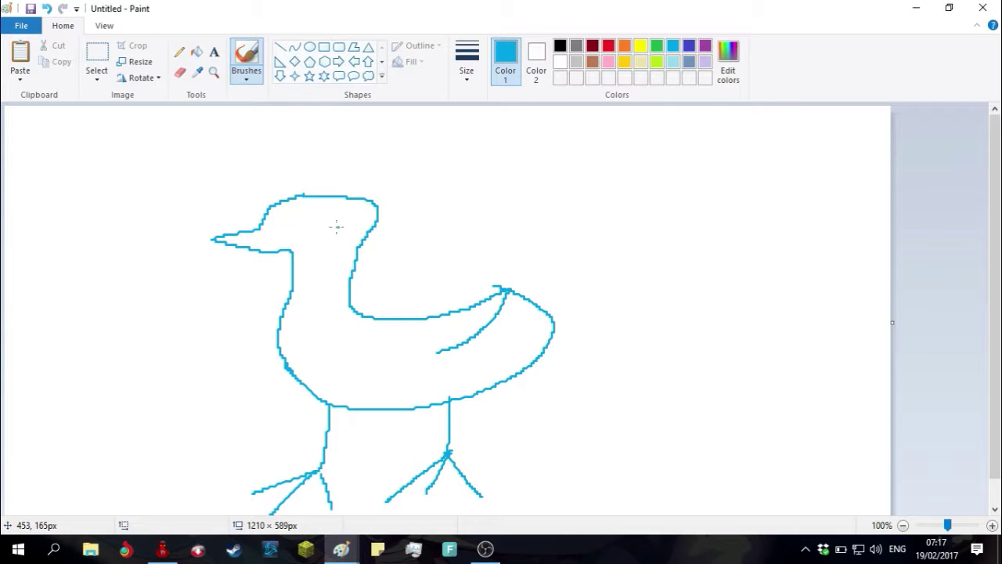
mouse_move(337, 227)
left_mouse_down()
mouse_move(327, 235)
mouse_move(338, 213)
mouse_move(331, 224)
left_mouse_up()
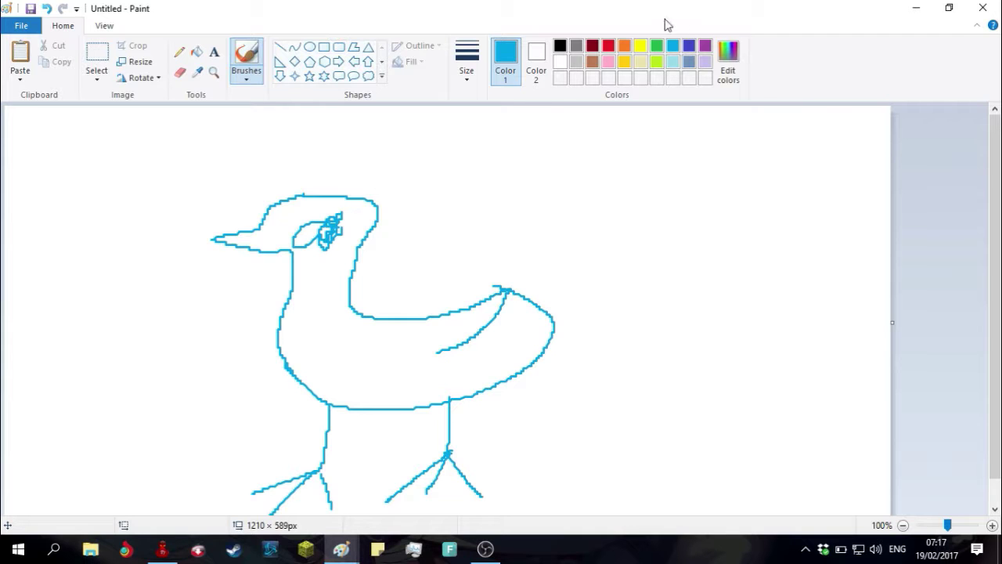
- Fill the bird's body, head and eye area with purple
left_click(705, 47)
left_click(336, 264)
left_click(313, 235)
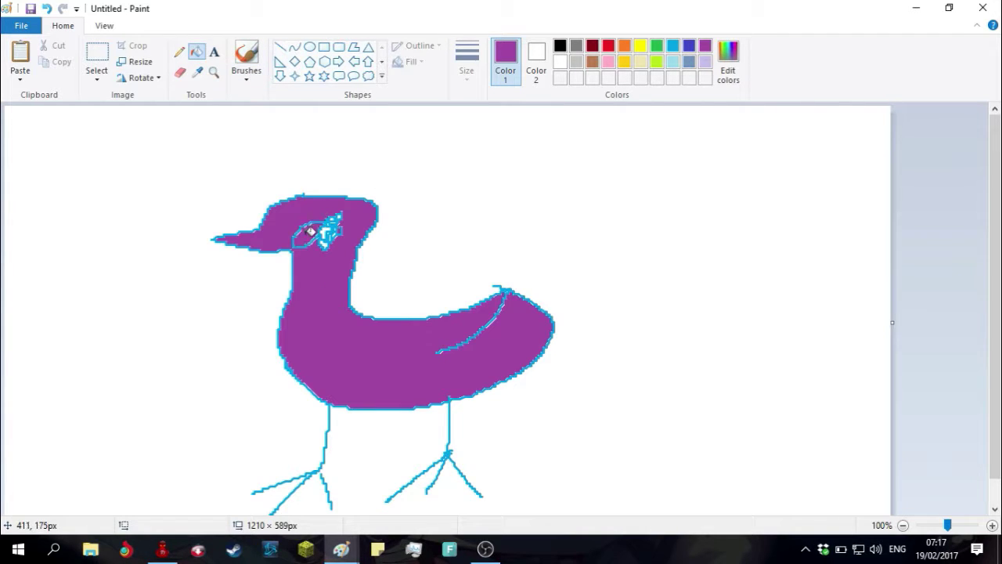
left_click(332, 228)
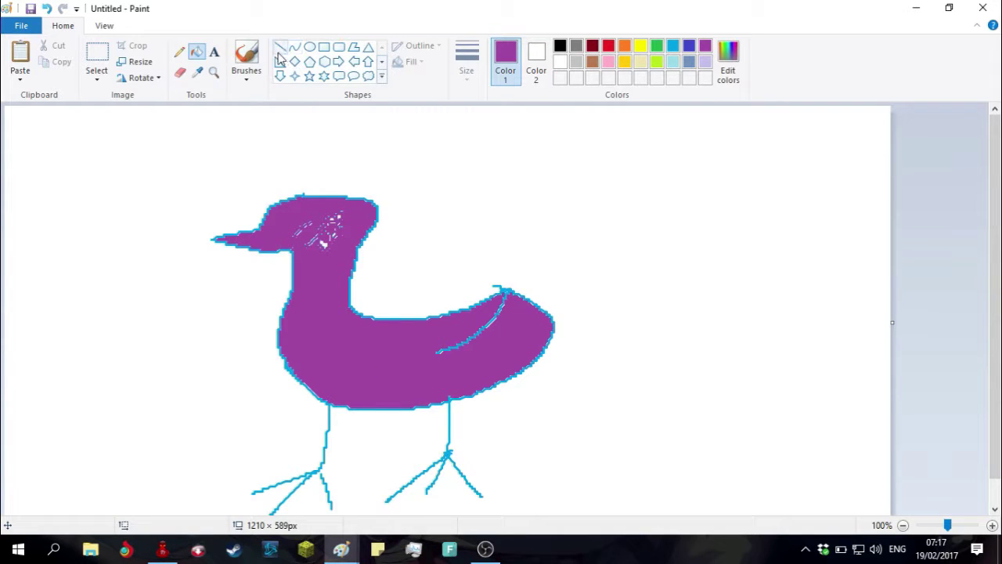
- Brush a light-blue burst of seven radiating lines around a small scribbled centre in front of the bird's beak
left_click(672, 47)
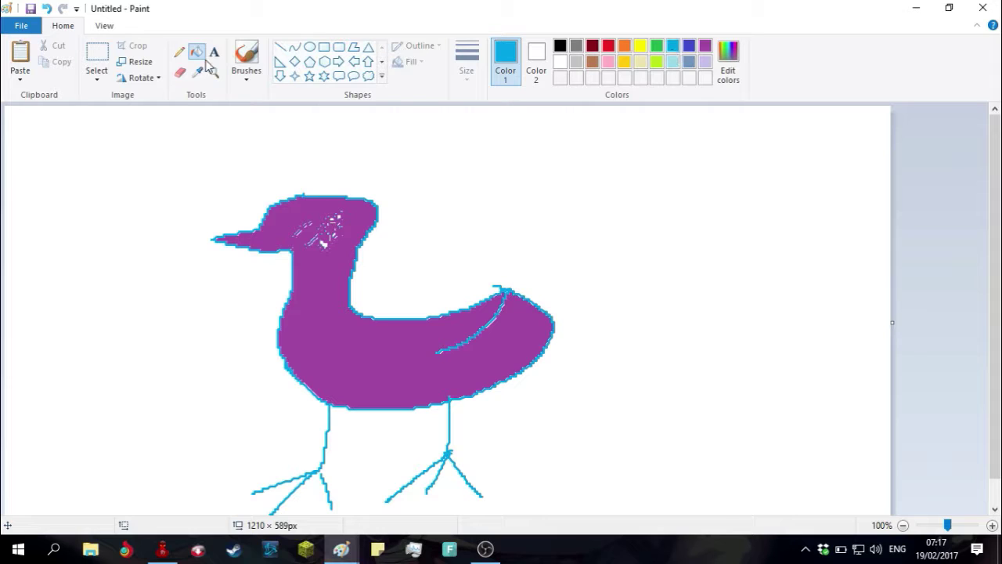
left_click(245, 59)
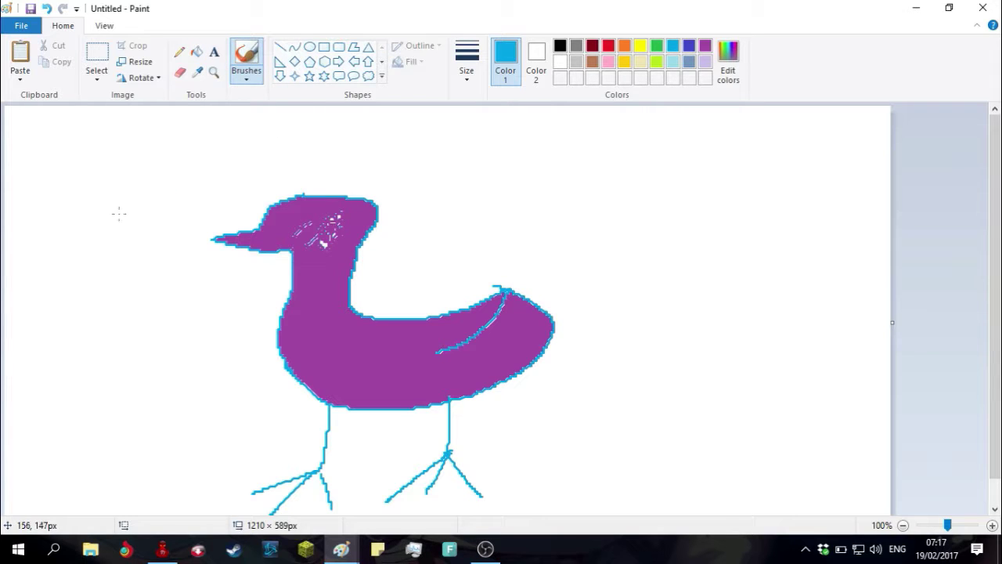
left_click_drag(81, 163, 107, 221)
left_click_drag(144, 172, 121, 226)
left_click_drag(180, 178, 119, 239)
left_click_drag(16, 222, 102, 234)
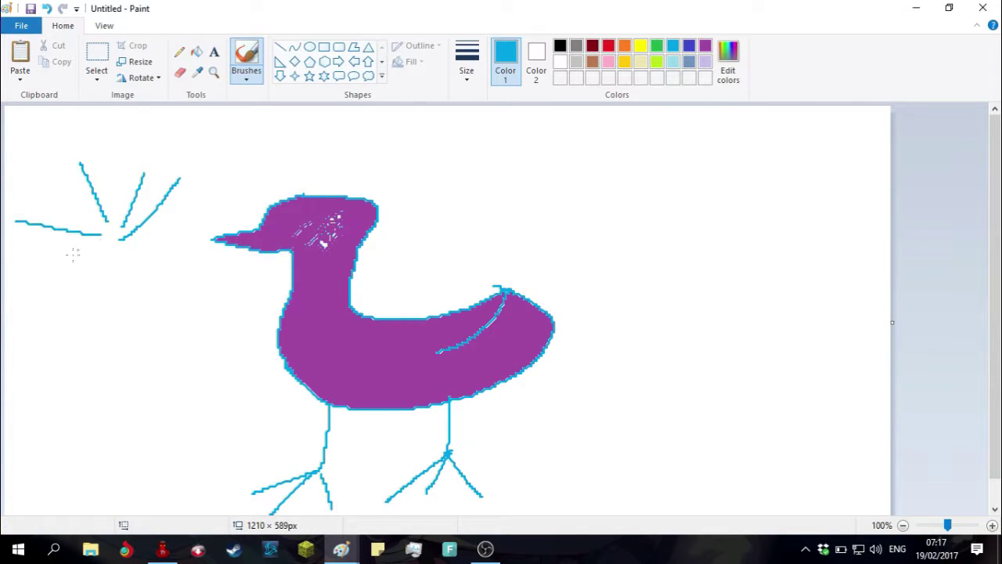
mouse_move(41, 277)
left_mouse_down()
mouse_move(123, 246)
mouse_move(133, 296)
left_mouse_up()
left_click_drag(120, 237, 188, 254)
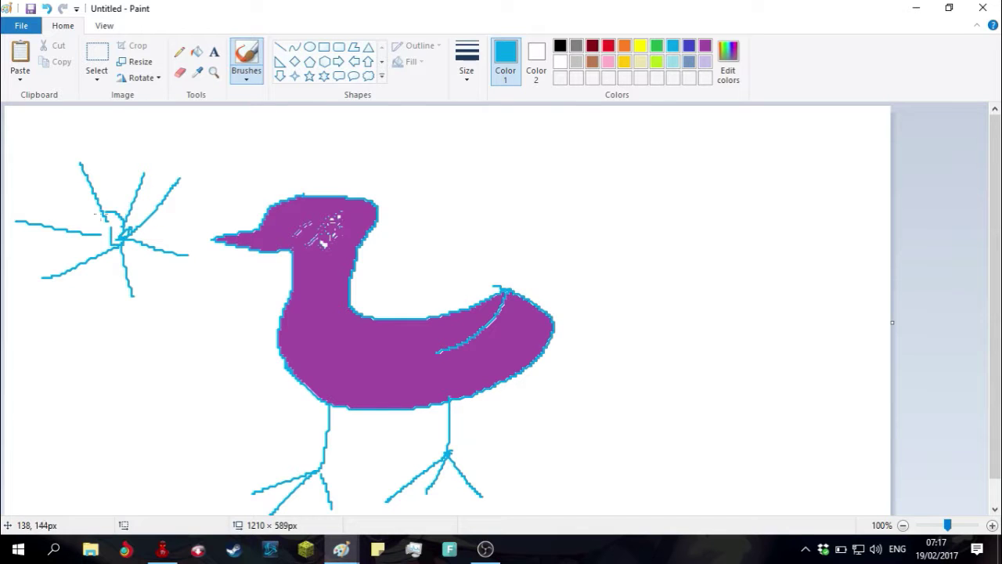
mouse_move(101, 214)
left_mouse_down()
mouse_move(118, 235)
mouse_move(131, 232)
left_mouse_up()
- Scribble a pointed light-blue shape below the burst and a large oval of overlapping loops above and behind the bird's tail
mouse_move(195, 300)
left_mouse_down()
mouse_move(83, 323)
mouse_move(184, 342)
left_mouse_up()
mouse_move(219, 280)
left_mouse_down()
mouse_move(185, 345)
mouse_move(184, 305)
left_mouse_up()
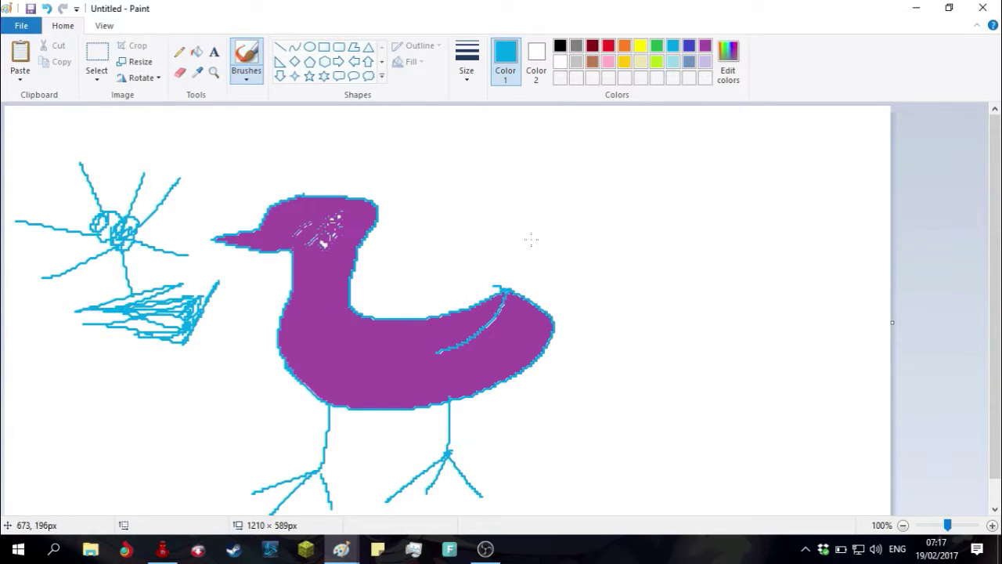
mouse_move(582, 195)
left_mouse_down()
mouse_move(800, 245)
mouse_move(695, 283)
mouse_move(527, 250)
mouse_move(643, 282)
mouse_move(630, 317)
mouse_move(649, 291)
mouse_move(752, 276)
mouse_move(690, 245)
mouse_move(687, 271)
mouse_move(721, 306)
mouse_move(680, 273)
mouse_move(692, 235)
mouse_move(812, 235)
mouse_move(627, 188)
mouse_move(768, 206)
left_mouse_up()
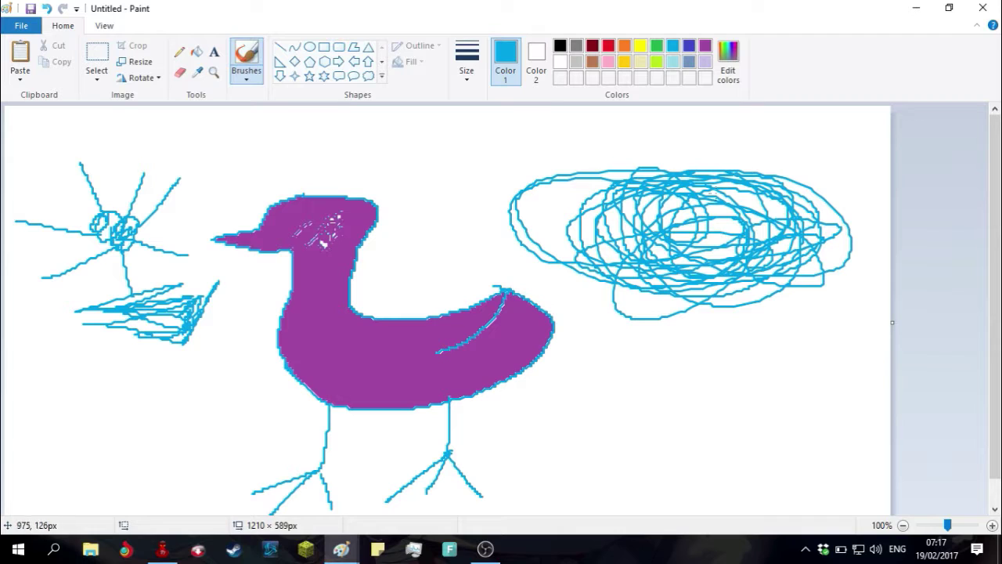
- Add the two-line caption TRASH NIVIA in purple 72-point Algerian text beside the bird's tail, below the looped oval
left_click(213, 51)
left_click_drag(580, 353, 769, 452)
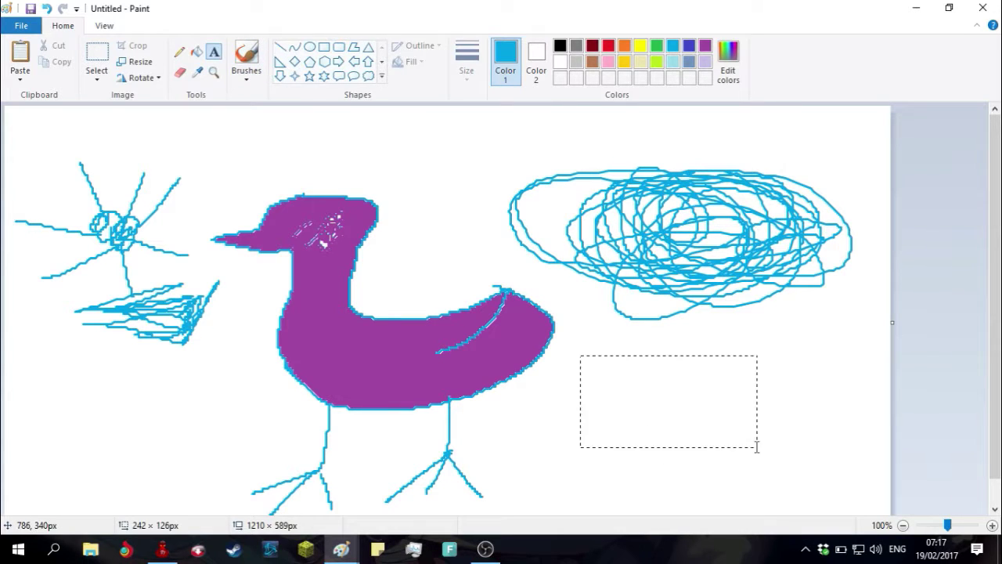
type("TRASH")
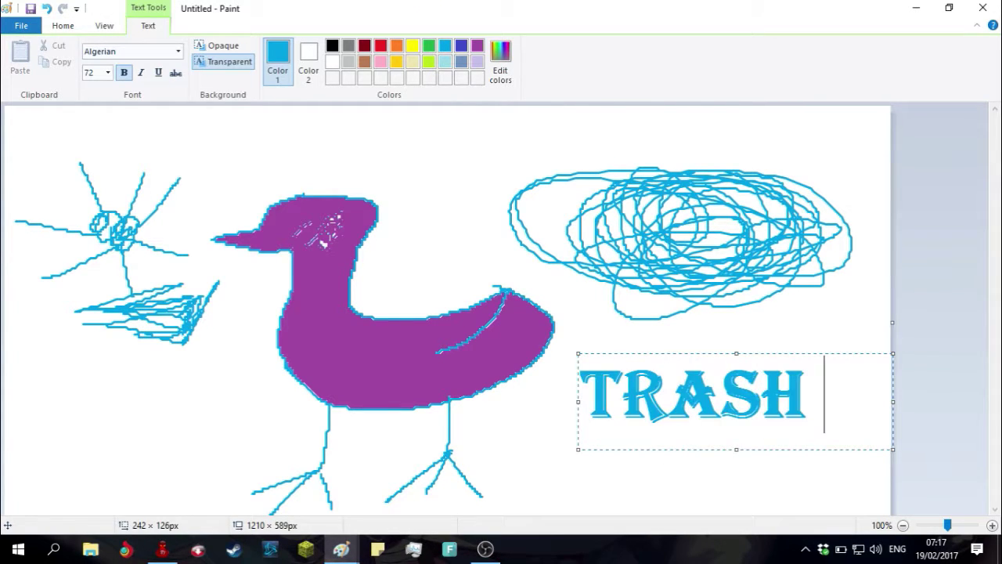
key("Return")
type("DOVES")
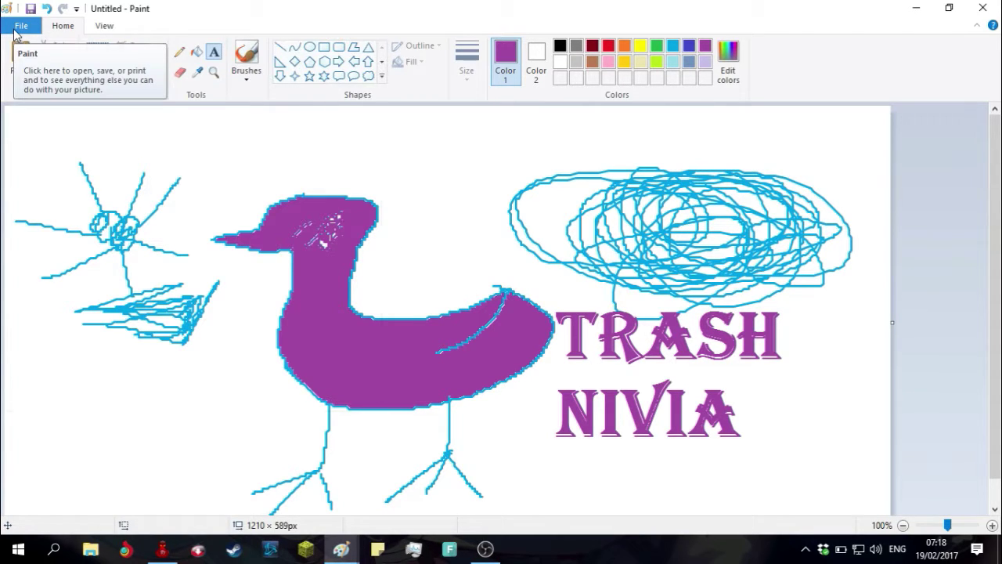
- Start a new blank picture without saving the bird drawing
left_click(16, 29)
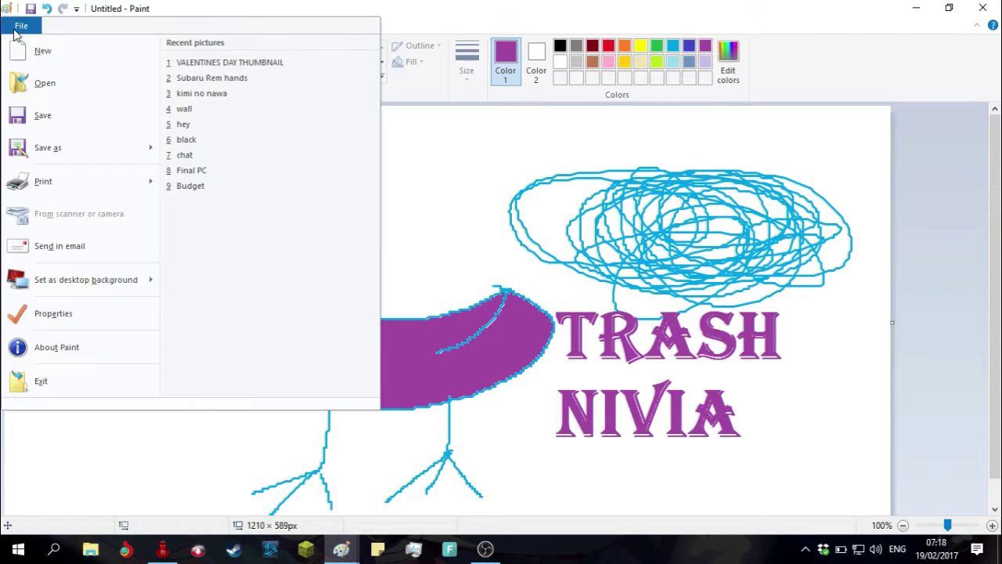
left_click(67, 60)
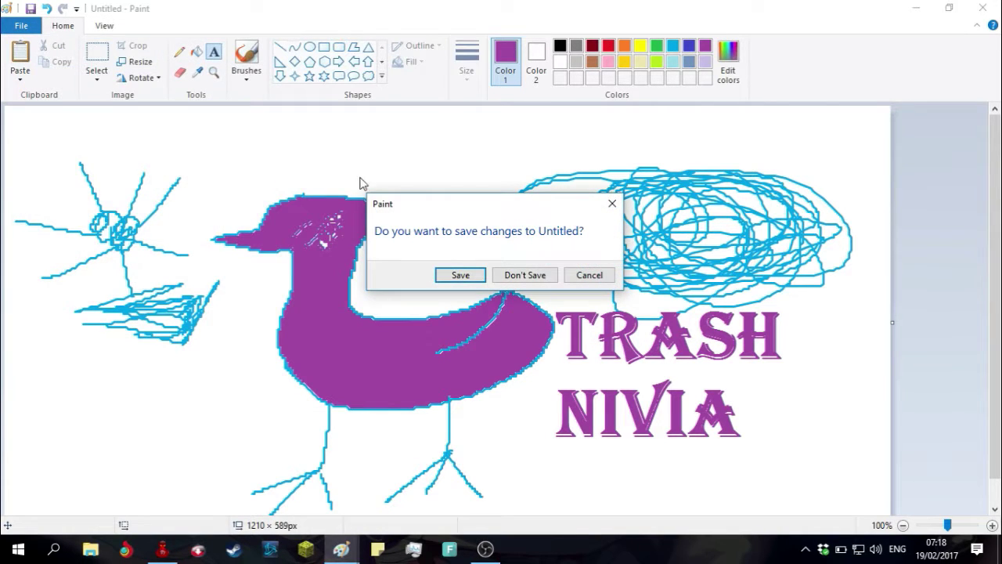
left_click(523, 276)
- Switch to the portrait sheet and scribble over the sixth portrait of its top row in black
mouse_move(342, 549)
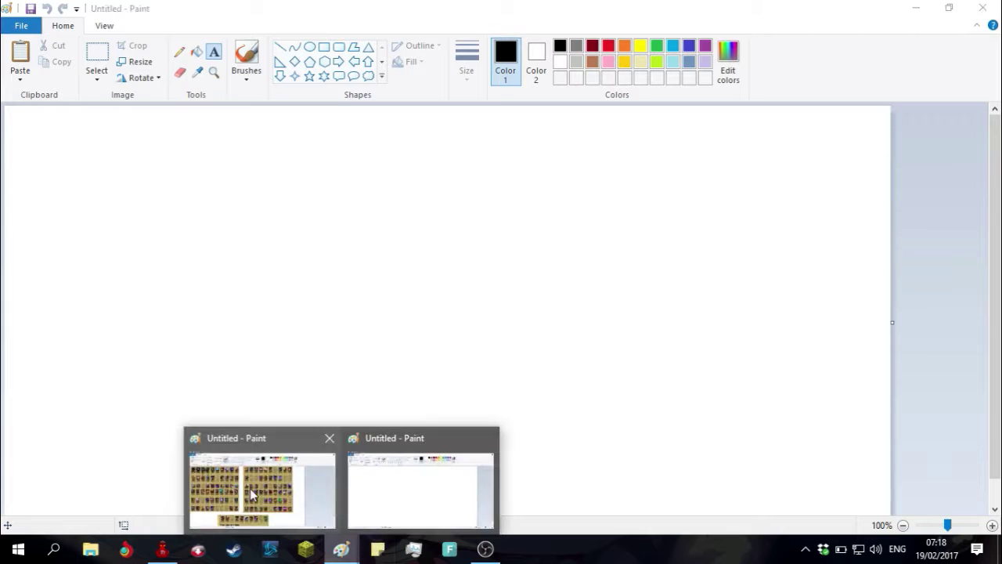
left_click(263, 490)
left_click_drag(185, 114, 196, 142)
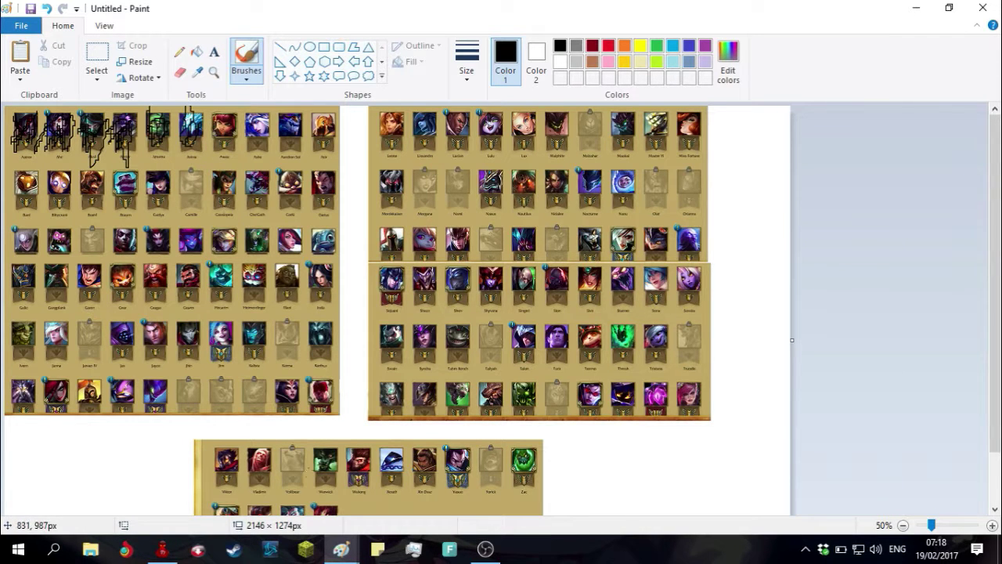
- Return to the blank picture and choose red as the drawing colour
mouse_move(342, 548)
left_click(394, 474)
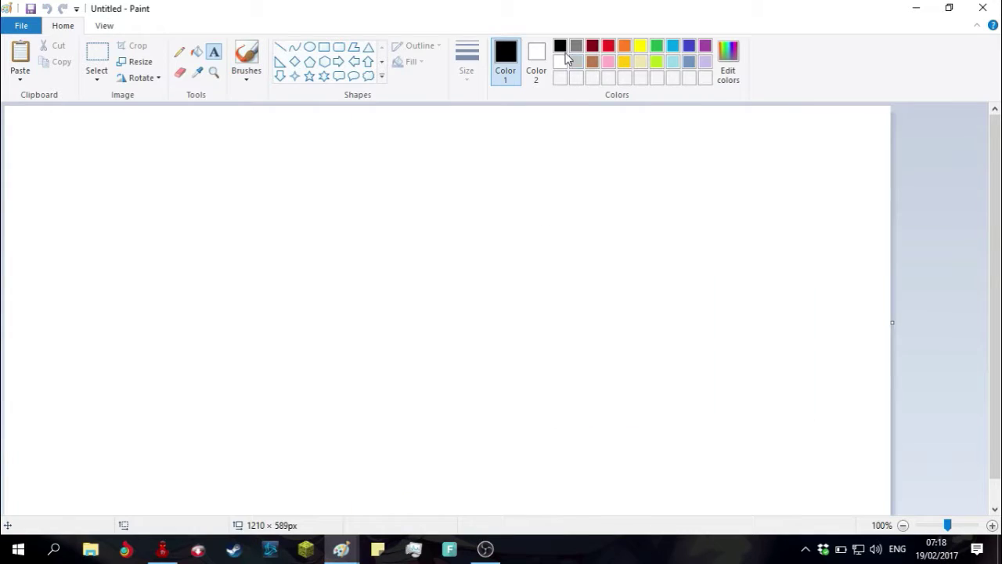
left_click(607, 49)
left_click_drag(257, 276, 343, 284)
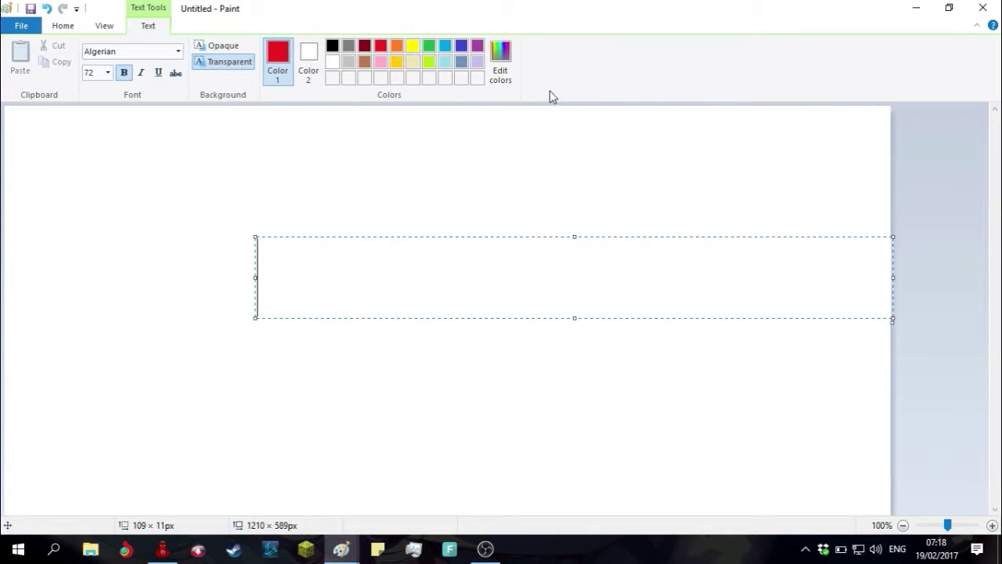
left_click(67, 30)
left_click(293, 119)
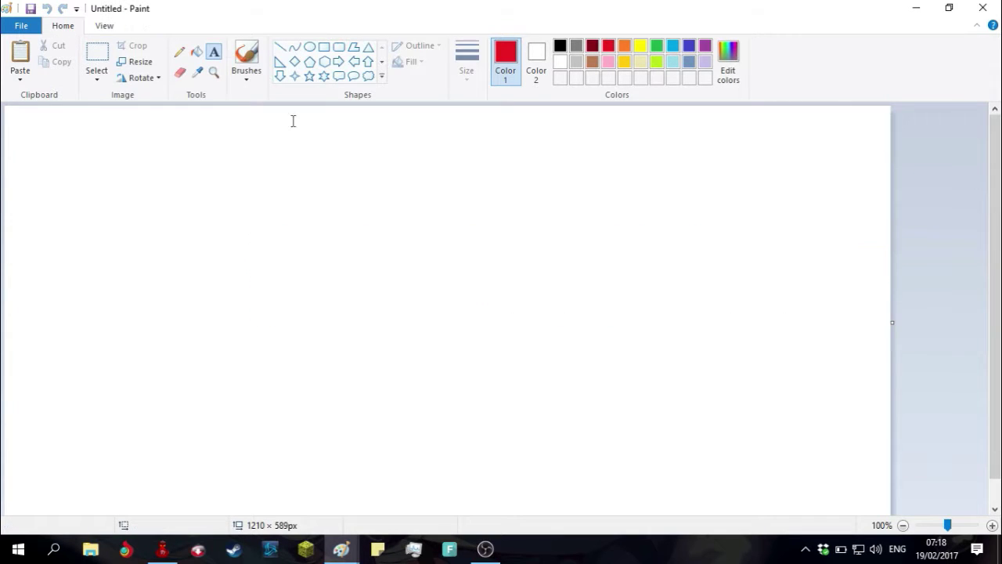
- Brush a round red head outline with a wide bob of hair arching around it in the middle of the canvas
left_click(255, 56)
mouse_move(277, 305)
left_mouse_down()
mouse_move(334, 299)
mouse_move(341, 246)
mouse_move(418, 220)
mouse_move(465, 350)
mouse_move(313, 345)
mouse_move(337, 295)
left_mouse_up()
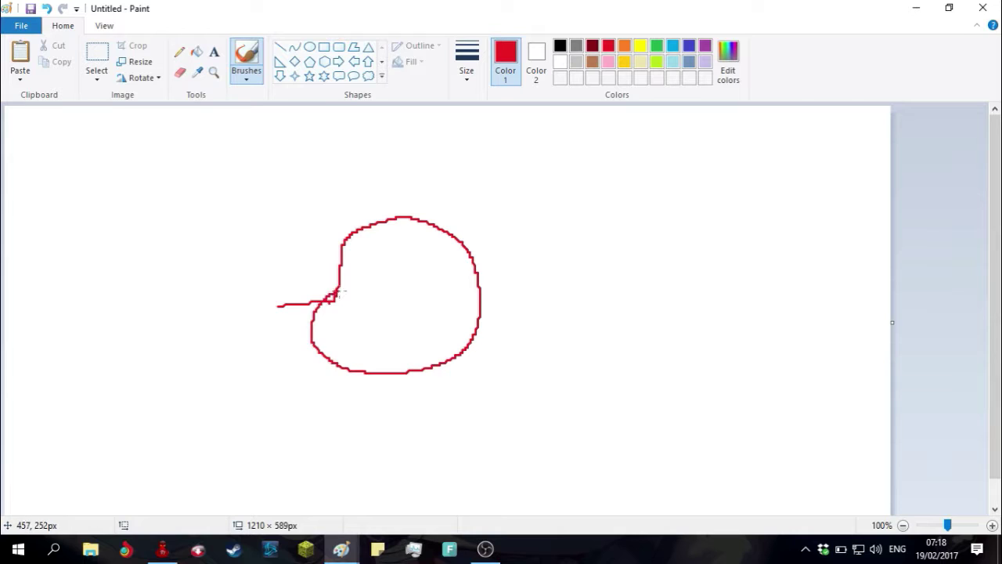
mouse_move(480, 295)
left_mouse_down()
mouse_move(562, 290)
mouse_move(357, 174)
mouse_move(272, 332)
left_mouse_up()
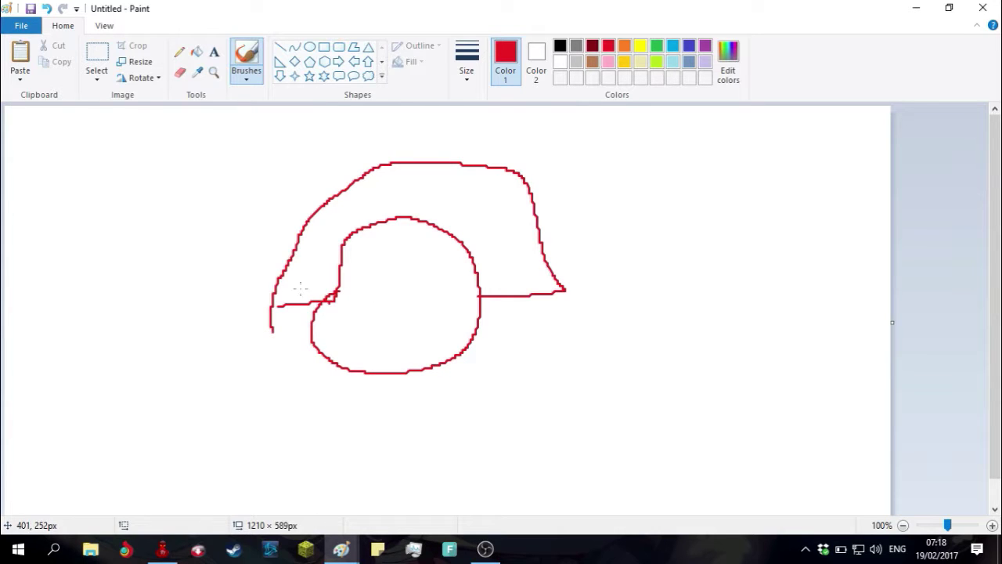
- Draw two small scribbled red eyes, slanted angry eyebrows and a wide grinning mouth on the face
left_click_drag(362, 272, 365, 280)
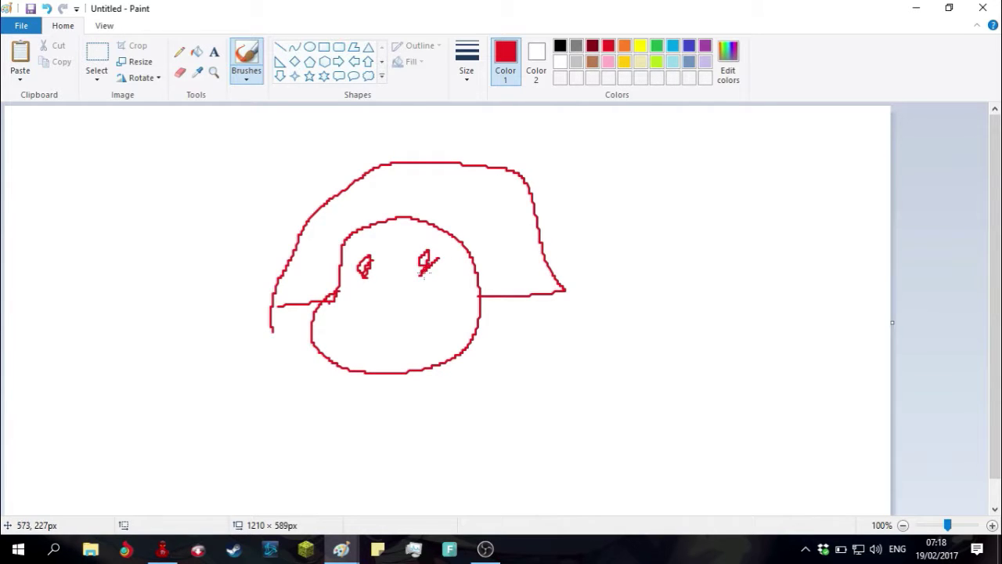
left_click_drag(420, 245, 395, 261)
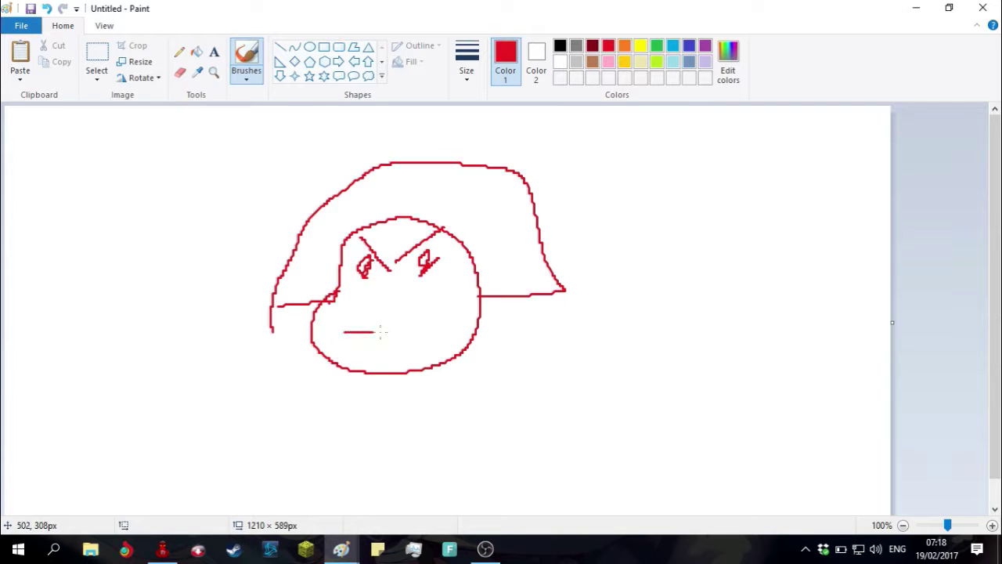
left_click_drag(382, 332, 455, 301)
left_click_drag(347, 331, 456, 304)
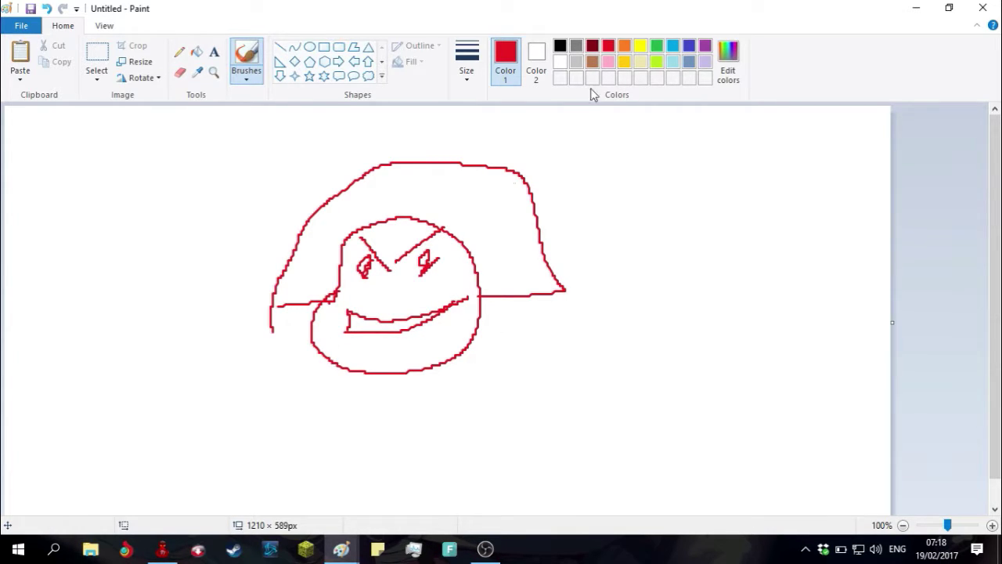
- Brush a brown short-sleeved top below the girl's head
left_click(593, 63)
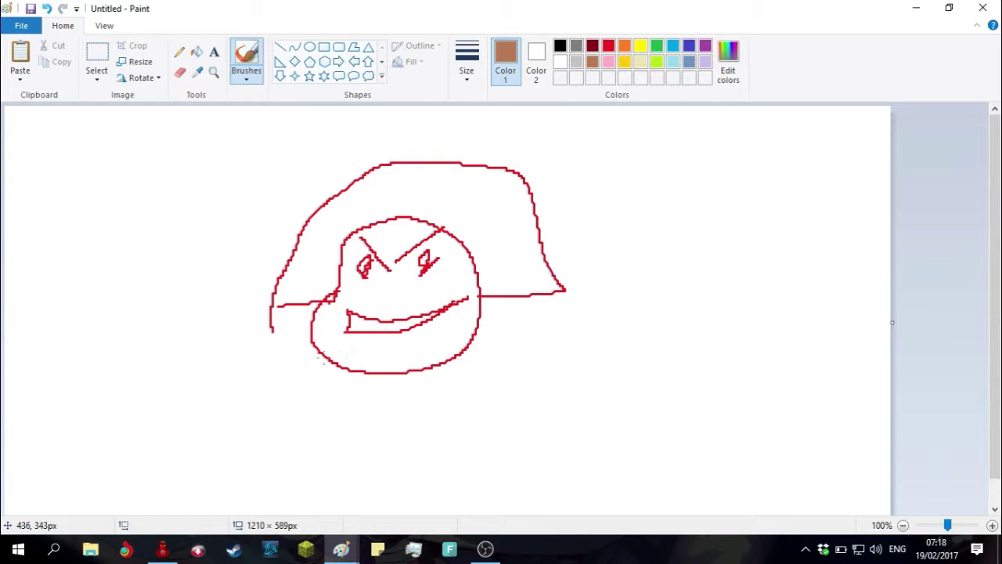
mouse_move(291, 384)
left_mouse_down()
mouse_move(330, 434)
mouse_move(373, 405)
mouse_move(345, 472)
mouse_move(462, 465)
mouse_move(472, 390)
mouse_move(517, 417)
mouse_move(542, 342)
mouse_move(475, 314)
left_mouse_up()
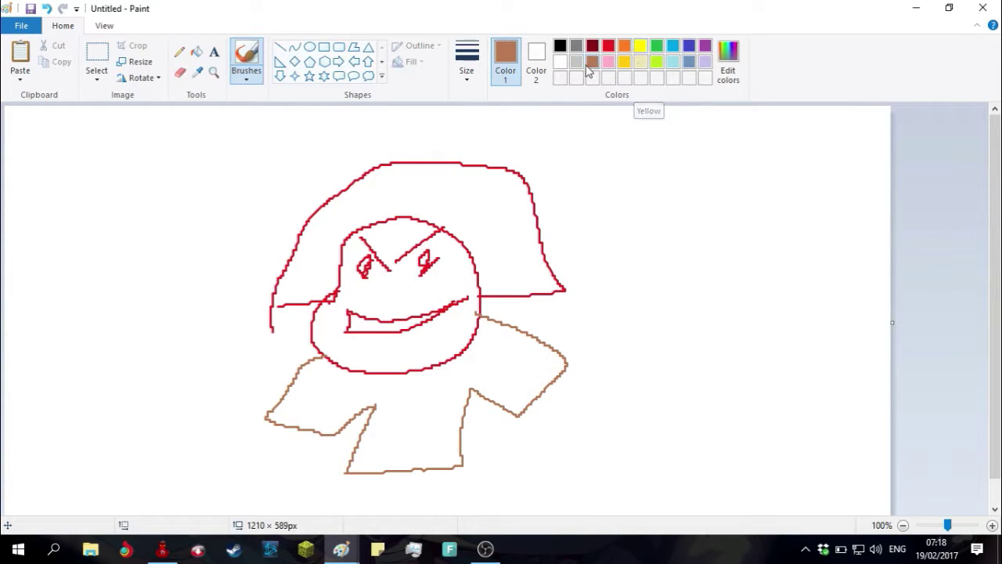
- Extend the canvas downwards to 1210 × 731 px
scroll(807, 454, "down", 1)
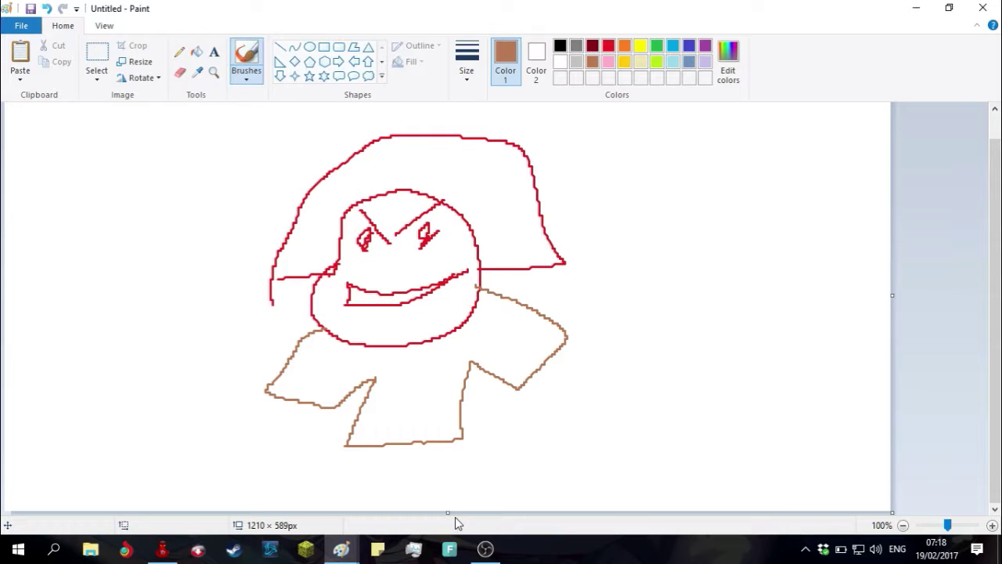
left_click_drag(447, 514, 448, 562)
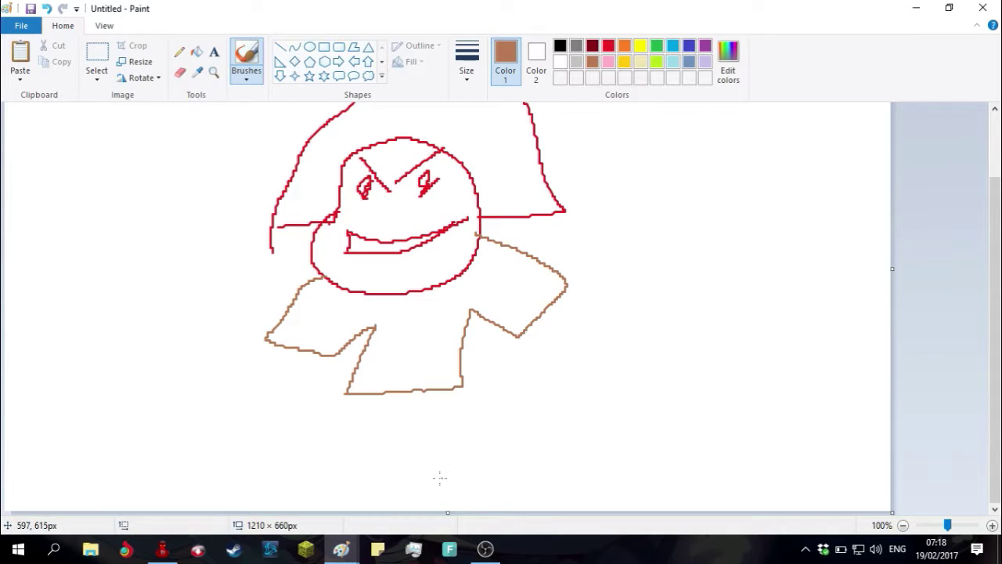
left_click_drag(449, 514, 448, 562)
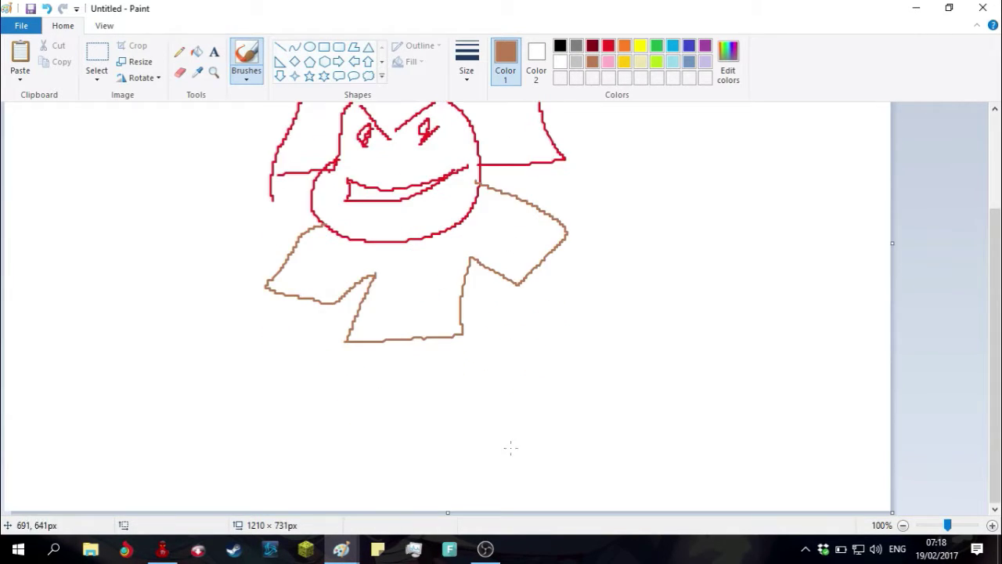
- Brush the girl's two arms with clawed hands and two legs with feet in black, extending from the brown top
left_click(560, 47)
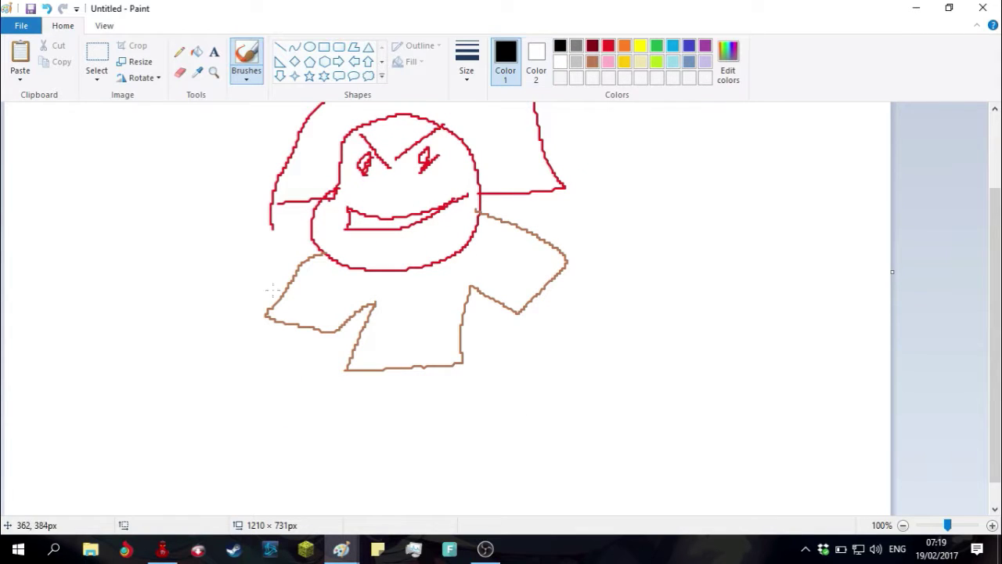
mouse_move(280, 319)
left_mouse_down()
mouse_move(201, 384)
mouse_move(145, 405)
mouse_move(198, 401)
mouse_move(231, 426)
mouse_move(261, 401)
mouse_move(255, 377)
mouse_move(317, 320)
left_mouse_up()
mouse_move(364, 372)
left_mouse_down()
mouse_move(332, 484)
mouse_move(387, 410)
mouse_move(426, 426)
mouse_move(394, 477)
mouse_move(468, 370)
left_mouse_up()
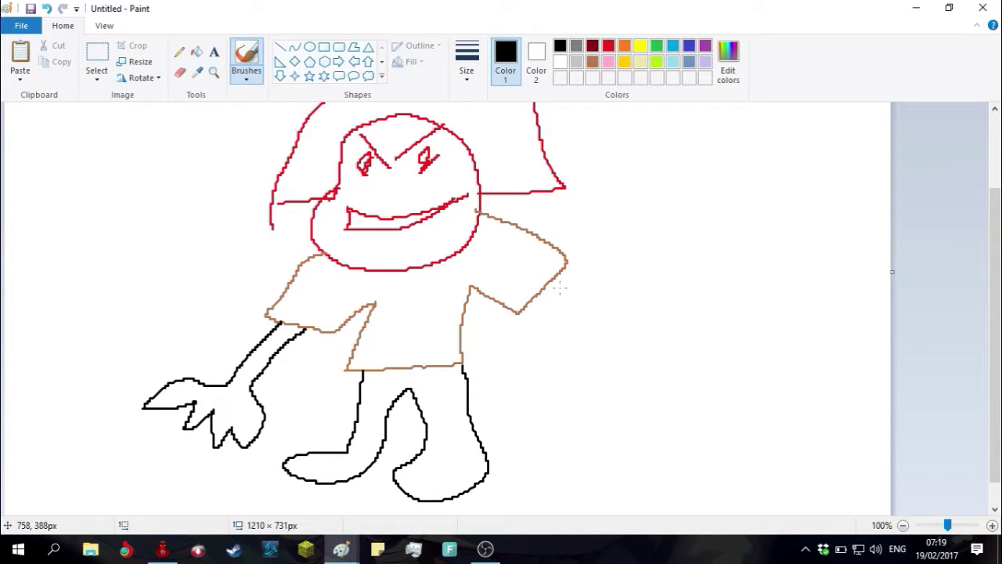
mouse_move(528, 303)
left_mouse_down()
mouse_move(583, 349)
mouse_move(586, 389)
mouse_move(632, 359)
mouse_move(577, 276)
left_mouse_up()
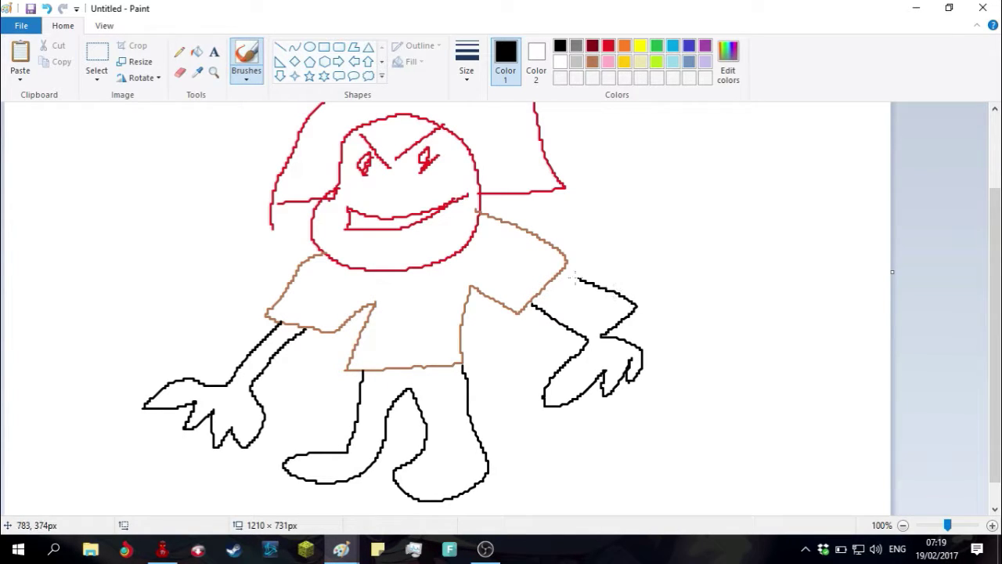
- Draw a brown bear head beside the girl with two round ears, scribbled eyes and a slanted mouth
left_click(592, 62)
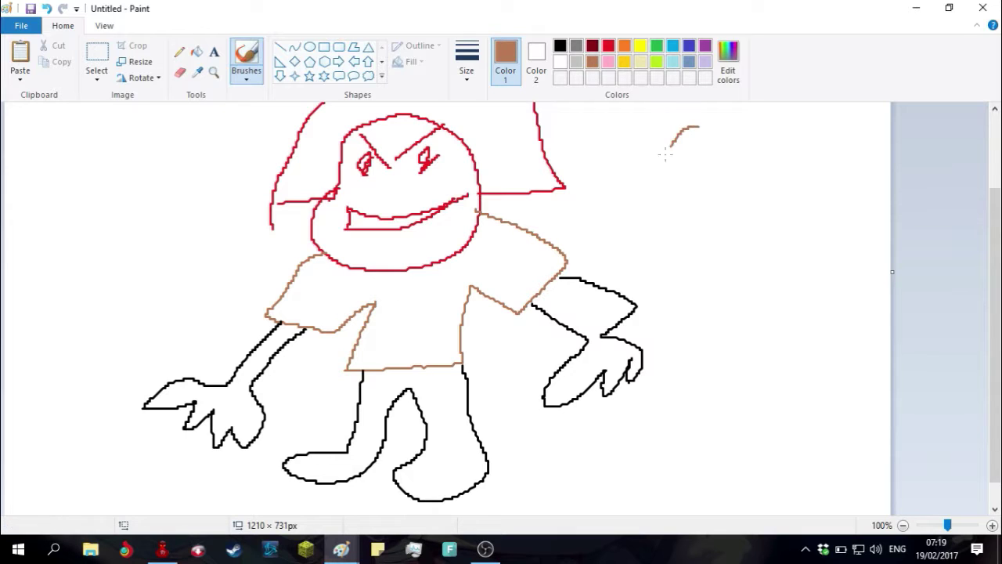
mouse_move(665, 155)
left_mouse_down()
mouse_move(746, 248)
mouse_move(788, 147)
mouse_move(712, 124)
left_mouse_up()
left_click_drag(621, 123, 675, 169)
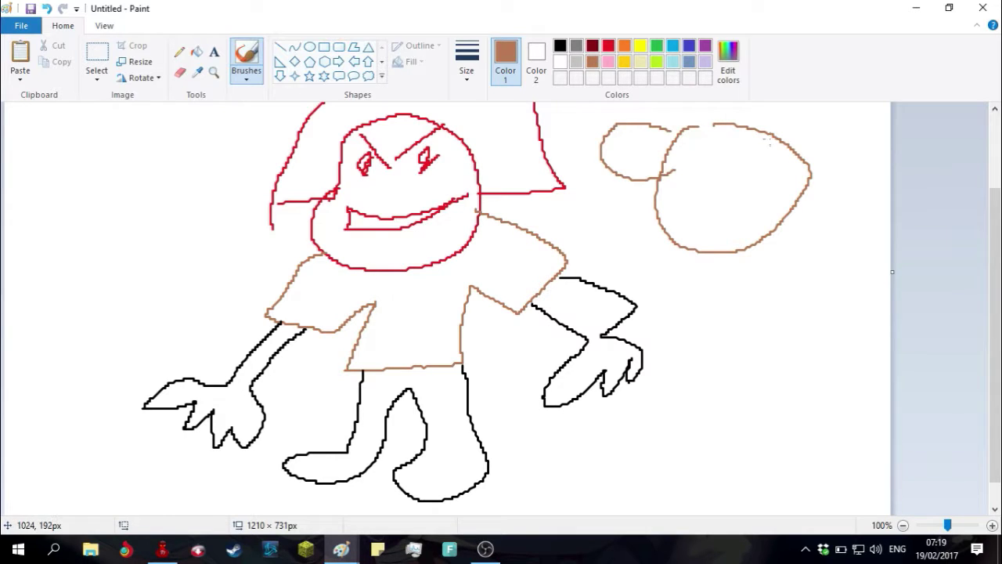
left_click_drag(771, 127, 771, 172)
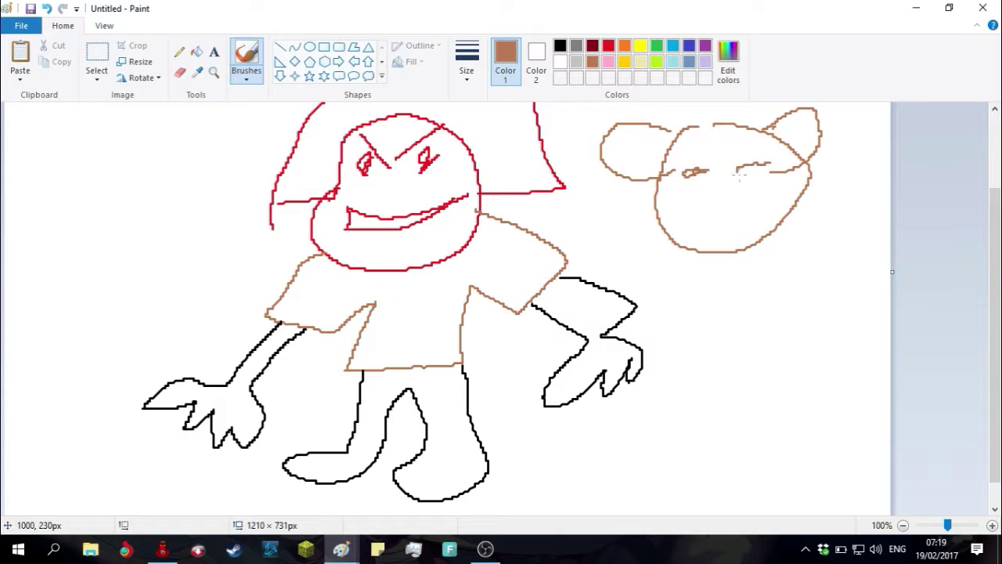
left_click_drag(700, 215, 772, 190)
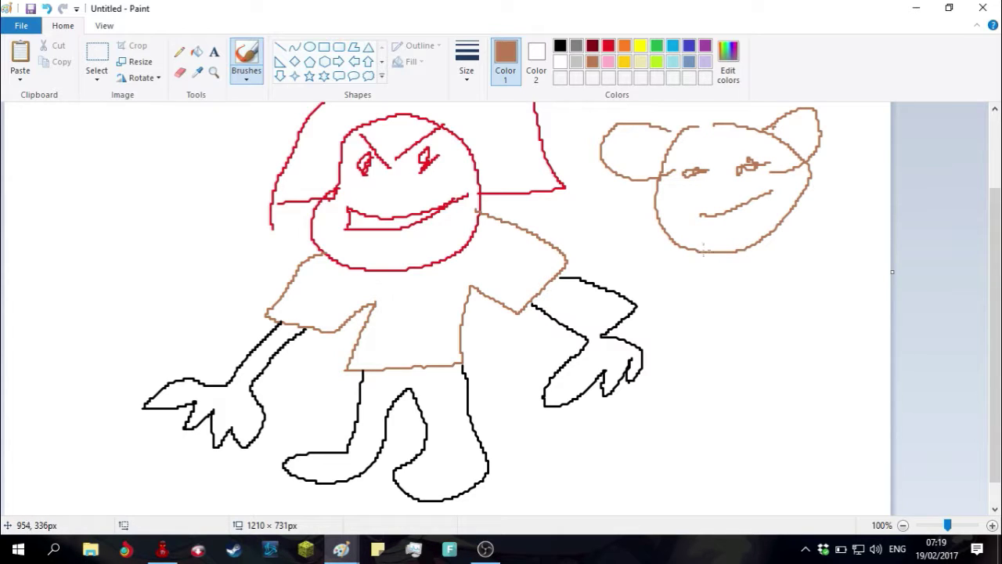
- Draw the bear's arms, body and legs in brown, with a line across the belly and one down the chest
left_click_drag(683, 258, 700, 282)
mouse_move(741, 260)
left_mouse_down()
mouse_move(722, 358)
mouse_move(764, 370)
mouse_move(753, 370)
mouse_move(688, 451)
mouse_move(720, 467)
mouse_move(790, 402)
mouse_move(785, 469)
mouse_move(867, 429)
mouse_move(812, 343)
mouse_move(866, 284)
mouse_move(825, 235)
mouse_move(893, 235)
left_mouse_up()
left_click_drag(889, 192, 803, 176)
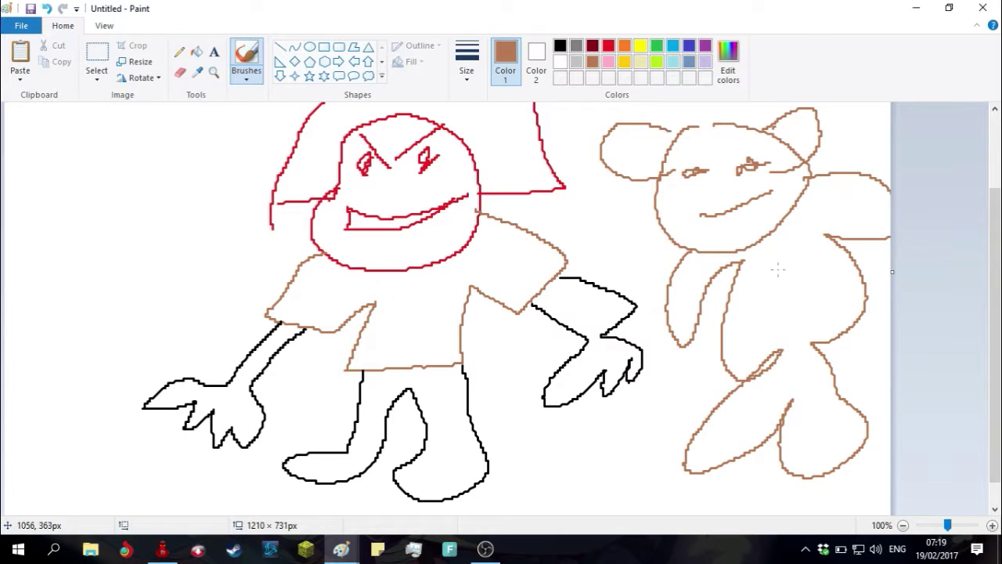
left_click_drag(720, 328, 875, 296)
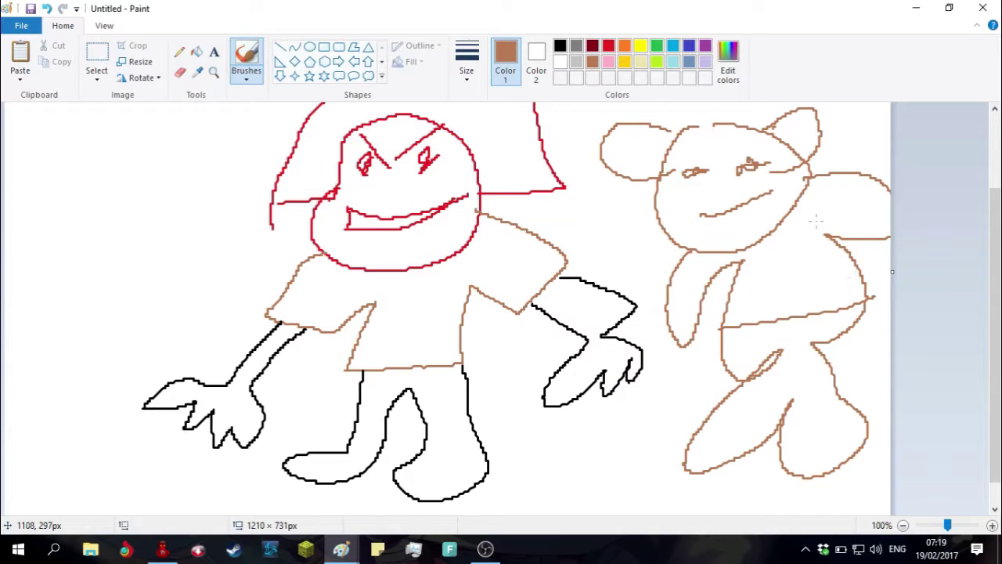
left_click_drag(778, 238, 780, 326)
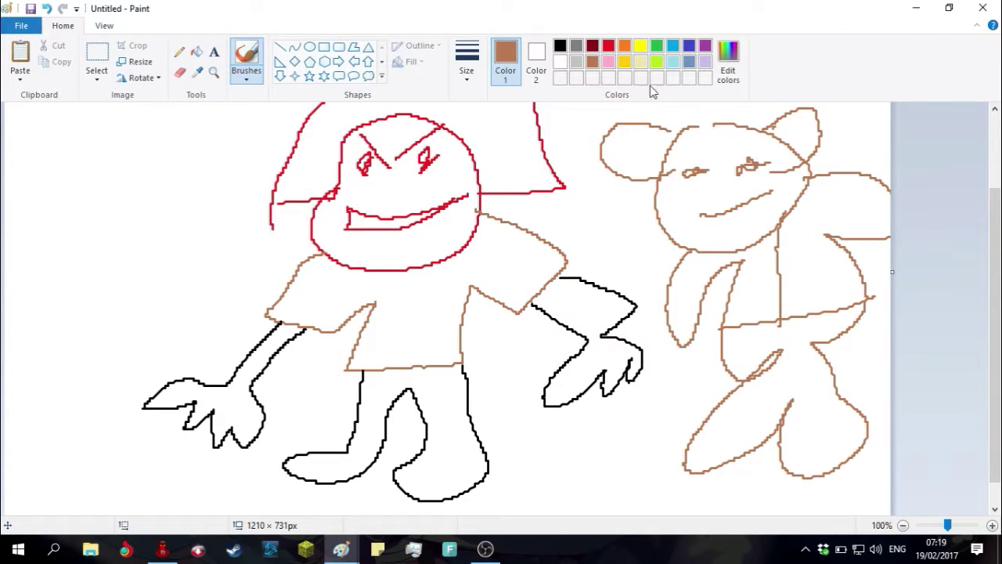
- Brush a jagged red outline around the bear and scribble a dense red fireball over the girl's outstretched hand
left_click(609, 46)
mouse_move(681, 237)
left_mouse_down()
mouse_move(632, 260)
mouse_move(615, 288)
mouse_move(658, 338)
mouse_move(719, 364)
mouse_move(639, 474)
mouse_move(776, 458)
mouse_move(813, 467)
mouse_move(908, 451)
mouse_move(877, 362)
mouse_move(843, 335)
mouse_move(860, 227)
mouse_move(905, 148)
mouse_move(839, 142)
mouse_move(758, 107)
mouse_move(660, 108)
mouse_move(654, 151)
mouse_move(613, 177)
mouse_move(615, 248)
mouse_move(689, 274)
mouse_move(645, 302)
mouse_move(656, 389)
mouse_move(709, 405)
mouse_move(686, 478)
left_mouse_up()
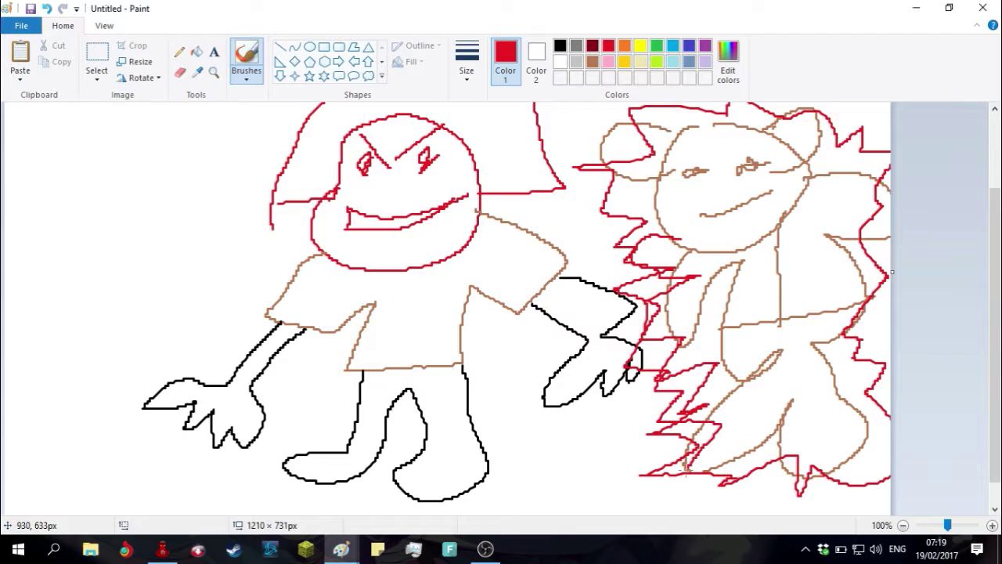
mouse_move(196, 345)
left_mouse_down()
mouse_move(149, 381)
mouse_move(204, 432)
mouse_move(139, 371)
mouse_move(193, 250)
mouse_move(145, 391)
mouse_move(227, 349)
mouse_move(99, 319)
mouse_move(181, 440)
left_mouse_up()
left_click_drag(181, 439, 92, 384)
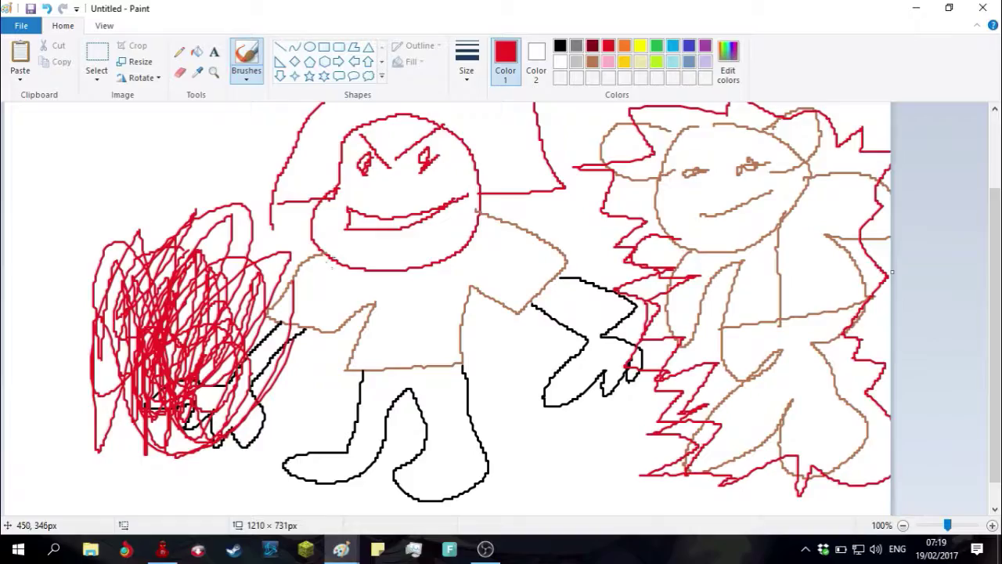
- Brush a red flame above the fireball, with a smaller flame and a scribbled core inside it
scroll(406, 358, "up", 3)
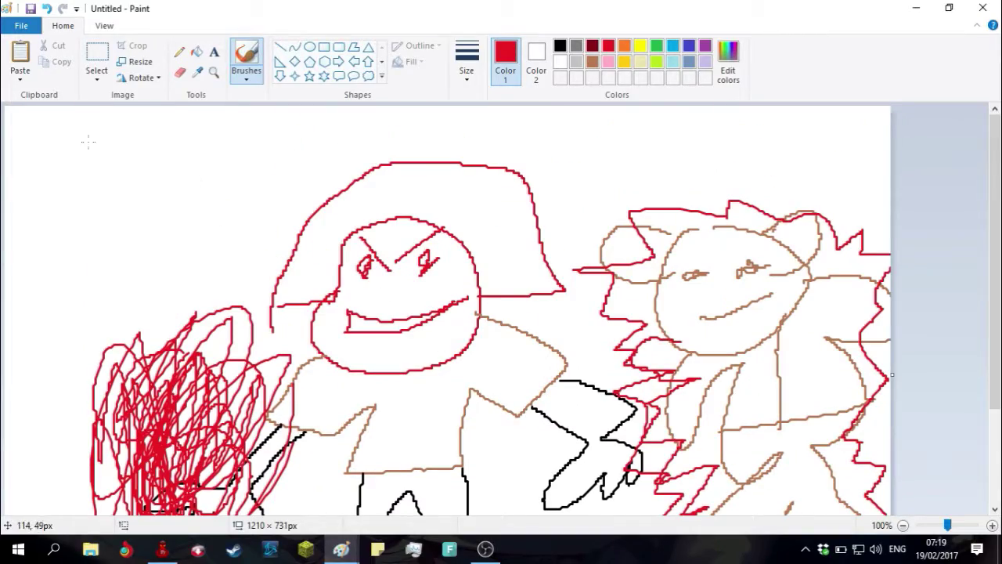
mouse_move(131, 149)
left_mouse_down()
mouse_move(112, 185)
mouse_move(91, 151)
mouse_move(70, 236)
mouse_move(221, 236)
mouse_move(235, 183)
mouse_move(181, 188)
mouse_move(156, 135)
left_mouse_up()
mouse_move(139, 241)
left_mouse_down()
mouse_move(166, 259)
mouse_move(145, 253)
mouse_move(171, 201)
mouse_move(152, 223)
mouse_move(195, 217)
mouse_move(166, 217)
left_mouse_up()
- Scribble looping red flame lines across the bear's face, body and legs
scroll(723, 337, "down", 3)
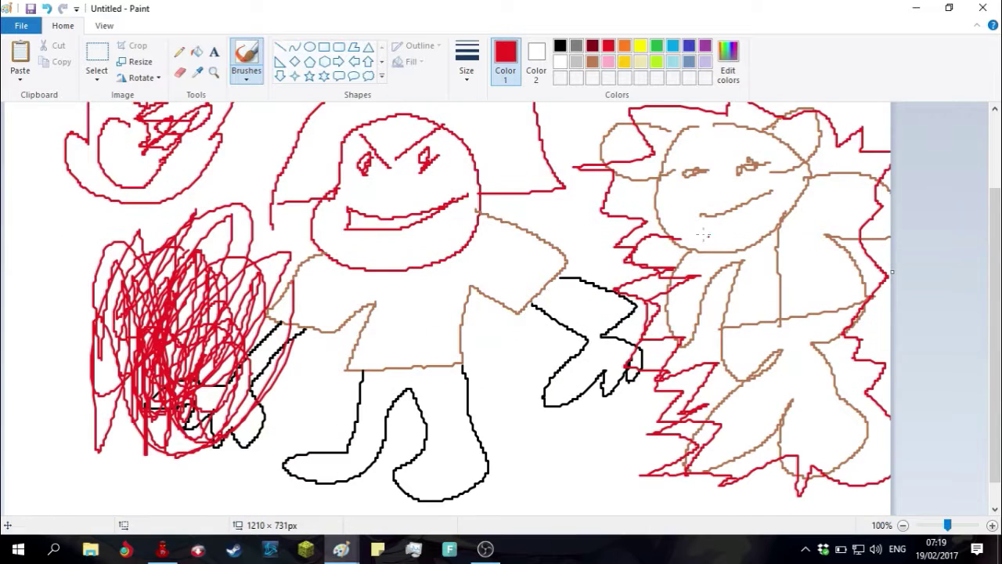
mouse_move(721, 249)
left_mouse_down()
mouse_move(779, 257)
mouse_move(778, 332)
mouse_move(708, 393)
mouse_move(734, 477)
mouse_move(786, 276)
mouse_move(749, 178)
left_mouse_up()
mouse_move(618, 145)
left_mouse_down()
mouse_move(747, 227)
mouse_move(646, 180)
left_mouse_up()
- Start a new blank picture, discarding the drawing of the girl and burning bear
left_click(22, 26)
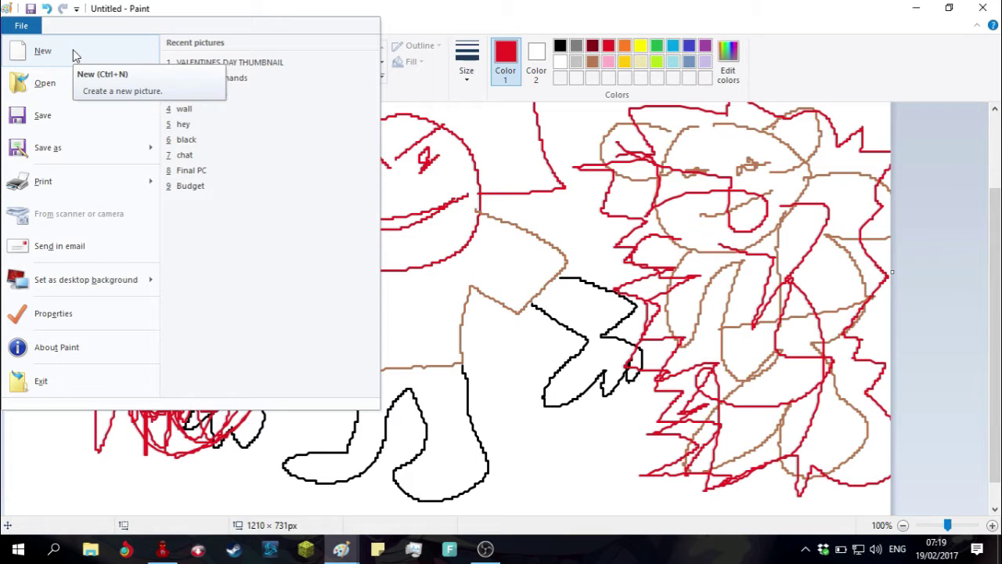
left_click(73, 50)
left_click(525, 274)
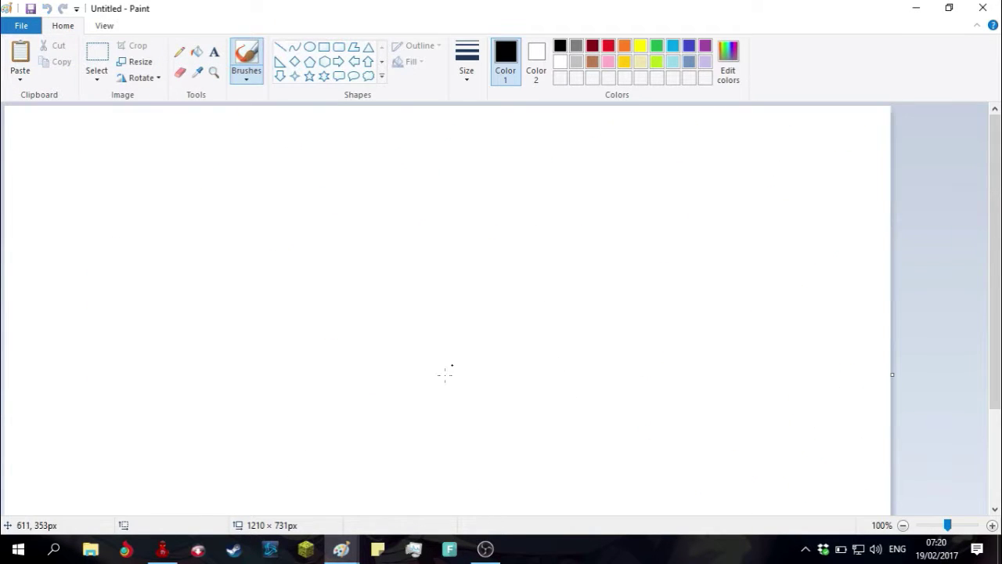
- Scribble in black over Annie's portrait, the seventh in the sheet's first row, and return to the blank canvas
mouse_move(341, 548)
left_click(287, 505)
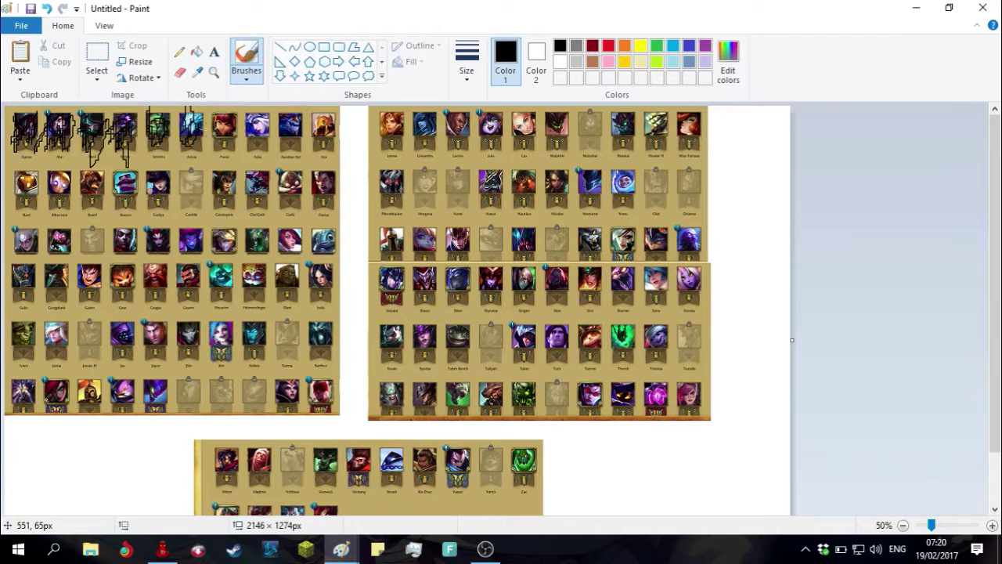
left_click_drag(233, 109, 249, 119)
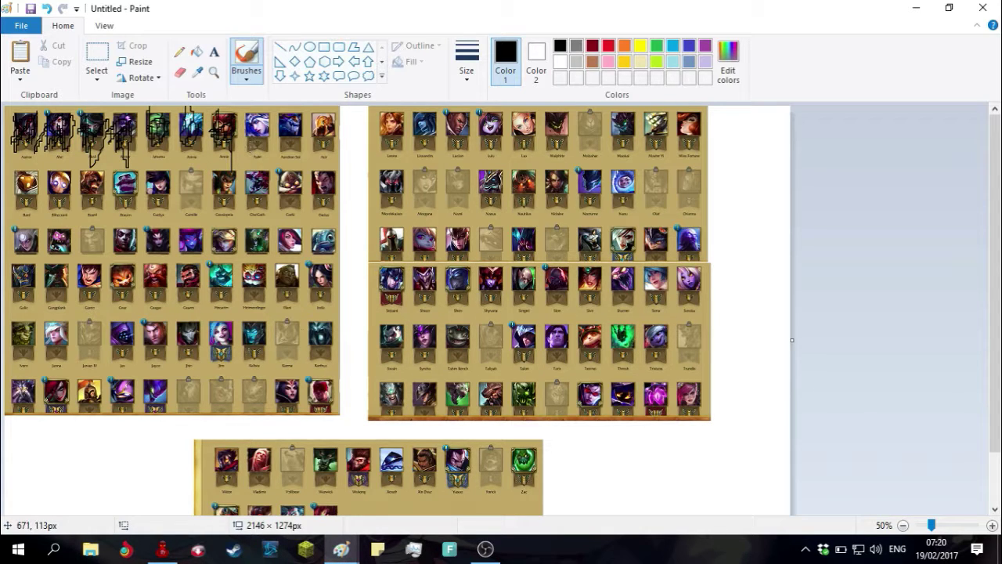
mouse_move(345, 552)
left_click(381, 476)
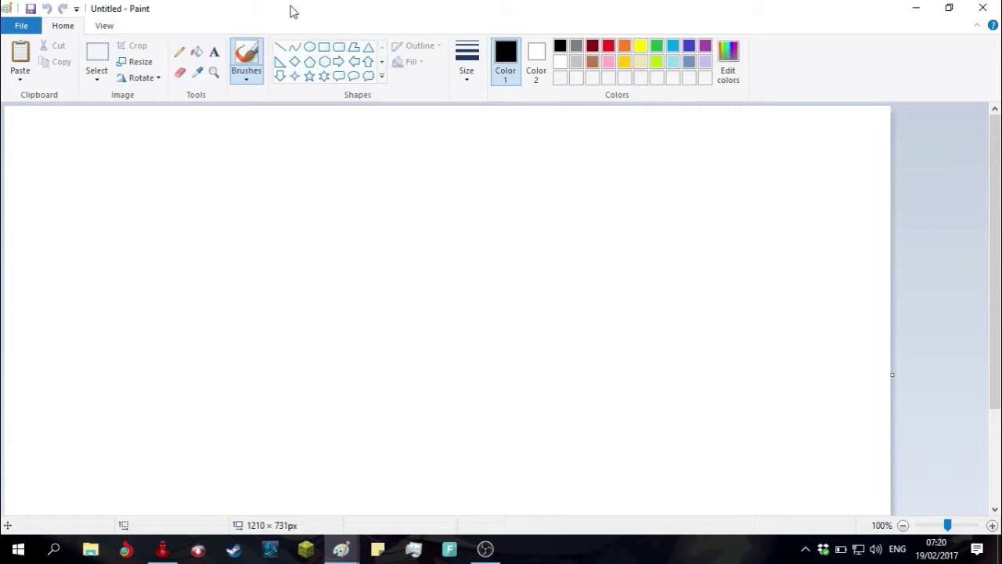
- Draw two touching turquoise circles about 67 × 71 px each, with a rectangle about 85 × 144 px below them as the torso
left_click(673, 47)
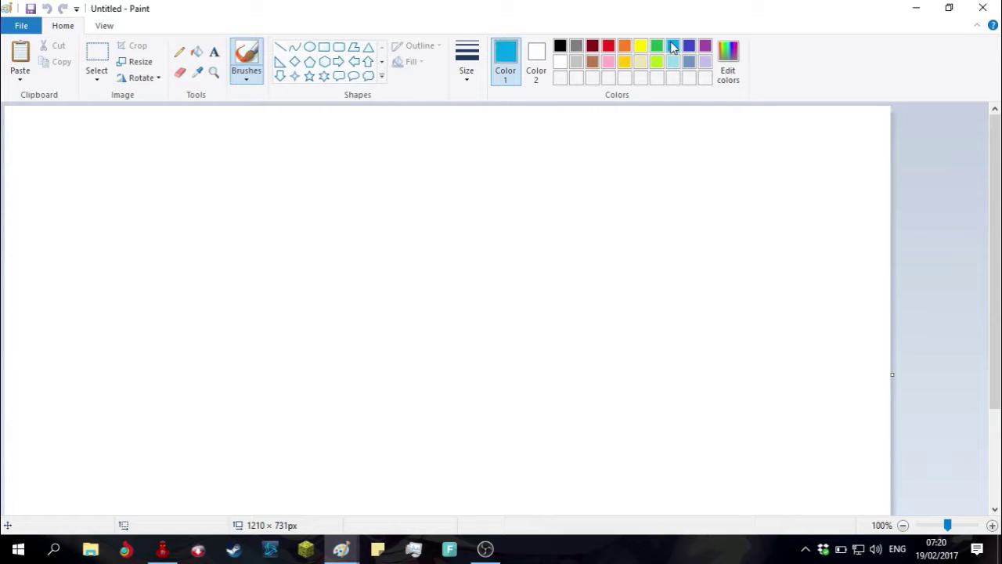
left_click(309, 46)
left_click_drag(286, 288, 336, 235)
left_click_drag(332, 288, 381, 235)
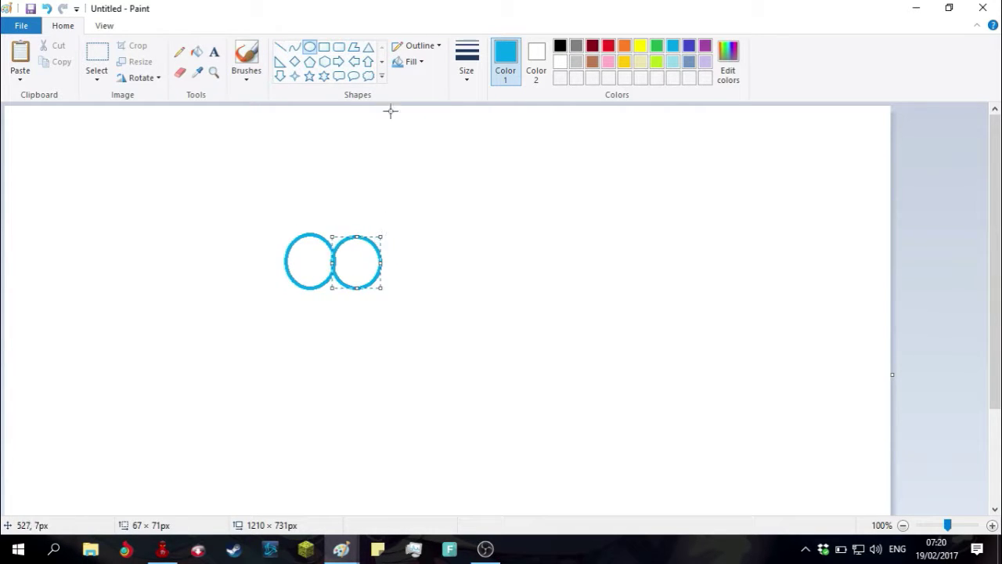
left_click(323, 46)
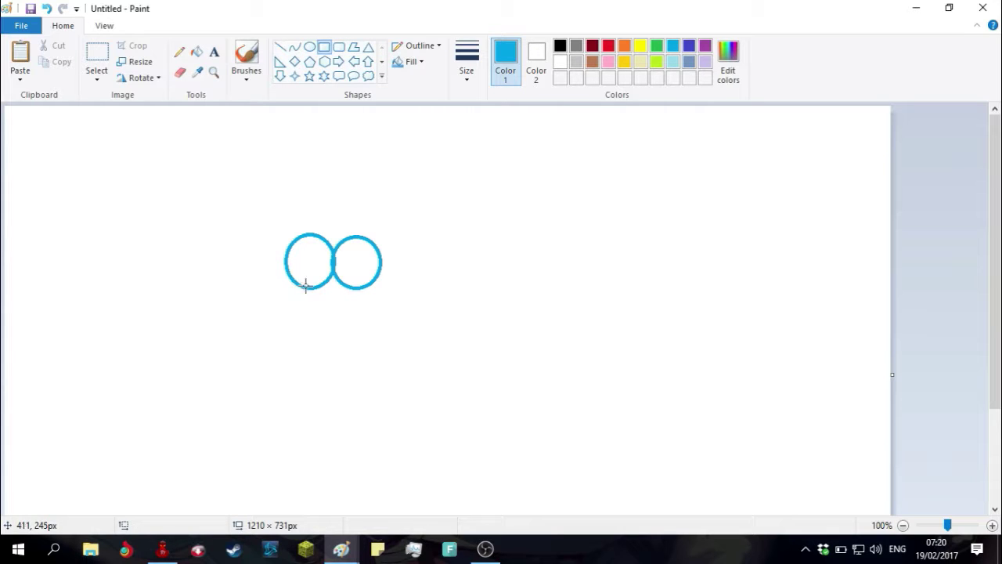
left_click_drag(297, 286, 361, 391)
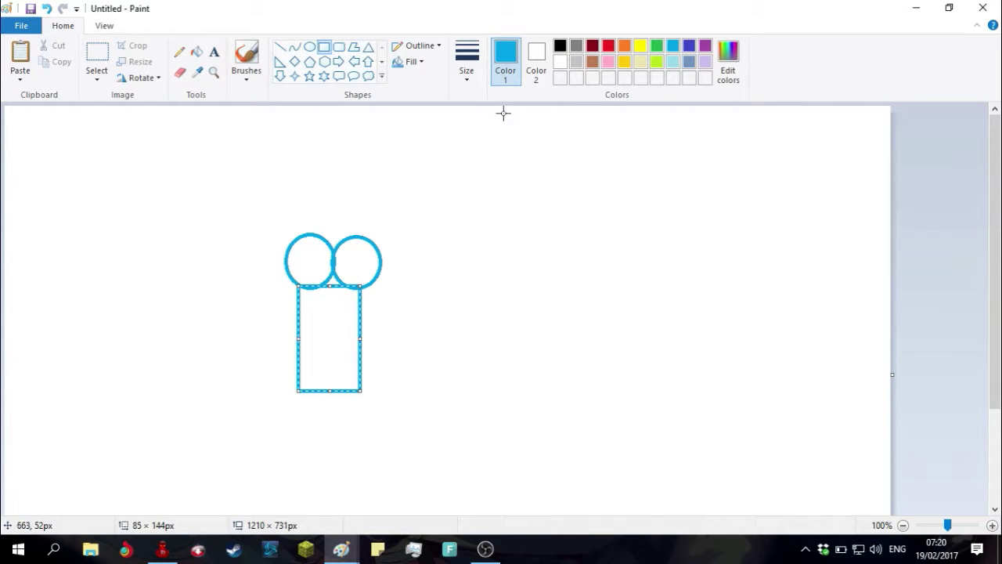
- Brush turquoise legs below the rectangle, an arm with a hand on each side of the circles, and a neck above
left_click(249, 50)
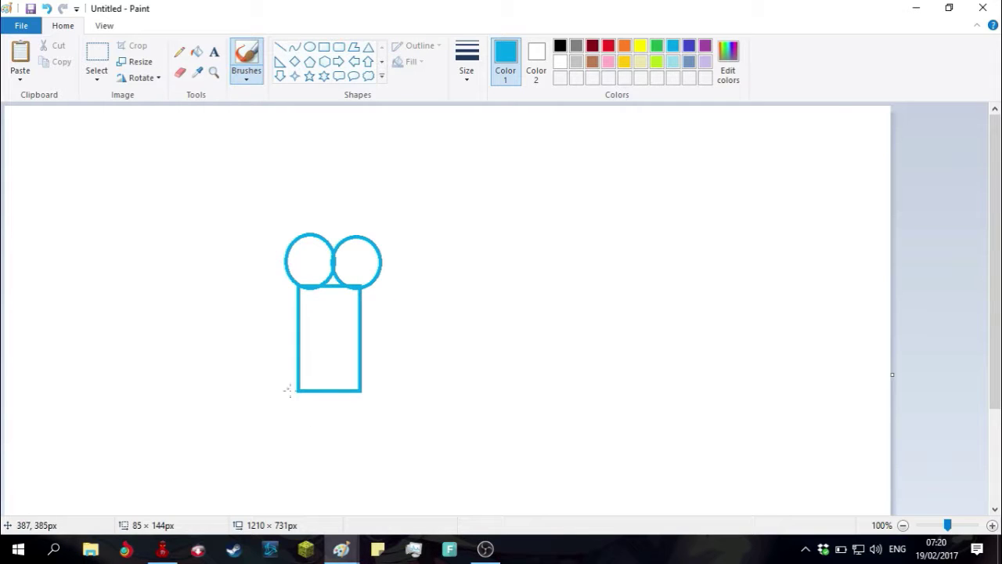
mouse_move(298, 397)
left_mouse_down()
mouse_move(217, 470)
mouse_move(244, 492)
mouse_move(317, 484)
mouse_move(369, 413)
left_mouse_up()
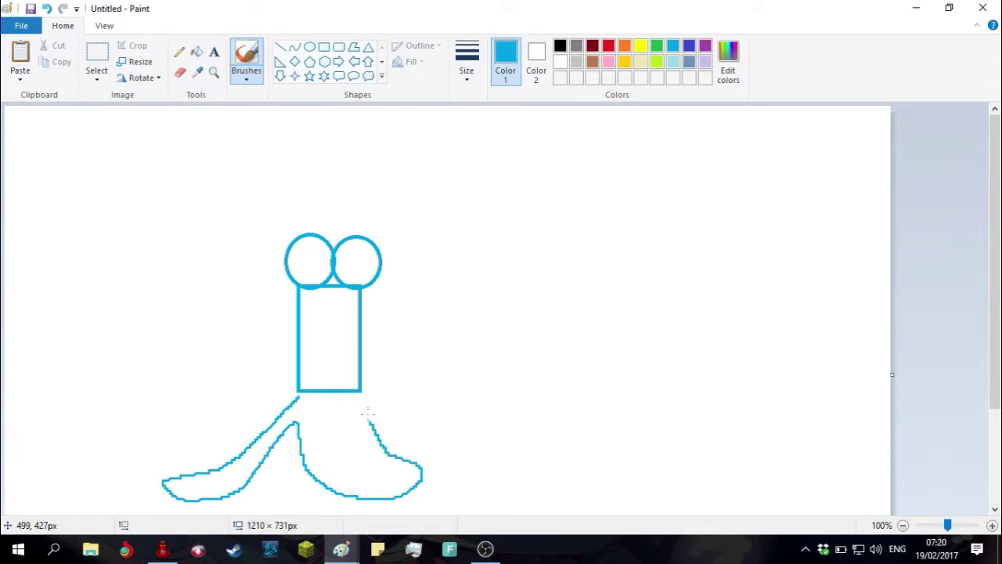
mouse_move(300, 424)
left_mouse_down()
mouse_move(354, 474)
mouse_move(476, 456)
mouse_move(411, 452)
left_mouse_up()
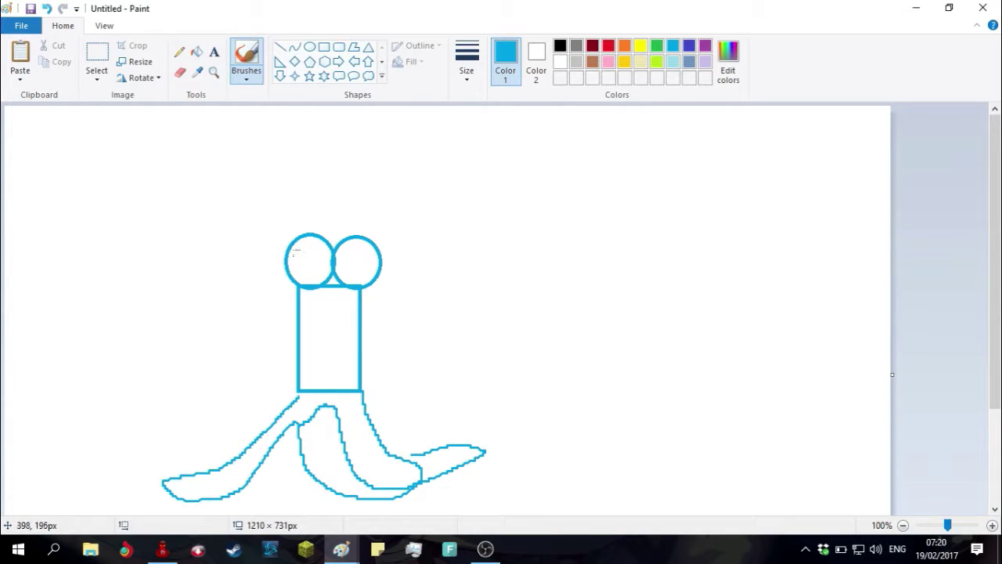
left_click_drag(293, 252, 232, 289)
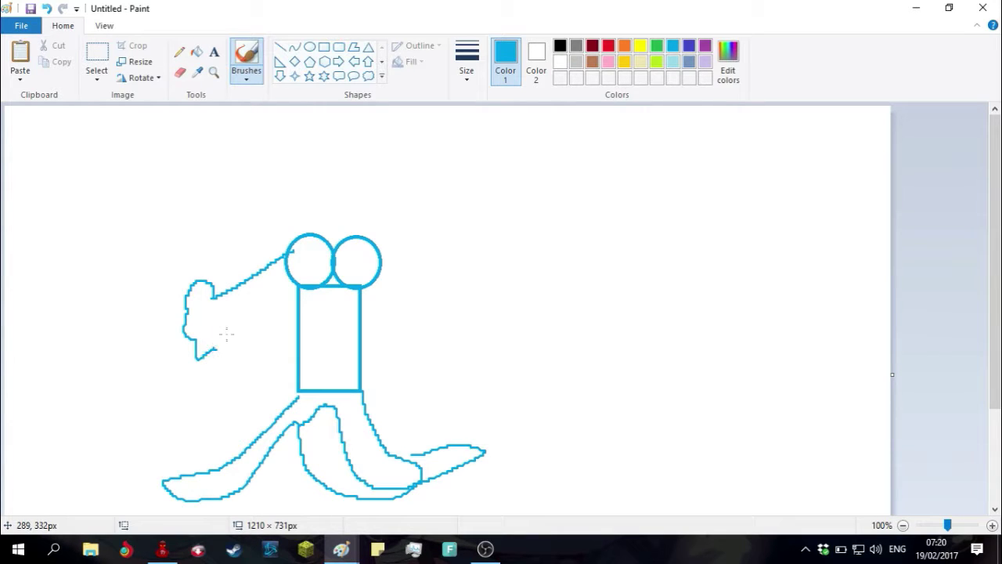
left_click_drag(226, 335, 294, 268)
mouse_move(389, 276)
left_mouse_down()
mouse_move(474, 336)
mouse_move(498, 304)
mouse_move(441, 250)
mouse_move(384, 252)
left_mouse_up()
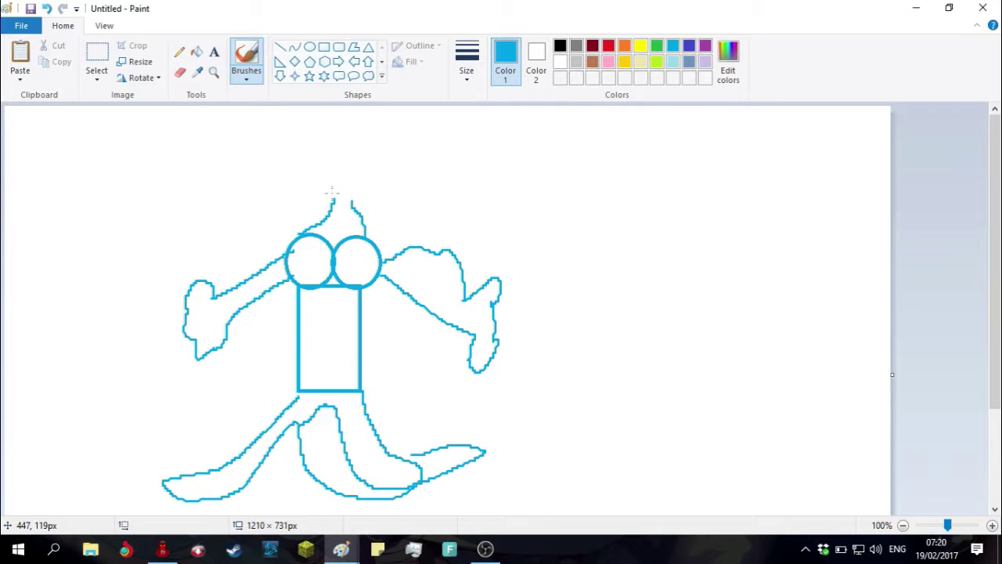
- Brush the figure's head above the neck, long hair down both sides, and a face with two eyes and a smile
mouse_move(332, 200)
left_mouse_down()
mouse_move(308, 174)
mouse_move(318, 136)
mouse_move(339, 117)
mouse_move(364, 119)
mouse_move(374, 149)
mouse_move(358, 199)
left_mouse_up()
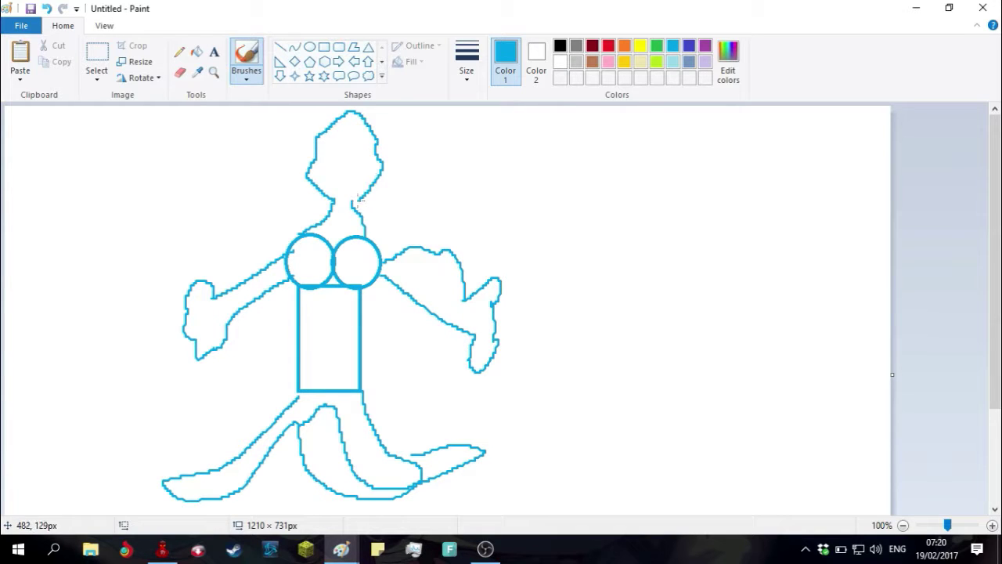
mouse_move(334, 105)
left_mouse_down()
mouse_move(288, 148)
mouse_move(252, 232)
mouse_move(322, 199)
mouse_move(396, 209)
mouse_move(435, 171)
mouse_move(384, 106)
left_mouse_up()
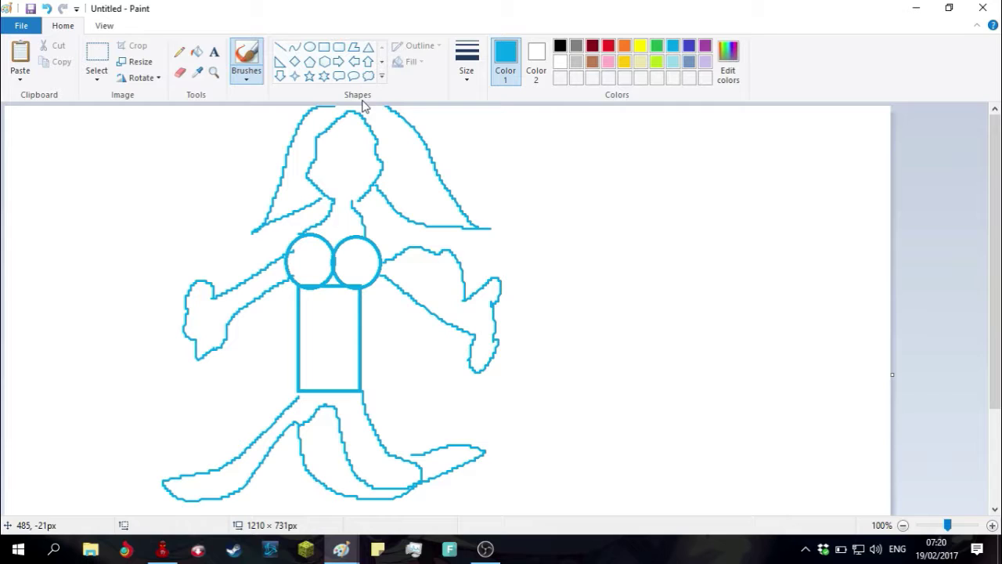
left_click(343, 151)
- Brush a large bow with its string across the figure and a big arrow pointing away from it
mouse_move(216, 317)
left_mouse_down()
mouse_move(371, 308)
mouse_move(246, 289)
left_mouse_up()
mouse_move(417, 174)
left_mouse_down()
mouse_move(475, 306)
mouse_move(395, 443)
mouse_move(413, 163)
mouse_move(477, 317)
left_mouse_up()
mouse_move(415, 182)
left_mouse_down()
mouse_move(135, 299)
mouse_move(192, 298)
mouse_move(168, 298)
mouse_move(440, 440)
left_mouse_up()
mouse_move(587, 288)
left_mouse_down()
mouse_move(712, 297)
mouse_move(706, 241)
mouse_move(771, 312)
mouse_move(691, 392)
mouse_move(698, 341)
mouse_move(558, 319)
mouse_move(516, 328)
mouse_move(553, 291)
mouse_move(544, 229)
mouse_move(603, 282)
left_mouse_up()
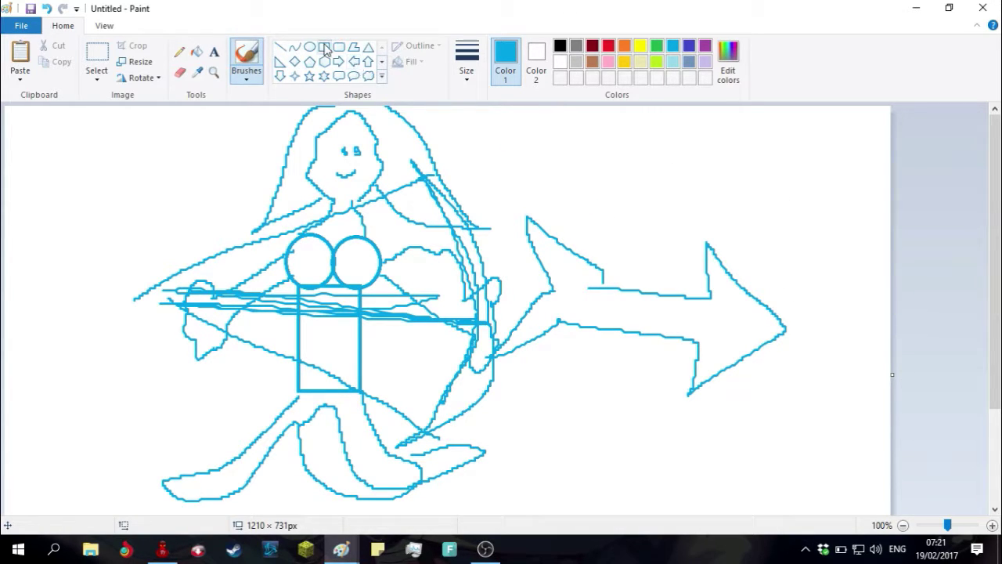
- Fill the background around the archer with light turquoise
left_click(197, 51)
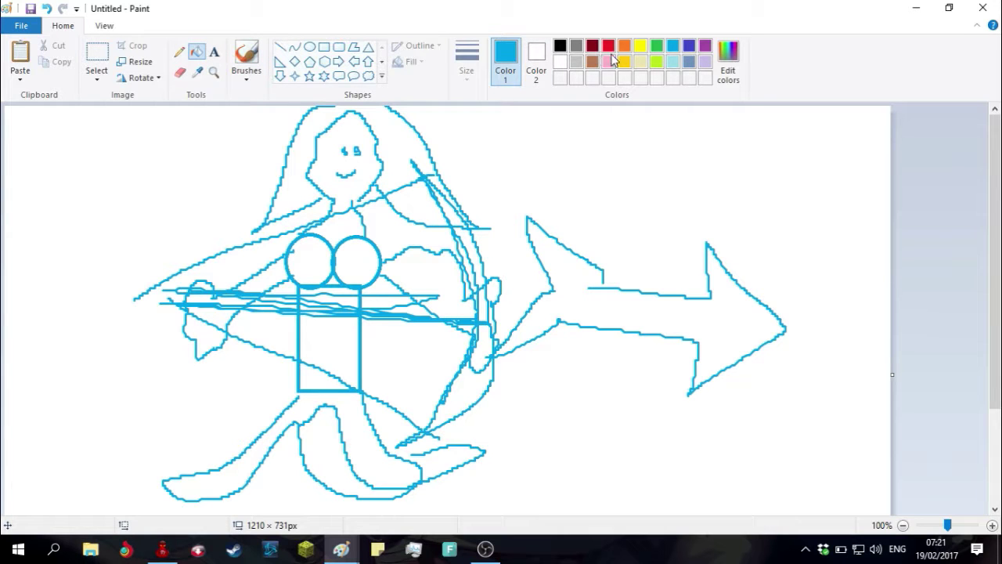
left_click(673, 62)
left_click(635, 192)
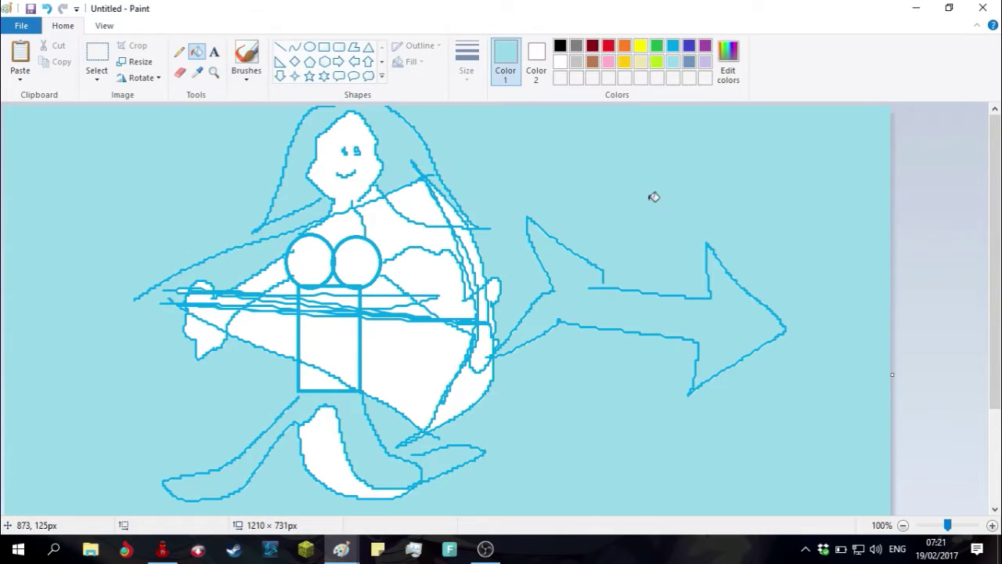
left_click(422, 279)
left_click(395, 361)
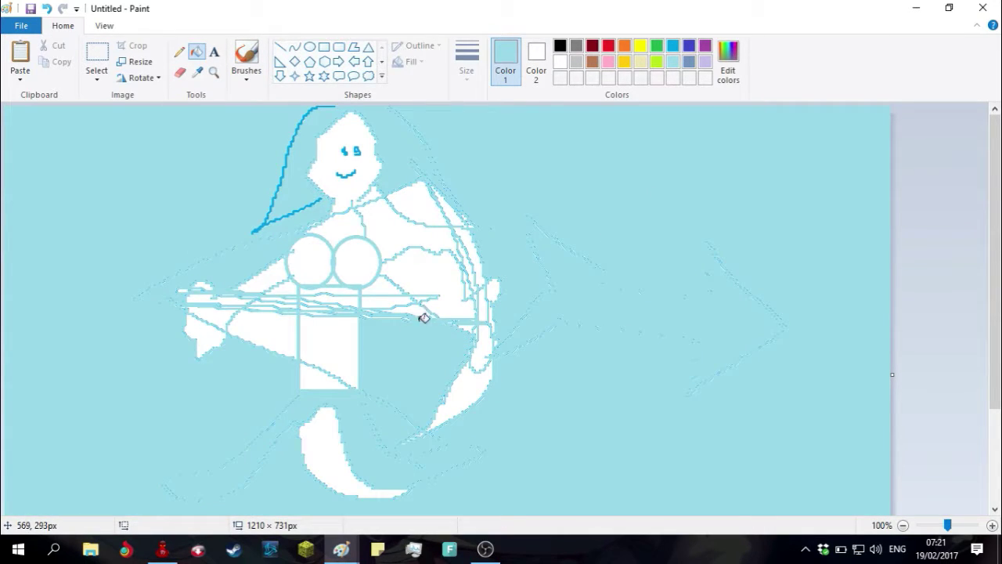
key("ctrl+z")
key("ctrl+z")
- Fill the areas beside the arm and torso, most of the torso, both circles, the neck, the shoulder area and the face with light turquoise
left_click(431, 287)
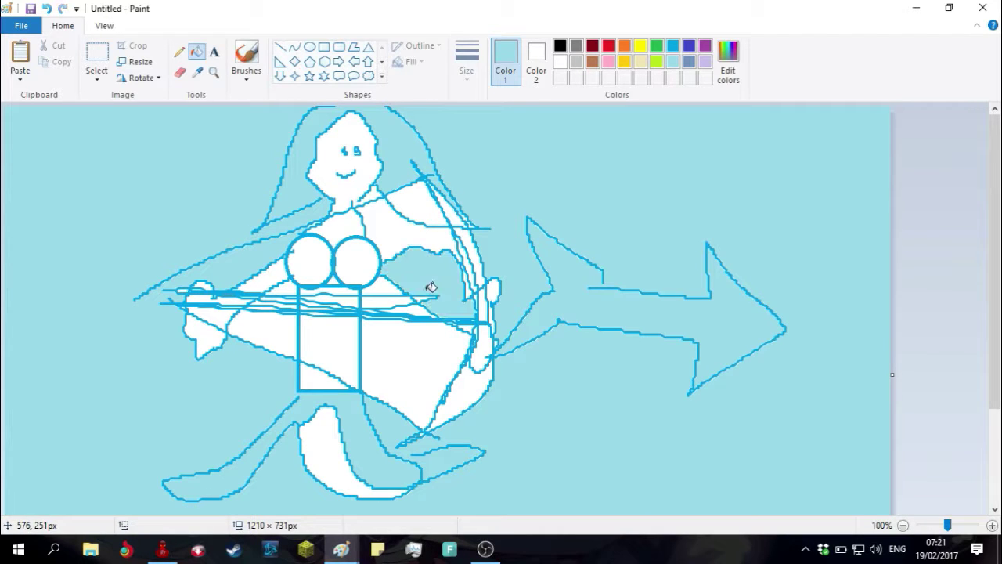
left_click(415, 338)
left_click(324, 336)
left_click(283, 331)
left_click(327, 250)
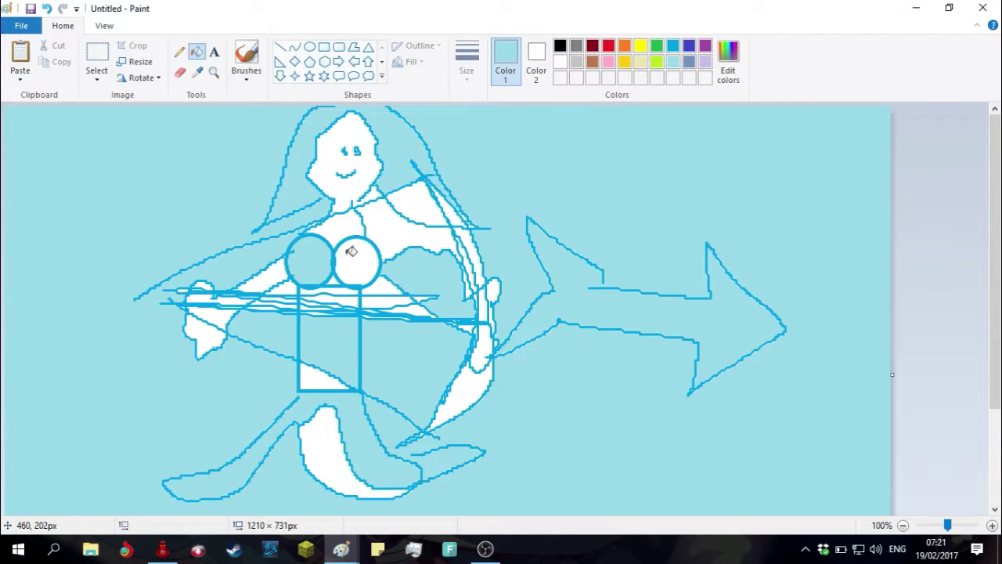
left_click(350, 252)
left_click(338, 219)
left_click(419, 205)
left_click(399, 225)
left_click(334, 169)
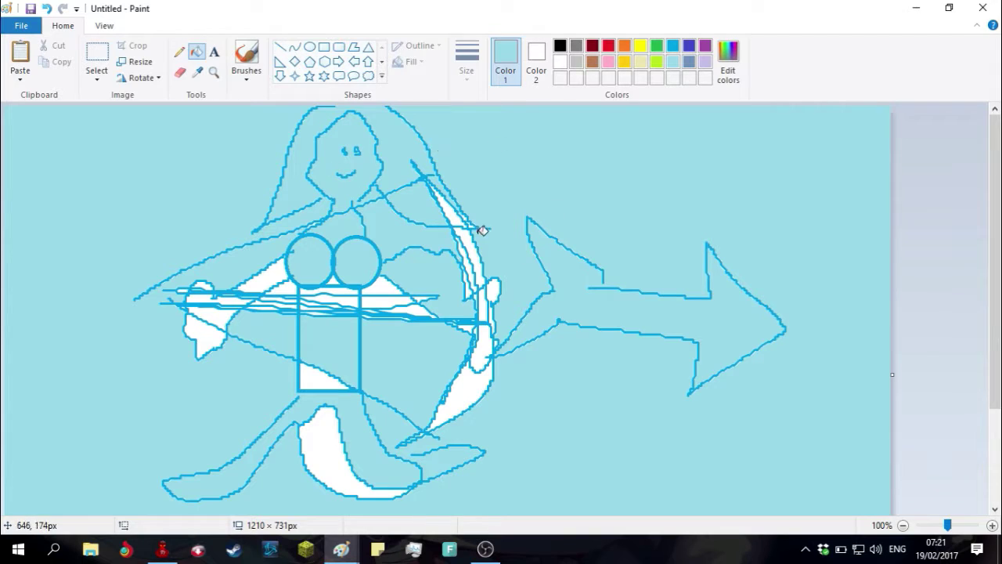
- Fill the torso's lower corner, the white leg, the hand, the arms and the lower part of the bow with light turquoise
left_click(319, 380)
left_click(343, 454)
left_click(205, 337)
left_click(220, 318)
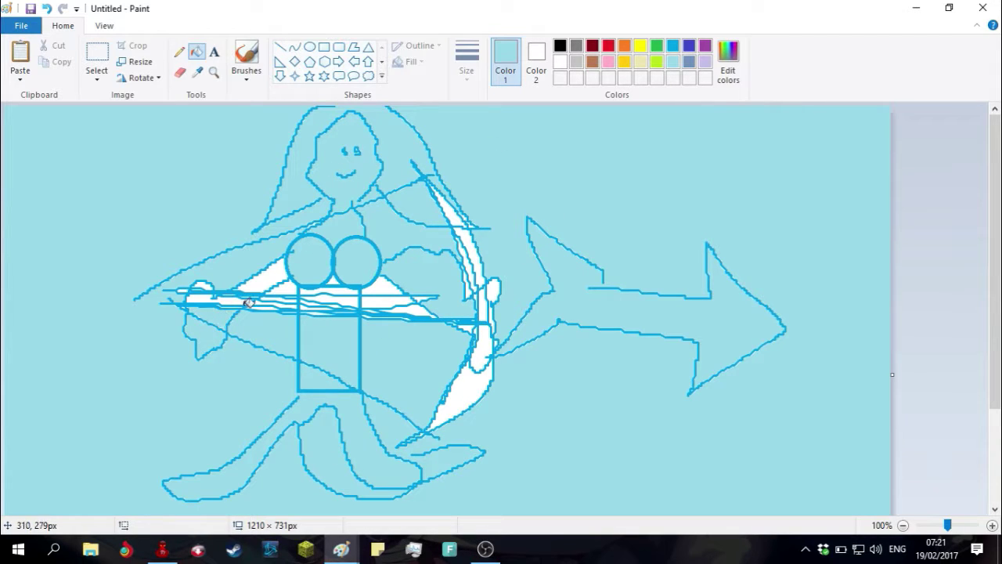
left_click(267, 278)
left_click(378, 297)
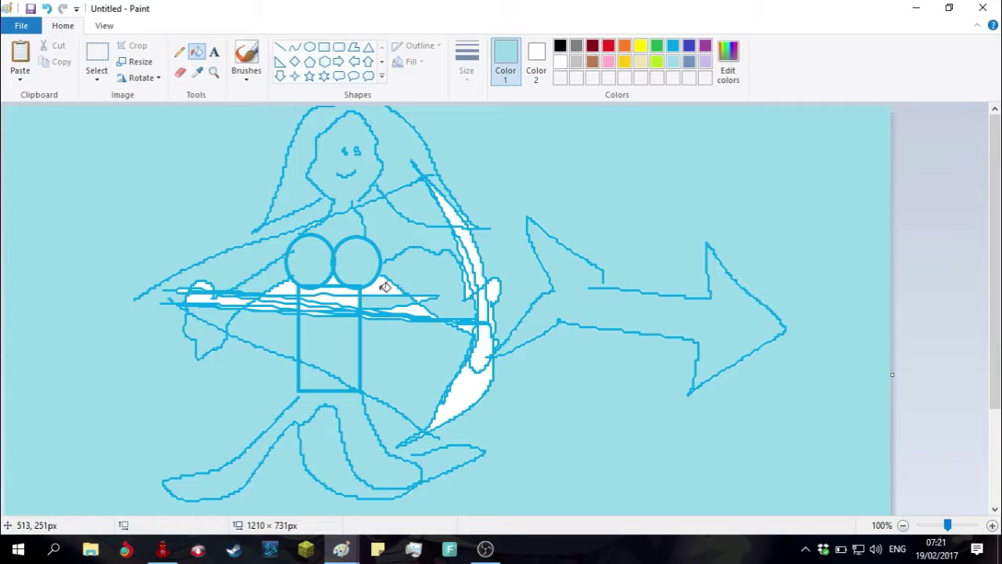
left_click(379, 291)
left_click(485, 390)
left_click(486, 349)
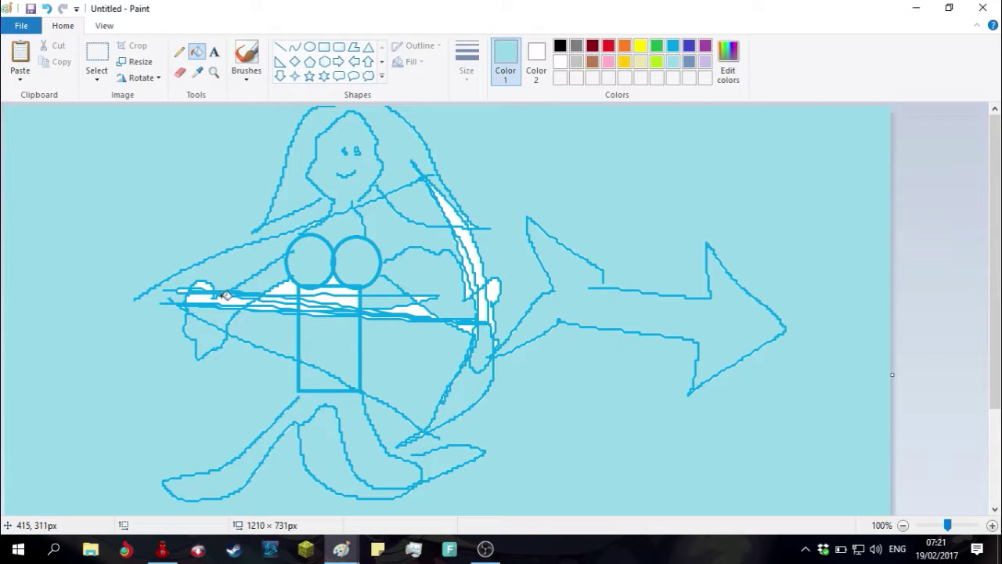
- Start a new blank picture, discarding the archer drawing
left_click(20, 24)
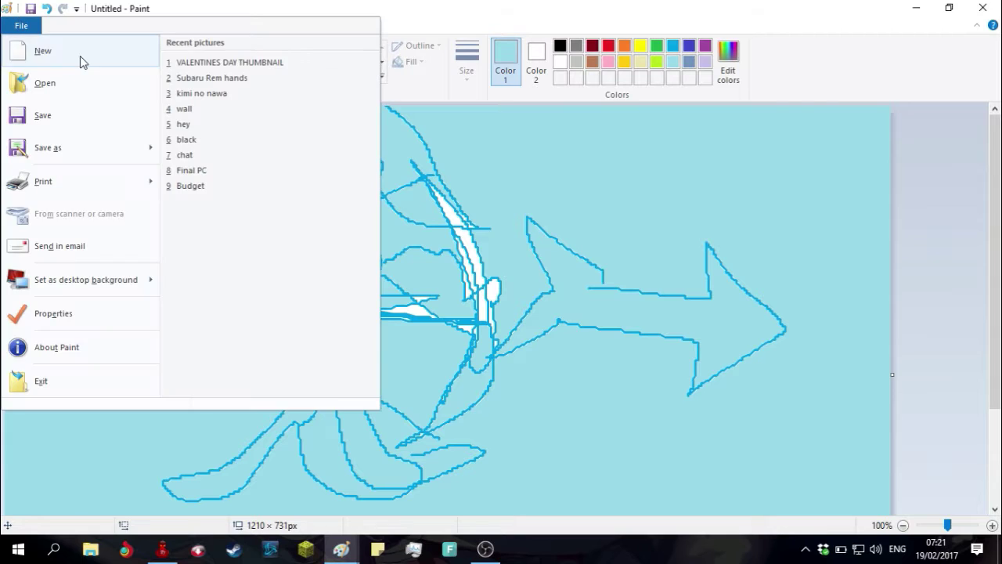
left_click(81, 58)
left_click(523, 273)
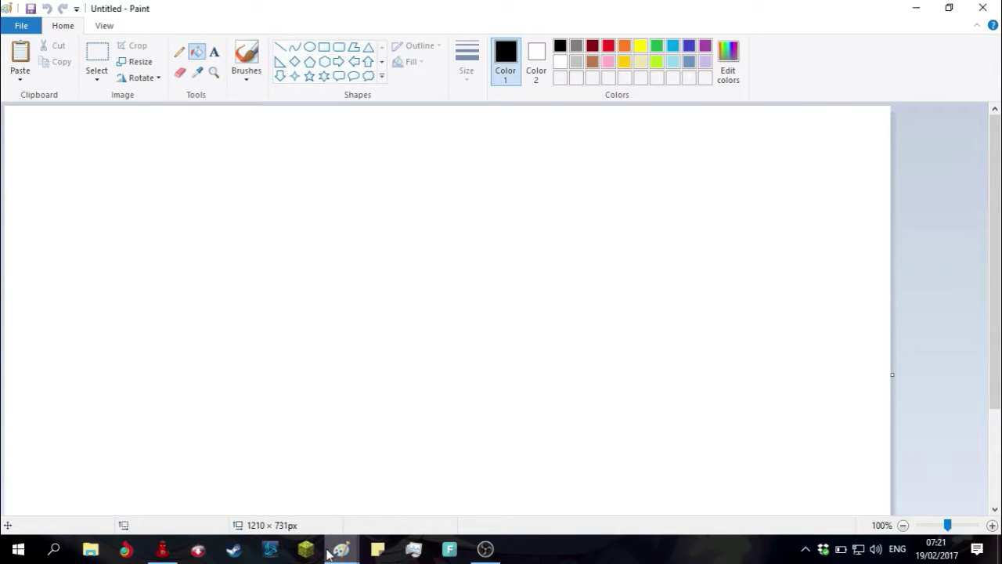
- Scribble in black over Ashe's portrait, the eighth in the sheet's first row, and return to the blank canvas
mouse_move(341, 548)
left_click(296, 517)
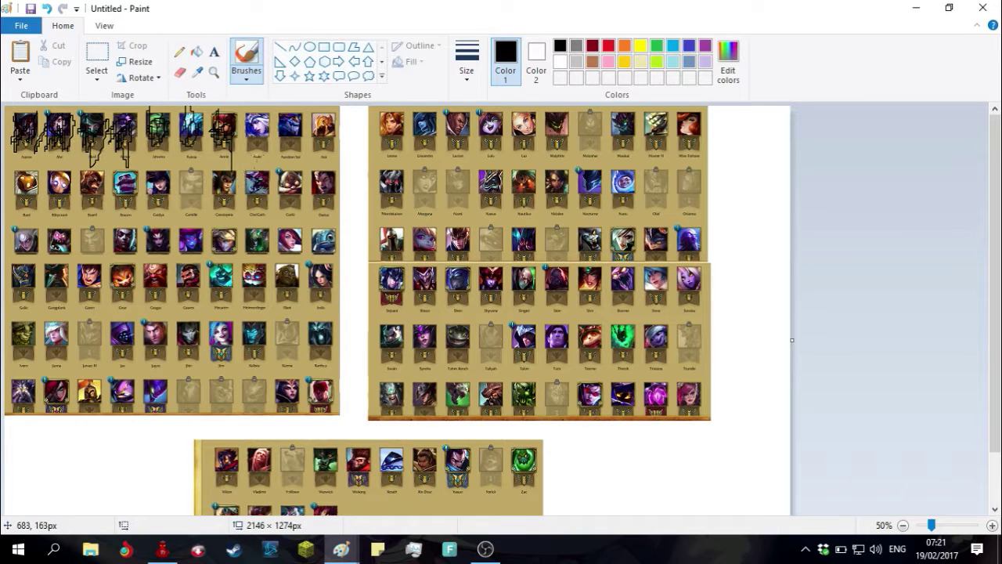
left_click_drag(271, 131, 280, 116)
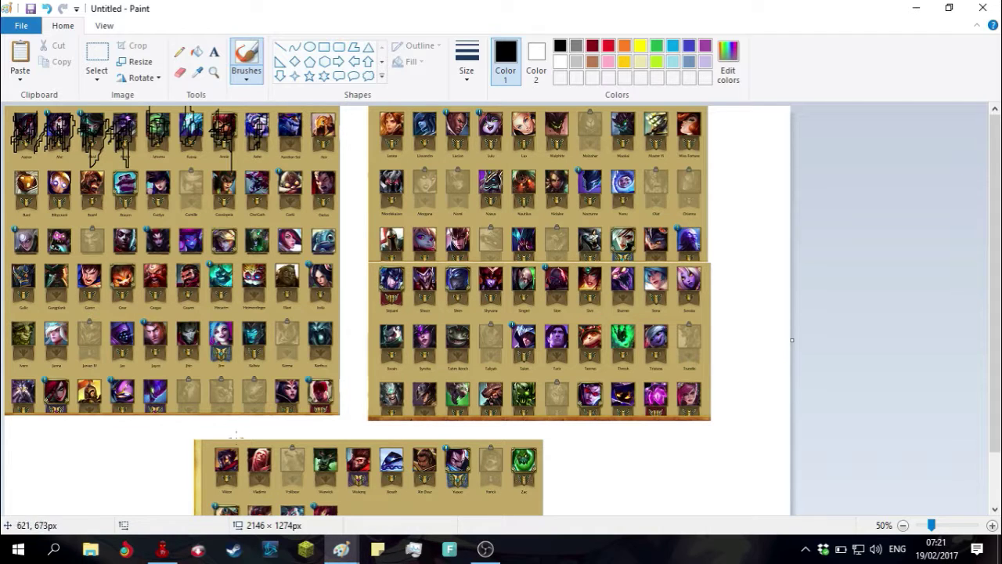
mouse_move(341, 548)
left_click(456, 479)
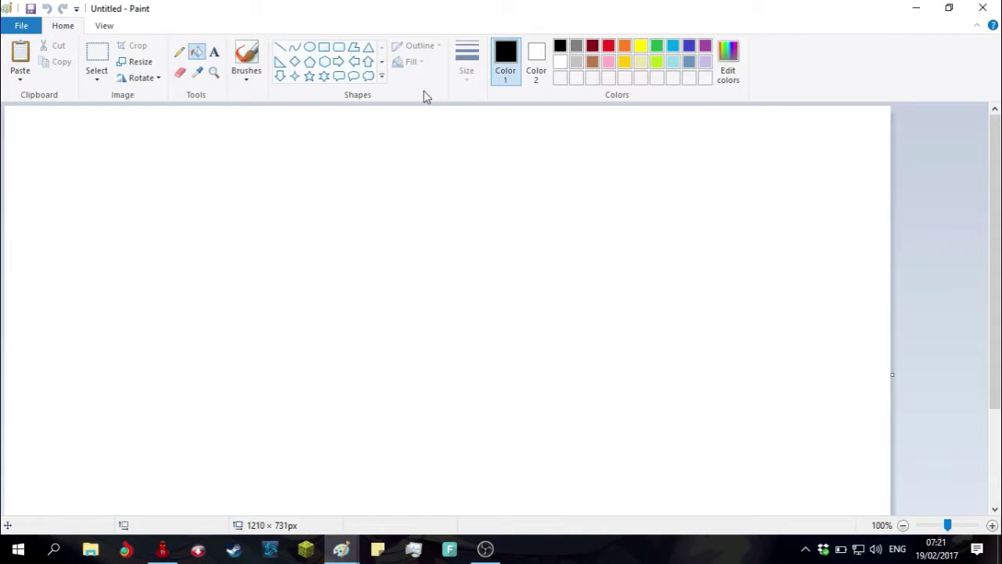
- Brush a turquoise dragon outline with a pointed snout, a raised upper wing, a lower limb and a clawed rear foot
left_click(673, 46)
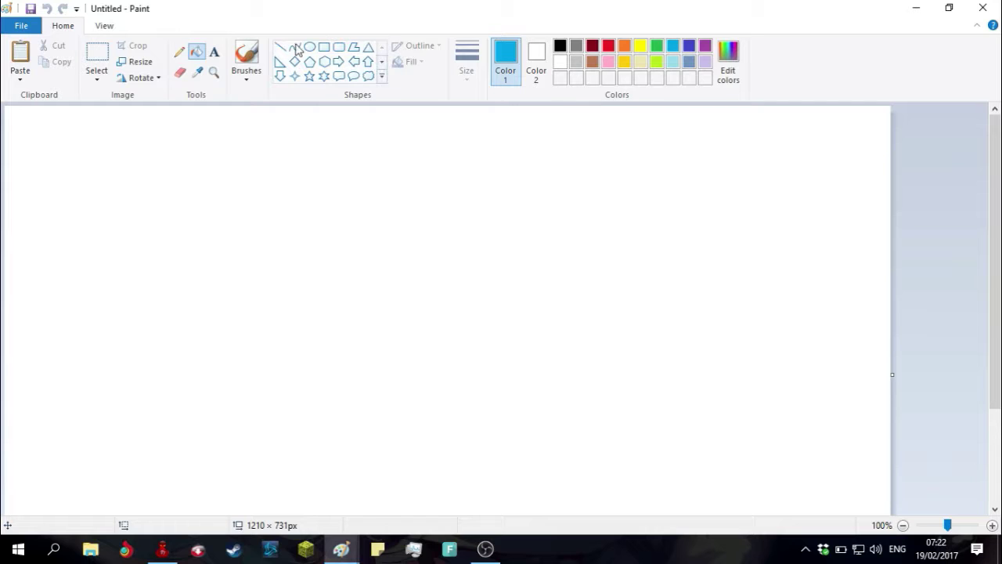
left_click(245, 55)
mouse_move(551, 249)
left_mouse_down()
mouse_move(724, 316)
mouse_move(473, 343)
mouse_move(416, 396)
mouse_move(438, 491)
mouse_move(400, 489)
mouse_move(345, 459)
mouse_move(324, 392)
mouse_move(335, 344)
mouse_move(249, 329)
left_mouse_up()
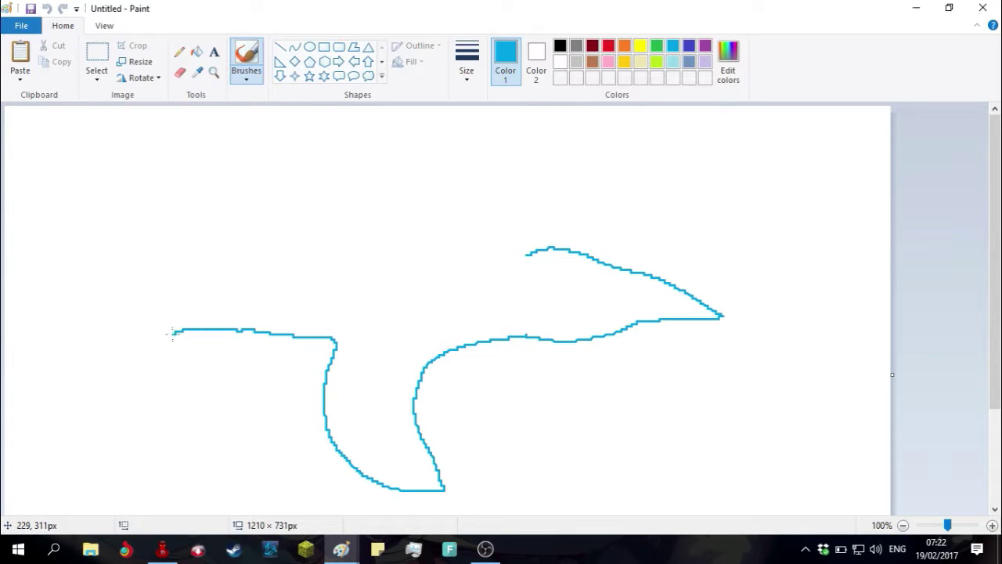
mouse_move(172, 332)
left_mouse_down()
mouse_move(225, 411)
mouse_move(196, 404)
mouse_move(176, 439)
mouse_move(162, 360)
mouse_move(137, 307)
mouse_move(139, 271)
mouse_move(164, 229)
mouse_move(227, 201)
mouse_move(359, 183)
mouse_move(532, 126)
mouse_move(588, 133)
mouse_move(462, 188)
mouse_move(460, 227)
mouse_move(527, 247)
left_mouse_up()
- Brush the dragon's slanted eye, a mouth line along the snout, a spike on its head and claws on the lower limb
left_click_drag(582, 265, 579, 272)
mouse_move(619, 313)
left_mouse_down()
mouse_move(677, 305)
mouse_move(720, 316)
left_mouse_up()
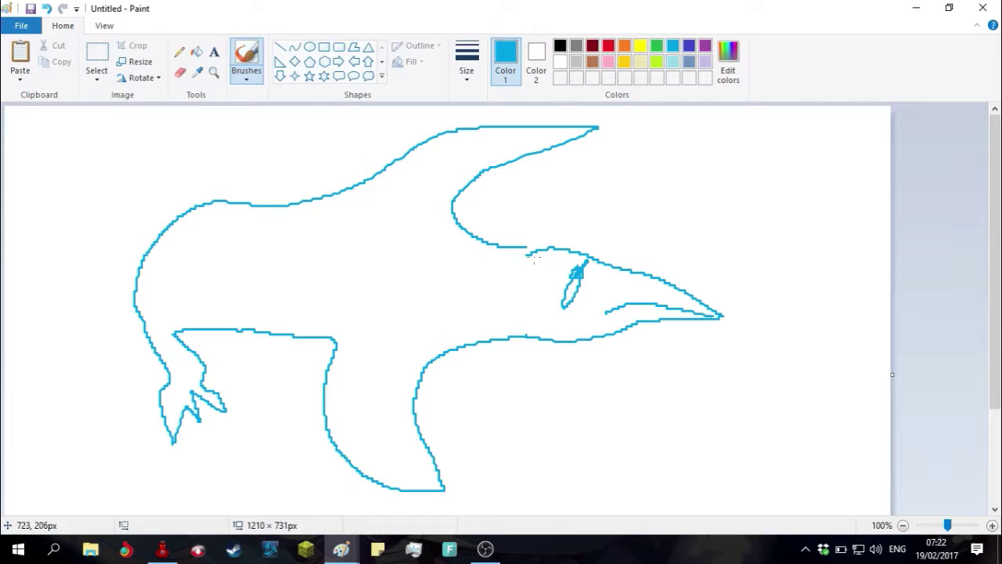
left_click_drag(554, 227, 570, 254)
mouse_move(421, 437)
left_mouse_down()
mouse_move(437, 455)
mouse_move(429, 478)
mouse_move(350, 473)
left_mouse_up()
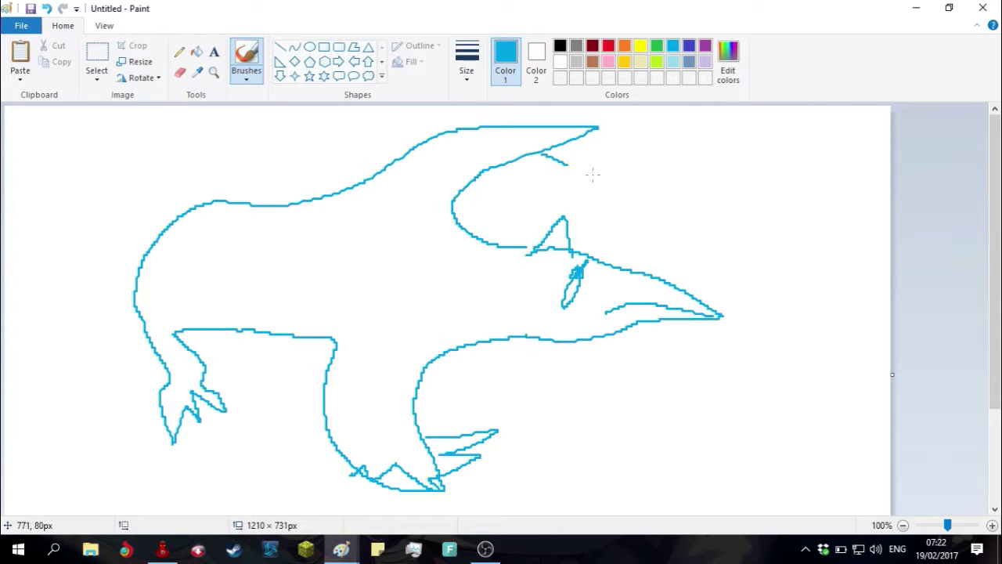
- Brush turquoise claws on the dragon's upper limb, a second small rear leg under its belly and a curved tail
mouse_move(593, 173)
left_mouse_down()
mouse_move(560, 138)
mouse_move(570, 119)
mouse_move(547, 92)
mouse_move(546, 116)
left_mouse_up()
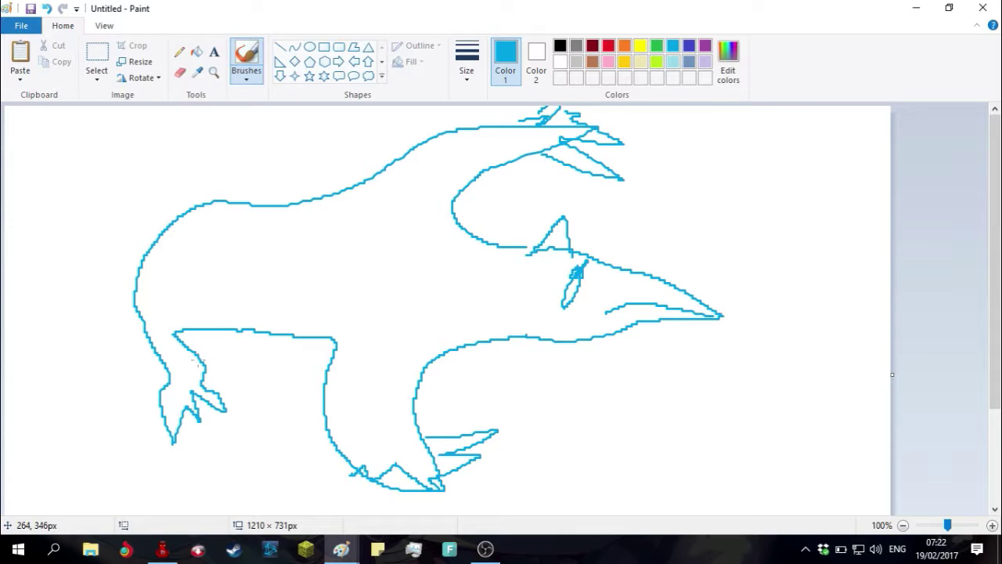
mouse_move(224, 319)
left_mouse_down()
mouse_move(285, 353)
mouse_move(264, 394)
mouse_move(300, 411)
mouse_move(300, 314)
left_mouse_up()
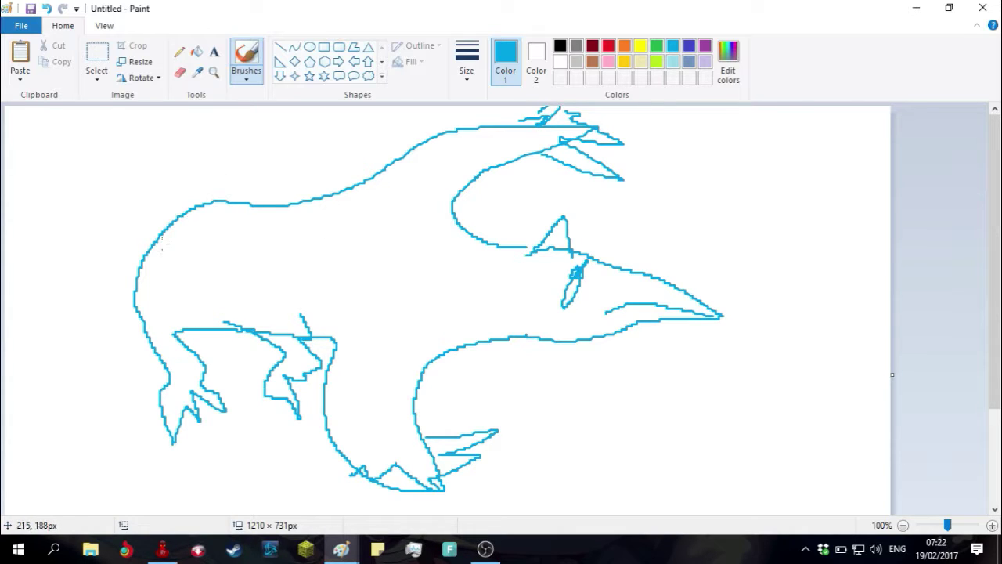
mouse_move(162, 243)
left_mouse_down()
mouse_move(53, 148)
mouse_move(157, 294)
left_mouse_up()
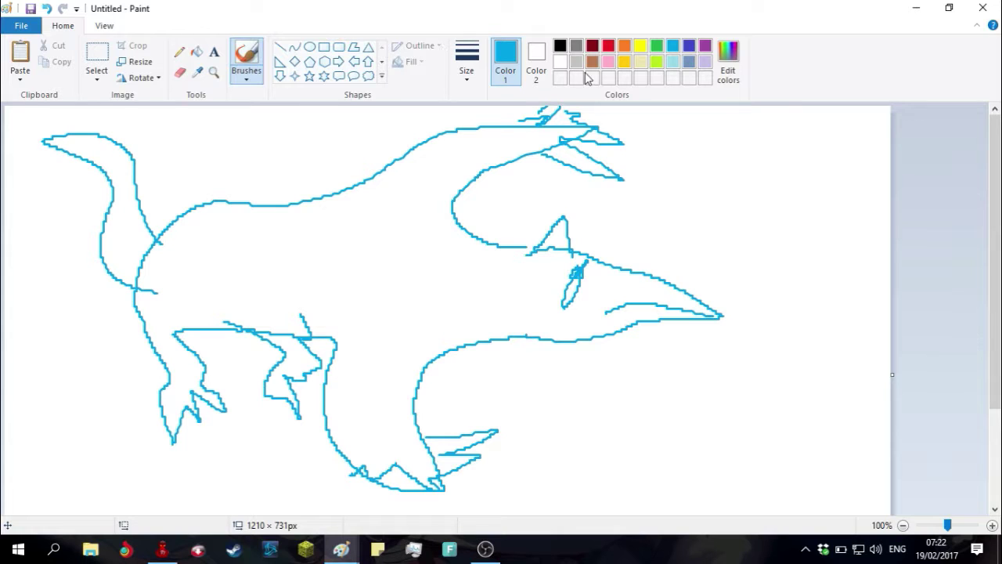
- Brush three scribbled yellow orbs around the dragon and link them with looping yellow rings that encircle its body
left_click(641, 47)
mouse_move(309, 139)
left_mouse_down()
mouse_move(320, 123)
mouse_move(301, 153)
left_mouse_up()
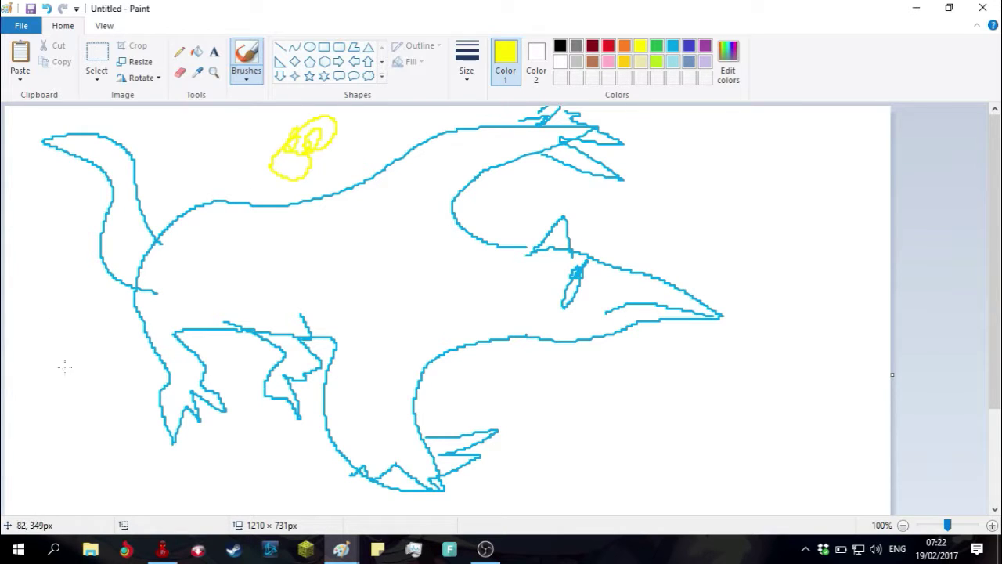
mouse_move(57, 403)
left_mouse_down()
mouse_move(94, 401)
mouse_move(79, 423)
left_mouse_up()
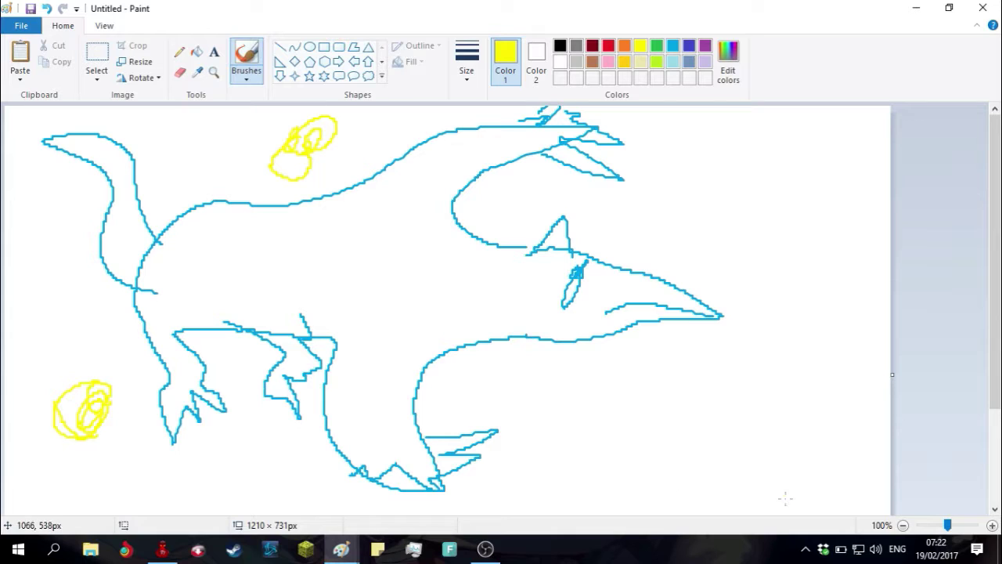
mouse_move(654, 384)
left_mouse_down()
mouse_move(640, 423)
mouse_move(604, 429)
left_mouse_up()
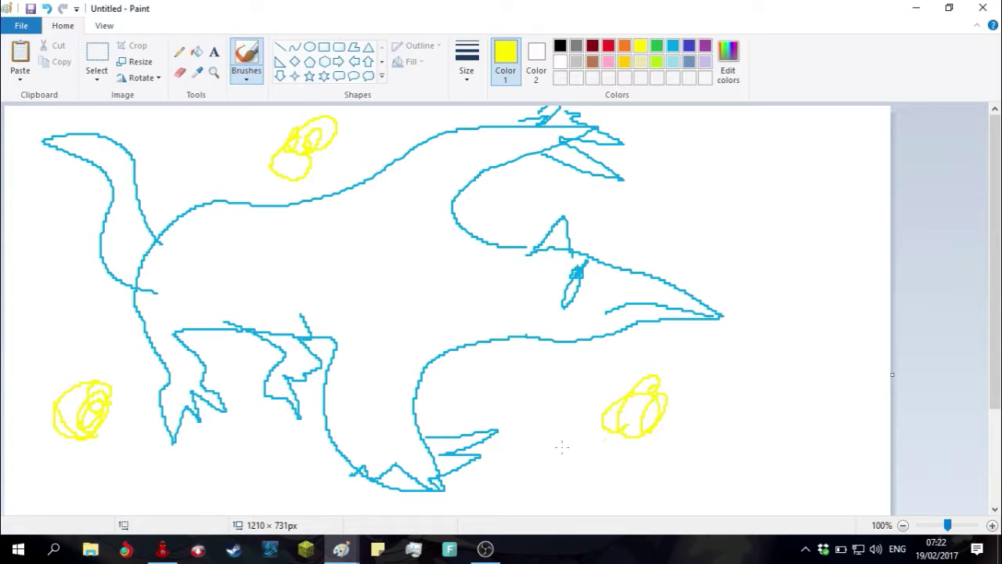
mouse_move(337, 133)
left_mouse_down()
mouse_move(223, 148)
mouse_move(118, 207)
mouse_move(75, 302)
mouse_move(88, 381)
mouse_move(162, 446)
mouse_move(603, 445)
mouse_move(700, 390)
mouse_move(736, 279)
mouse_move(655, 172)
mouse_move(465, 135)
mouse_move(312, 129)
mouse_move(260, 138)
mouse_move(138, 218)
mouse_move(50, 303)
mouse_move(81, 446)
mouse_move(233, 468)
mouse_move(440, 446)
mouse_move(651, 447)
mouse_move(722, 342)
mouse_move(724, 244)
mouse_move(459, 126)
mouse_move(323, 127)
mouse_move(195, 154)
mouse_move(103, 217)
mouse_move(58, 340)
mouse_move(89, 421)
mouse_move(166, 466)
mouse_move(365, 478)
mouse_move(584, 459)
mouse_move(702, 407)
mouse_move(726, 291)
mouse_move(653, 199)
mouse_move(490, 120)
mouse_move(330, 120)
mouse_move(252, 167)
mouse_move(312, 164)
mouse_move(336, 119)
mouse_move(312, 126)
left_mouse_up()
mouse_move(70, 412)
left_mouse_down()
mouse_move(94, 407)
mouse_move(39, 452)
mouse_move(43, 435)
left_mouse_up()
mouse_move(628, 414)
left_mouse_down()
mouse_move(642, 392)
mouse_move(636, 379)
mouse_move(649, 412)
left_mouse_up()
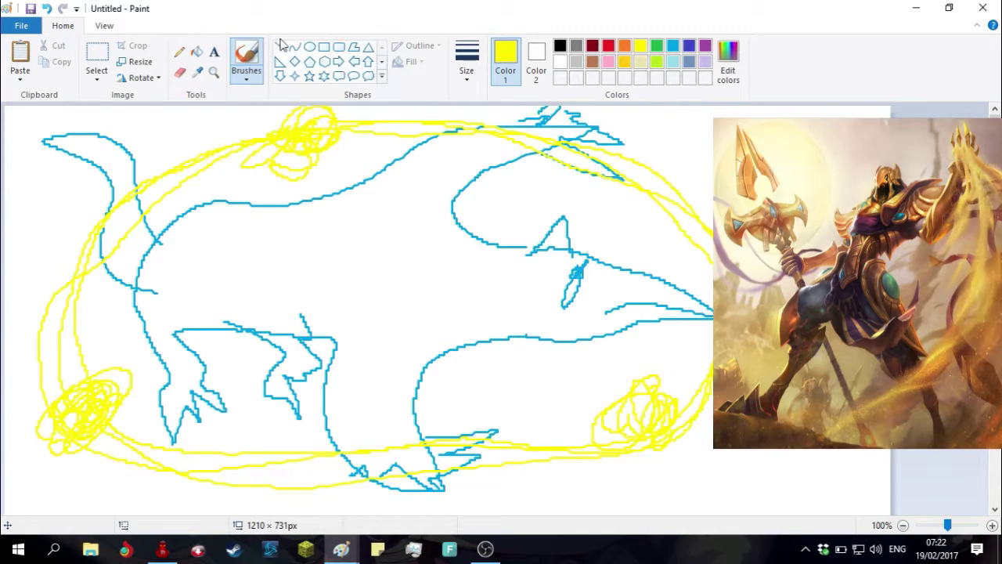
- Try to flood-fill the dragon's body and the area above its head with turquoise
left_click(195, 54)
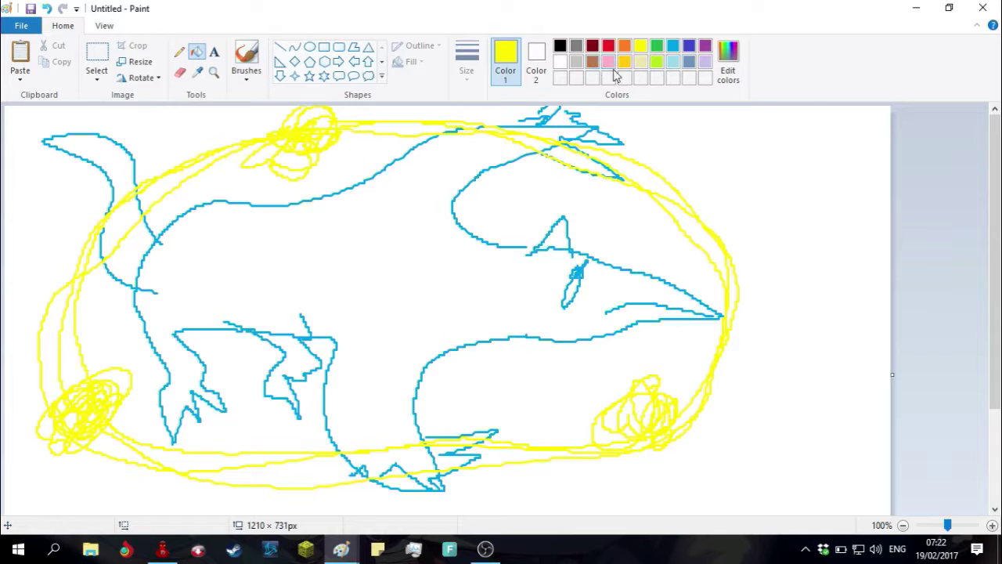
left_click(673, 45)
left_click(422, 279)
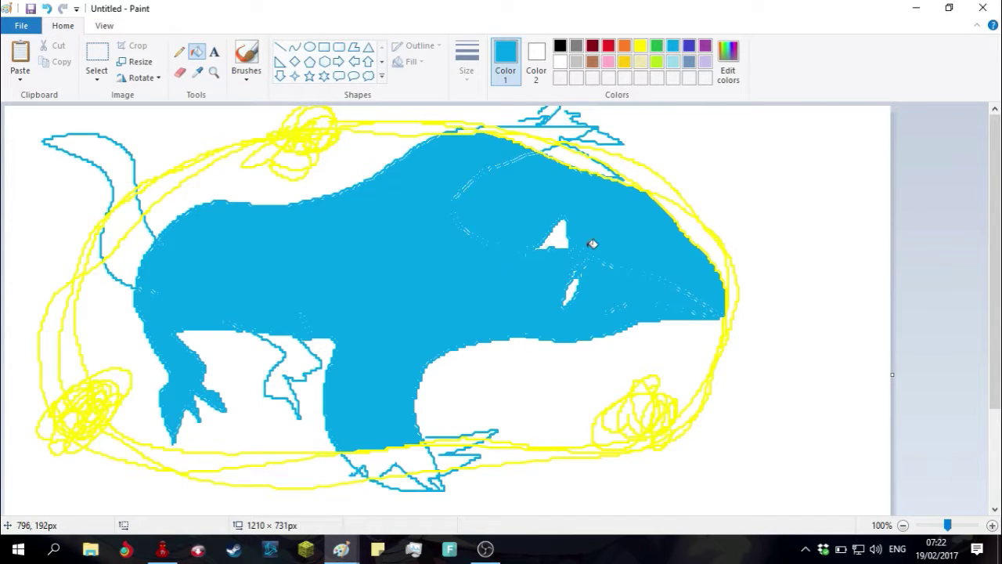
key("ctrl+z")
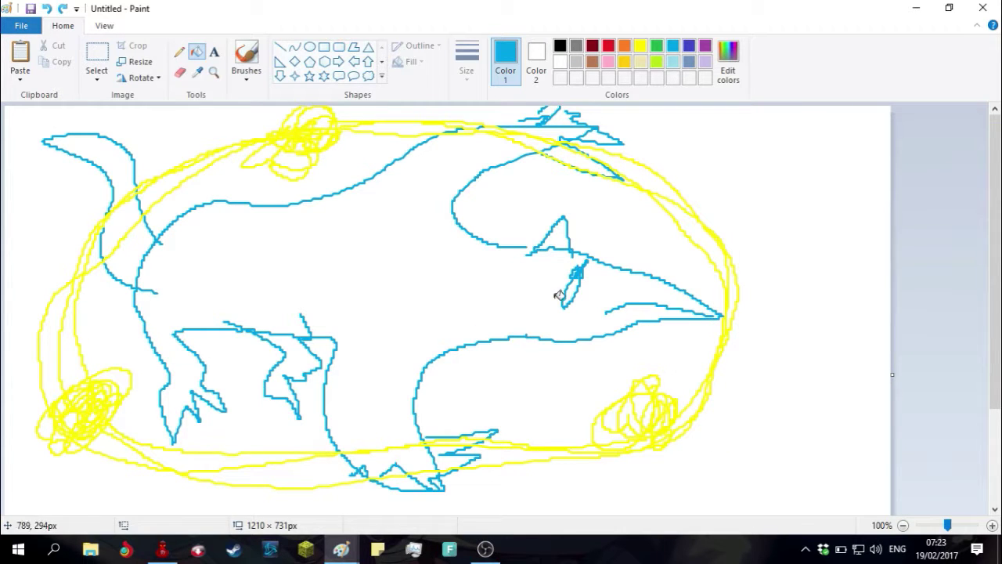
left_click(559, 201)
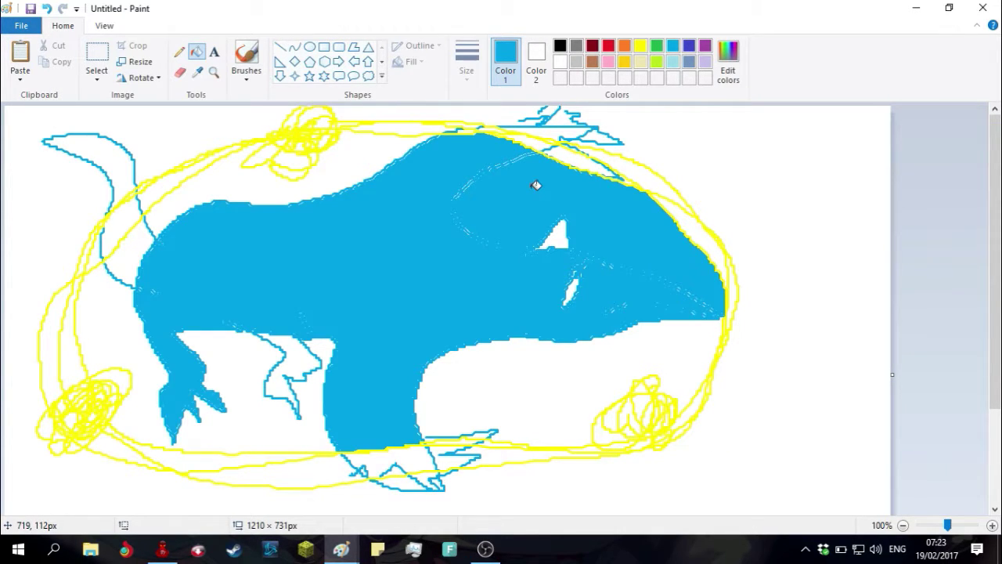
key("ctrl+z")
- Fill the dragon's head spike, second small rear leg and lower front foot with turquoise
left_click(566, 232)
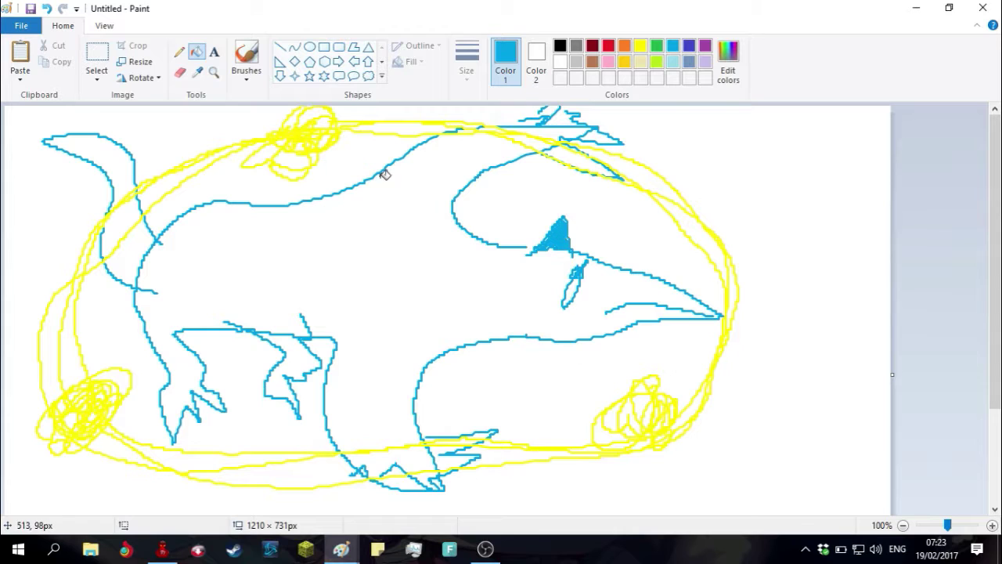
left_click(287, 354)
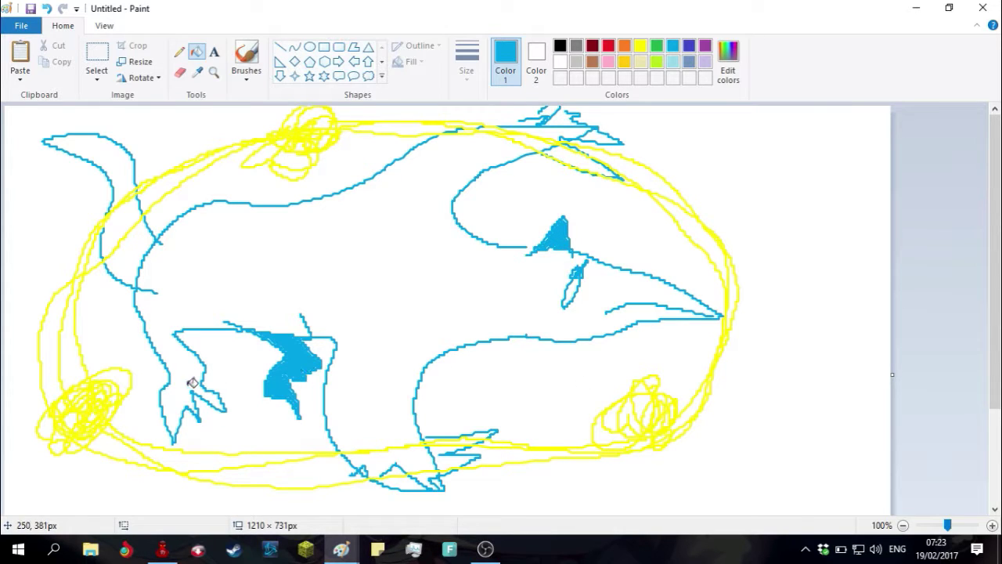
left_click(416, 481)
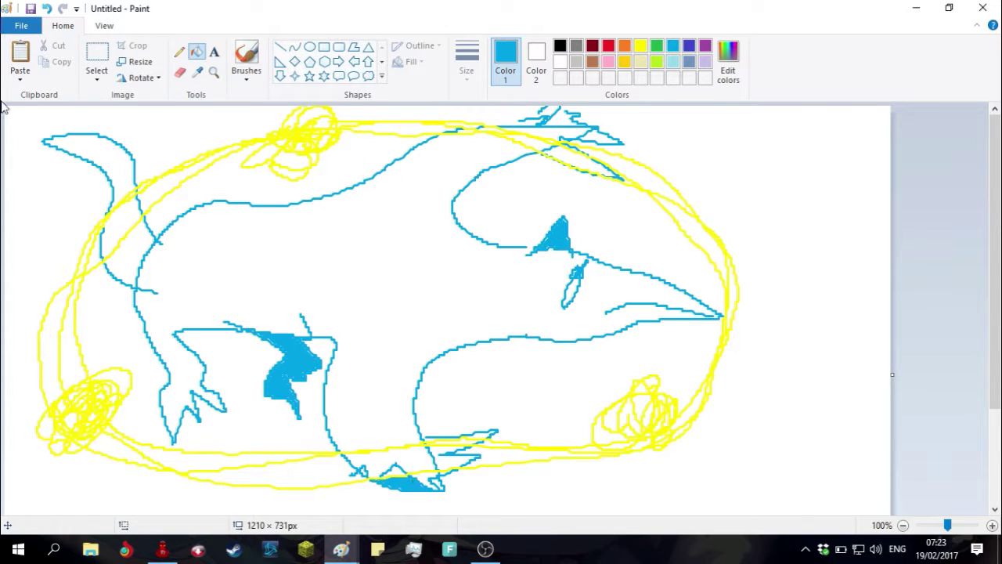
- Start a new blank picture, discarding the dragon drawing
left_click(21, 26)
left_click(115, 68)
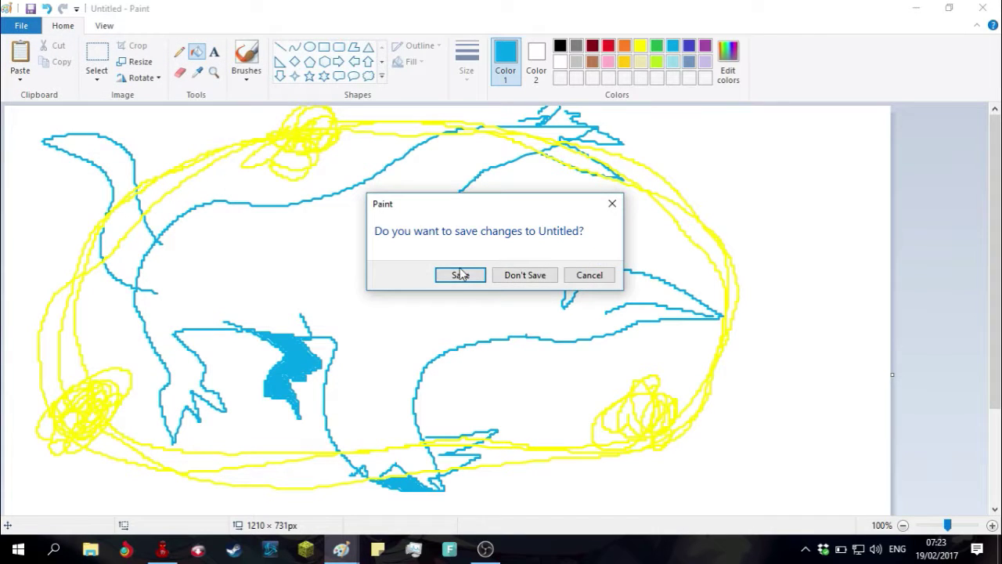
left_click(528, 275)
- Scribble in black over Aurelion Sol's portrait, the ninth in the sheet's first row, and return to the blank canvas
mouse_move(340, 548)
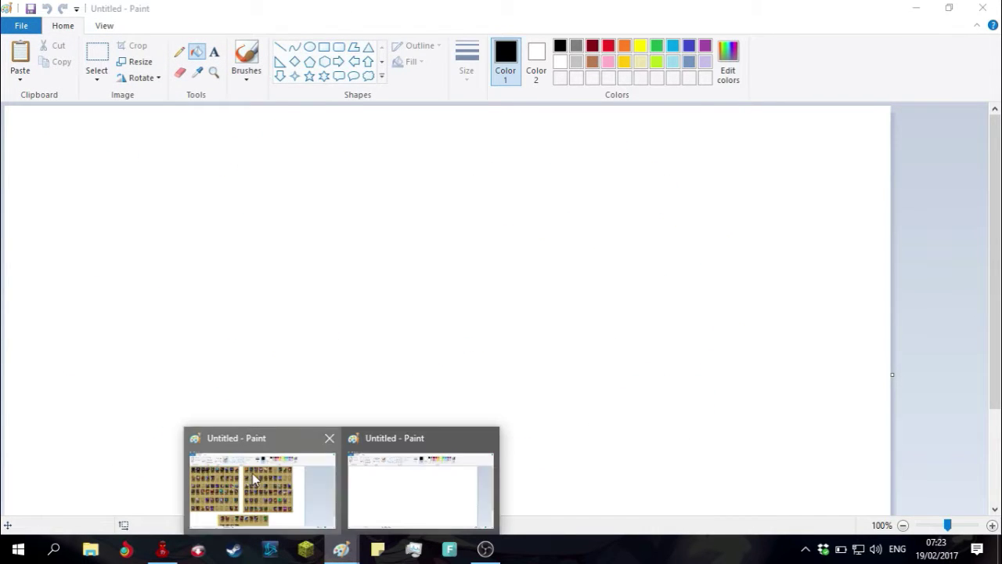
left_click(253, 480)
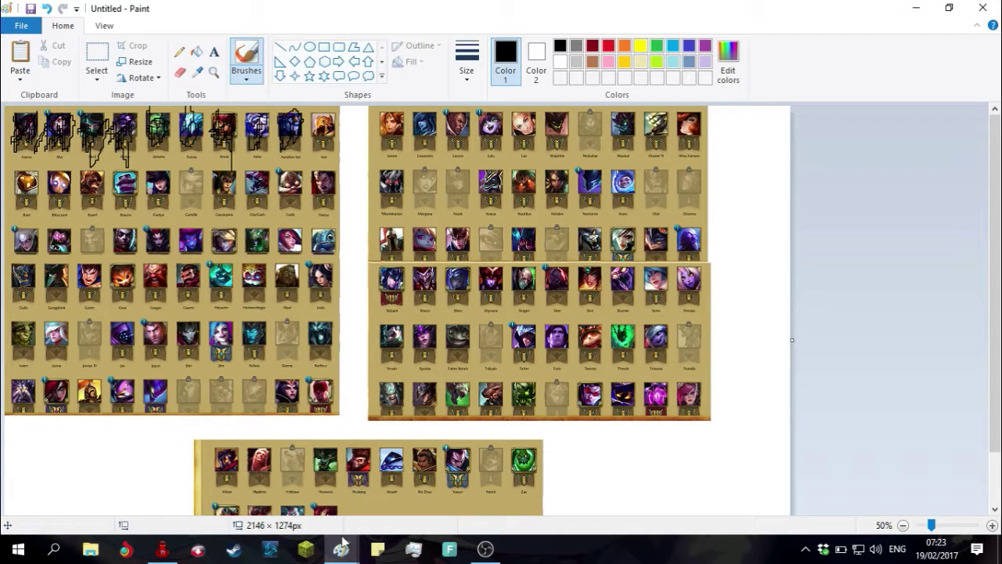
mouse_move(343, 540)
left_click(423, 472)
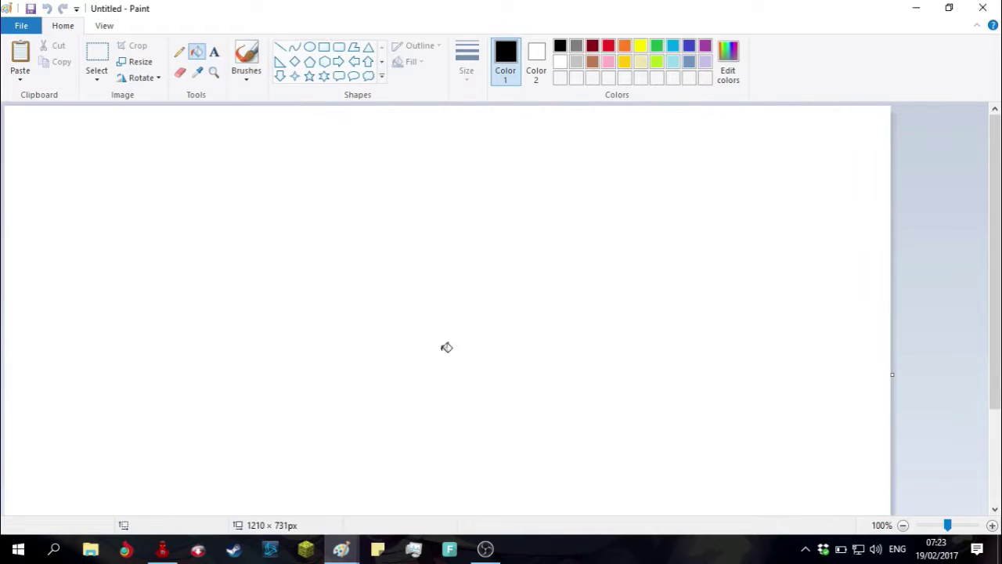
- Brush a yellow bird-like head with a pointed beak, a small eye, a tall curved crest behind and a spike above the beak
left_click(645, 49)
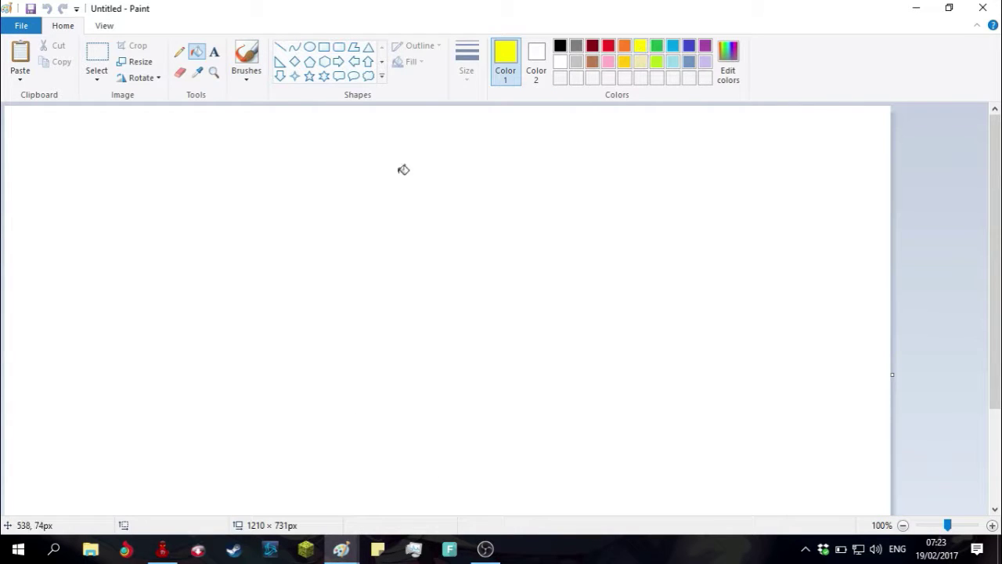
left_click(247, 53)
mouse_move(431, 258)
left_mouse_down()
mouse_move(534, 285)
mouse_move(499, 241)
mouse_move(409, 189)
left_mouse_up()
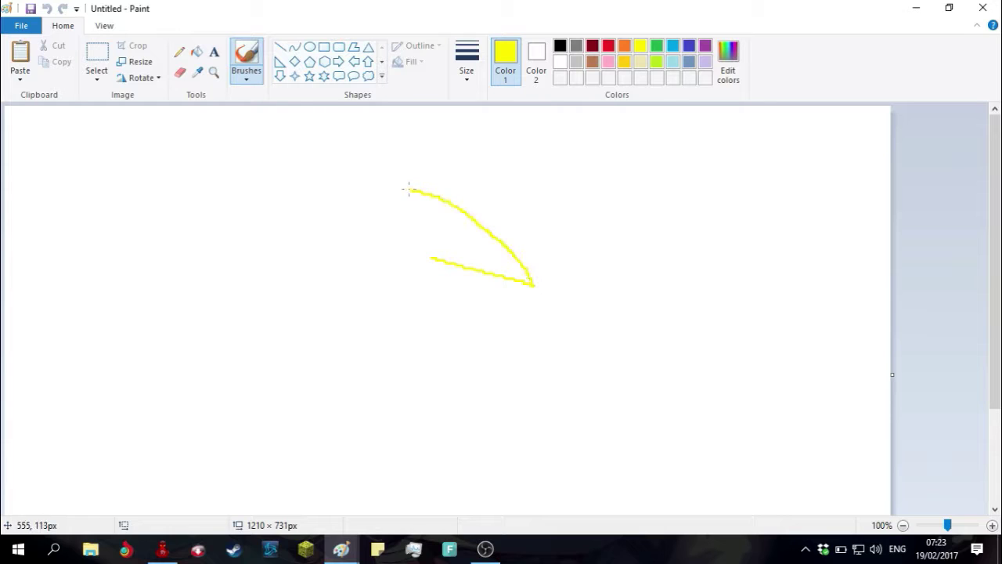
left_click_drag(429, 285, 390, 306)
left_click_drag(414, 186, 380, 274)
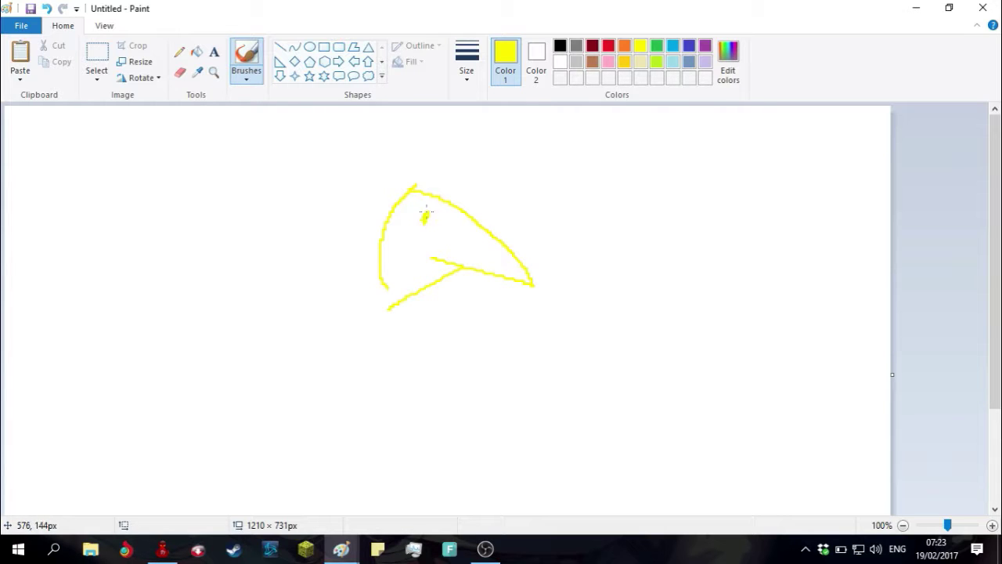
mouse_move(408, 160)
left_mouse_down()
mouse_move(357, 187)
mouse_move(339, 268)
mouse_move(379, 293)
left_mouse_up()
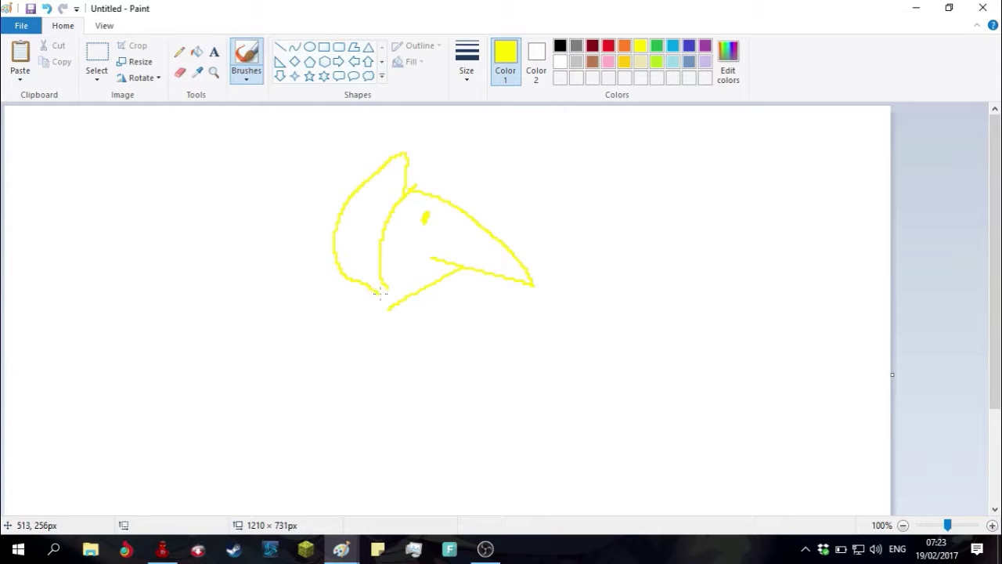
mouse_move(459, 205)
left_mouse_down()
mouse_move(485, 173)
mouse_move(495, 234)
left_mouse_up()
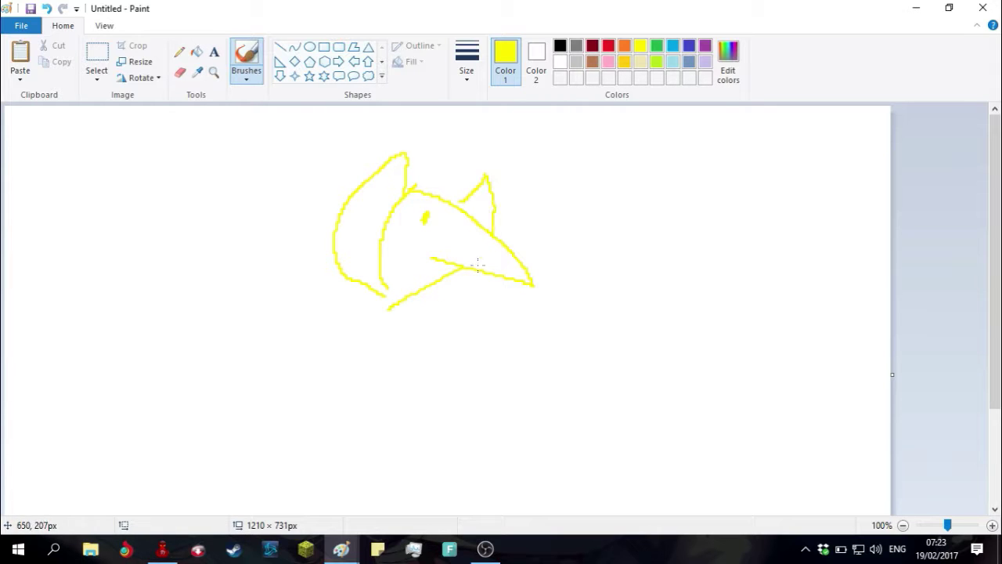
- Brush the bird figure's lower beak, its torso and two bent arms in yellow
left_click_drag(475, 270, 385, 305)
mouse_move(416, 300)
left_mouse_down()
mouse_move(422, 352)
mouse_move(403, 371)
mouse_move(393, 455)
mouse_move(365, 446)
mouse_move(352, 413)
mouse_move(370, 277)
left_mouse_up()
mouse_move(417, 302)
left_mouse_down()
mouse_move(459, 376)
mouse_move(524, 361)
left_mouse_up()
mouse_move(434, 390)
left_mouse_down()
mouse_move(448, 413)
mouse_move(541, 380)
left_mouse_up()
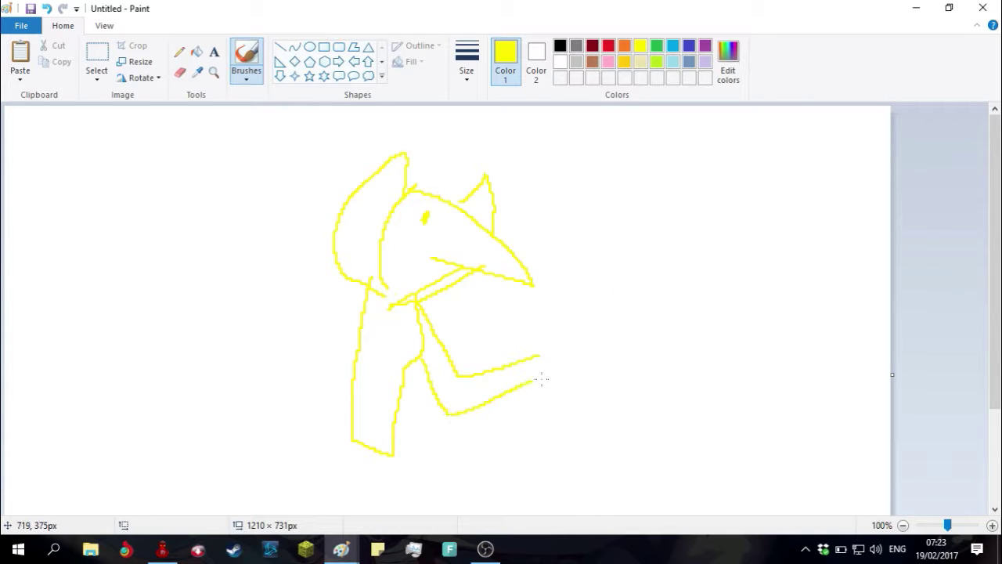
mouse_move(368, 286)
left_mouse_down()
mouse_move(249, 310)
mouse_move(256, 400)
left_mouse_up()
mouse_move(361, 318)
left_mouse_down()
mouse_move(300, 332)
mouse_move(311, 404)
left_mouse_up()
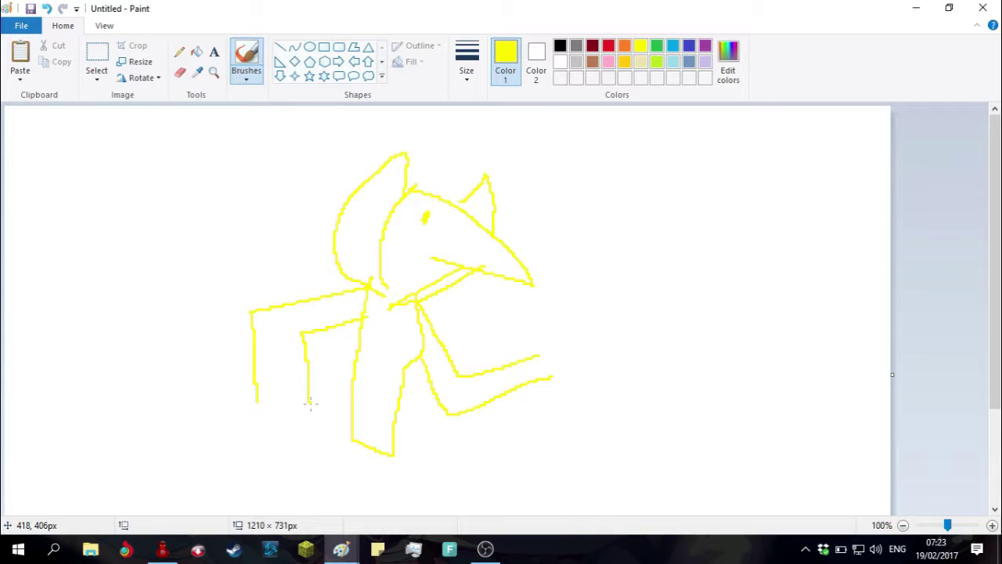
- Brush rounded hands on both arms and a long diagonal staff through them, ending in a three-bladed head with small marks
left_click_drag(259, 368, 264, 412)
mouse_move(264, 427)
left_mouse_down()
mouse_move(328, 445)
mouse_move(339, 417)
mouse_move(309, 407)
left_mouse_up()
mouse_move(540, 352)
left_mouse_down()
mouse_move(567, 361)
mouse_move(531, 393)
left_mouse_up()
mouse_move(235, 459)
left_mouse_down()
mouse_move(666, 324)
mouse_move(183, 471)
left_mouse_up()
mouse_move(668, 323)
left_mouse_down()
mouse_move(660, 236)
mouse_move(765, 162)
mouse_move(701, 227)
mouse_move(681, 301)
mouse_move(696, 301)
mouse_move(796, 207)
mouse_move(758, 257)
mouse_move(660, 329)
mouse_move(798, 276)
mouse_move(806, 286)
mouse_move(791, 332)
mouse_move(675, 332)
left_mouse_up()
left_click_drag(733, 227, 734, 228)
left_click_drag(779, 269, 760, 280)
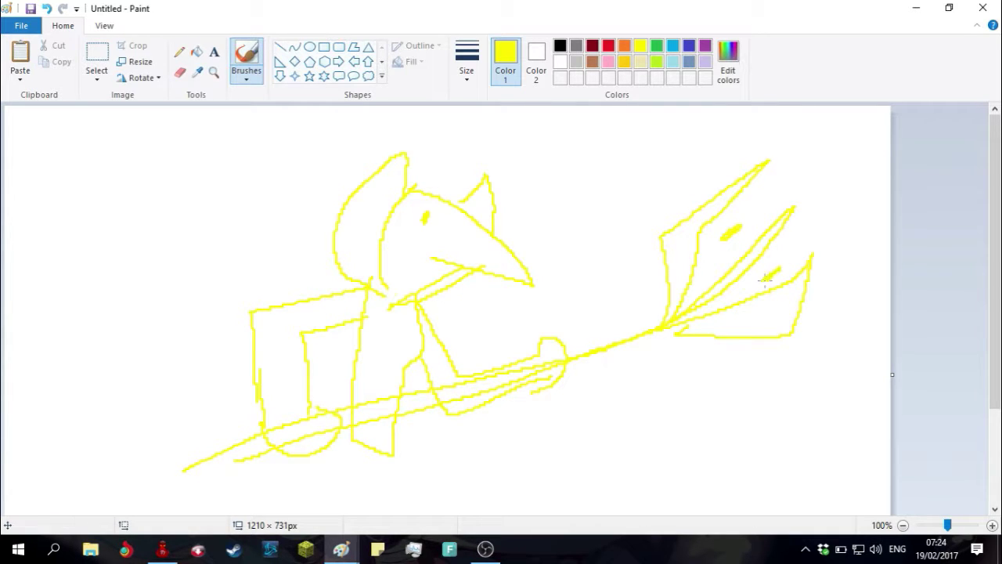
- Brush a small yellow stick figure behind the bird figure, holding a long diagonal spear with a pronged tip
scroll(505, 317, "down", 3)
scroll(195, 282, "up", 3)
mouse_move(123, 153)
left_mouse_down()
mouse_move(142, 221)
mouse_move(122, 142)
left_mouse_up()
left_click_drag(138, 224, 132, 318)
left_click_drag(83, 257, 221, 252)
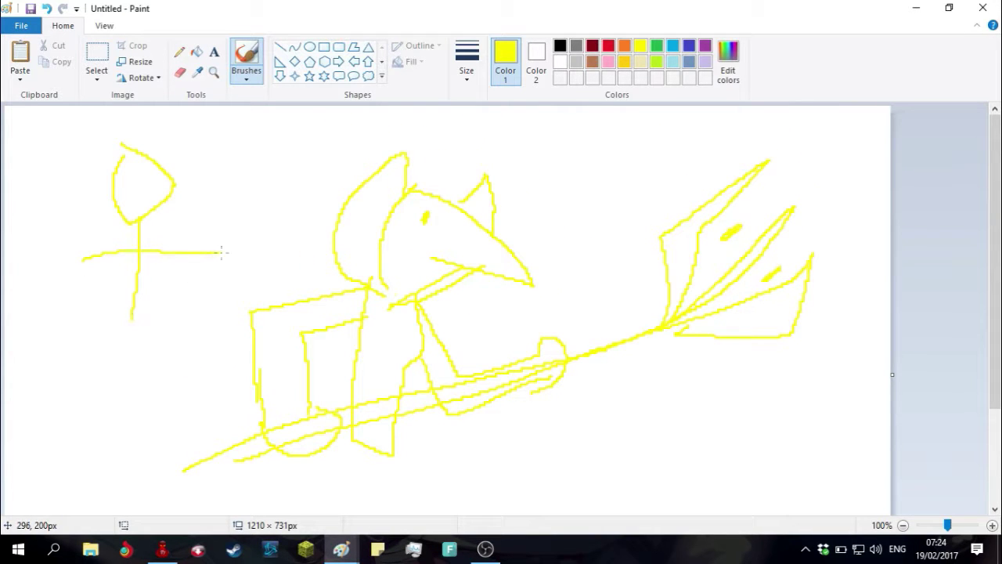
mouse_move(123, 314)
left_mouse_down()
mouse_move(81, 358)
mouse_move(172, 371)
left_mouse_up()
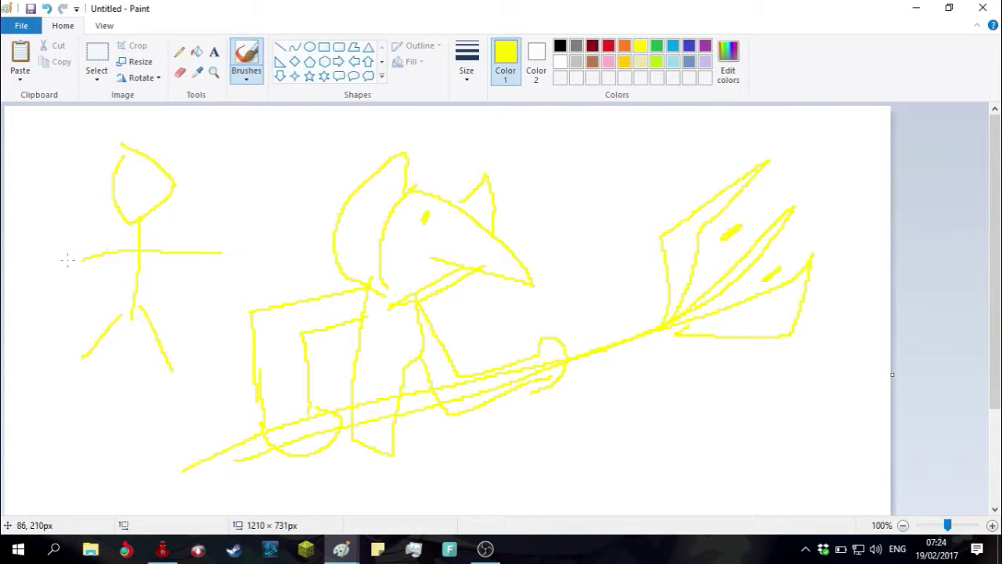
left_click_drag(67, 260, 78, 331)
mouse_move(217, 254)
left_mouse_down()
mouse_move(206, 296)
mouse_move(112, 321)
mouse_move(310, 255)
mouse_move(286, 239)
mouse_move(350, 230)
left_mouse_up()
mouse_move(292, 271)
left_mouse_down()
mouse_move(326, 262)
mouse_move(300, 259)
left_mouse_up()
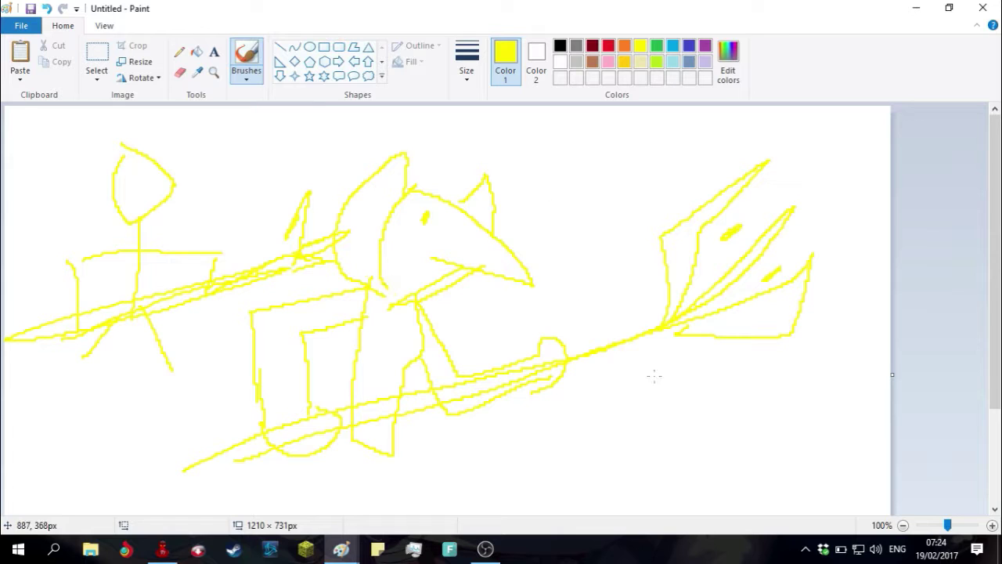
- Undo the stick figure's pronged spear tip and brush a simple angled blade stroke across the shaft instead
scroll(345, 311, "down", 3)
scroll(345, 311, "up", 3)
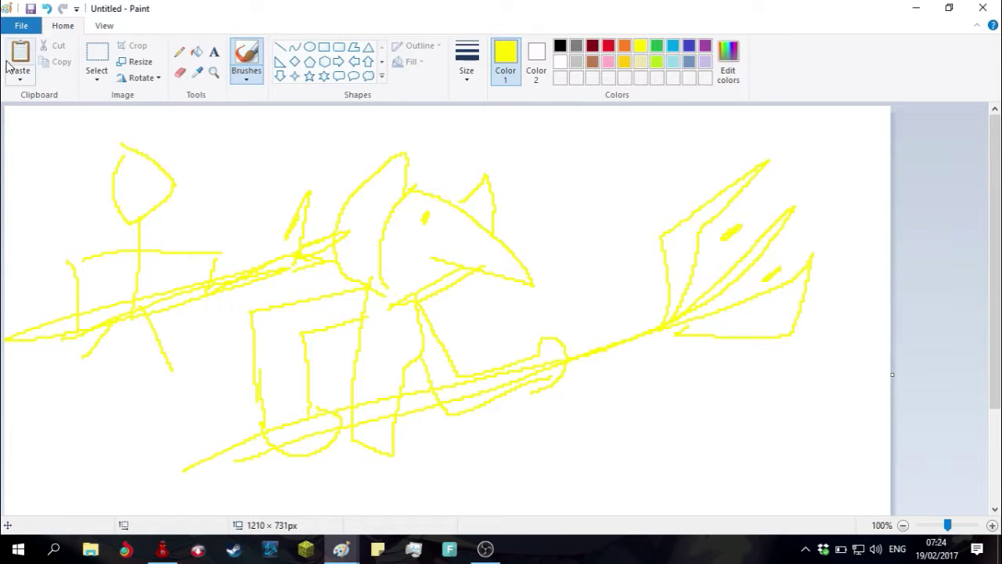
key("ctrl+z")
key("ctrl+z")
key("ctrl+z")
key("ctrl+z")
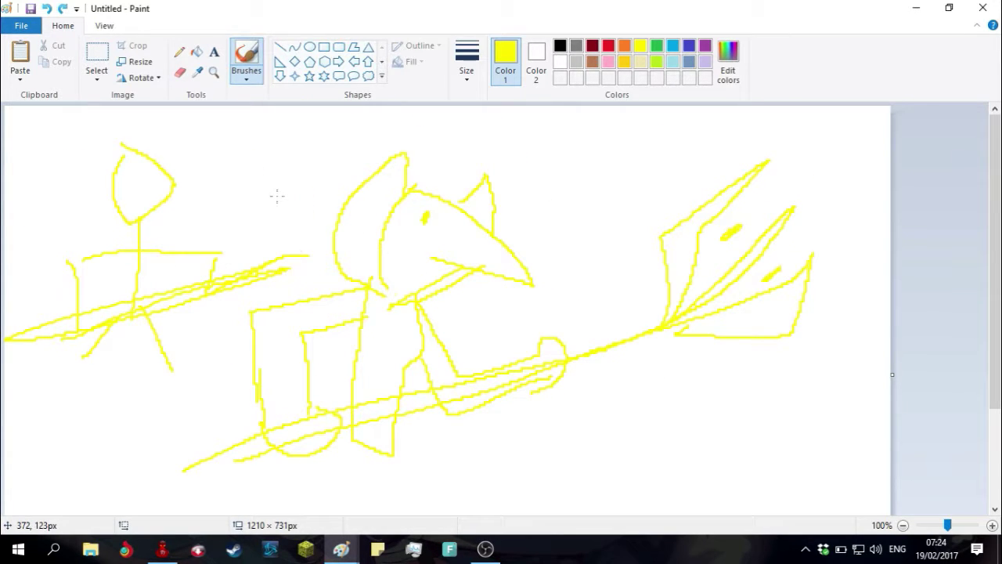
mouse_move(280, 271)
left_mouse_down()
mouse_move(244, 284)
mouse_move(258, 229)
mouse_move(217, 260)
mouse_move(256, 217)
mouse_move(232, 234)
left_mouse_up()
key("ctrl+z")
mouse_move(207, 276)
left_mouse_down()
mouse_move(252, 192)
mouse_move(251, 285)
mouse_move(271, 285)
left_mouse_up()
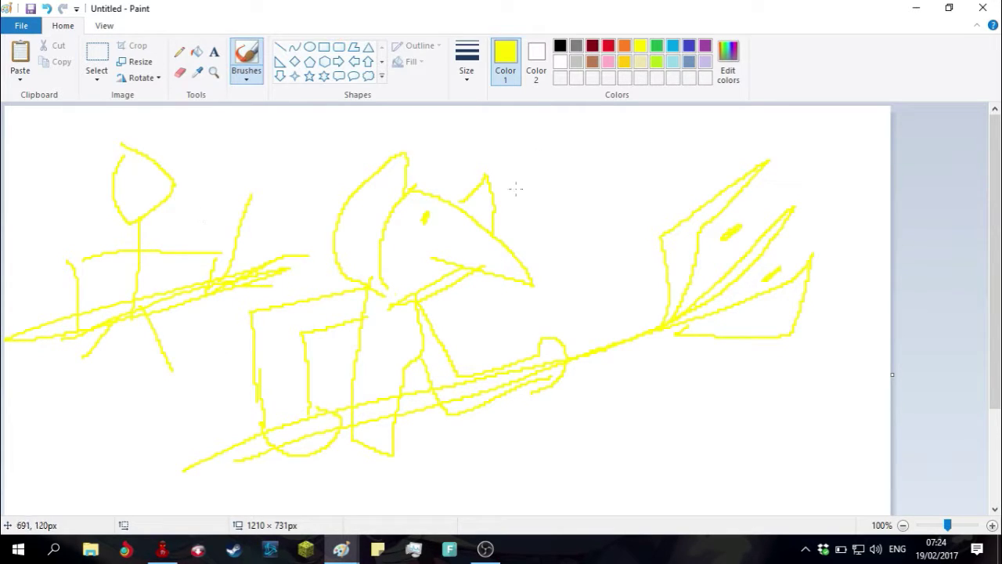
- Brush two yellow legs with pointed feet below the bird figure's torso
scroll(384, 365, "down", 3)
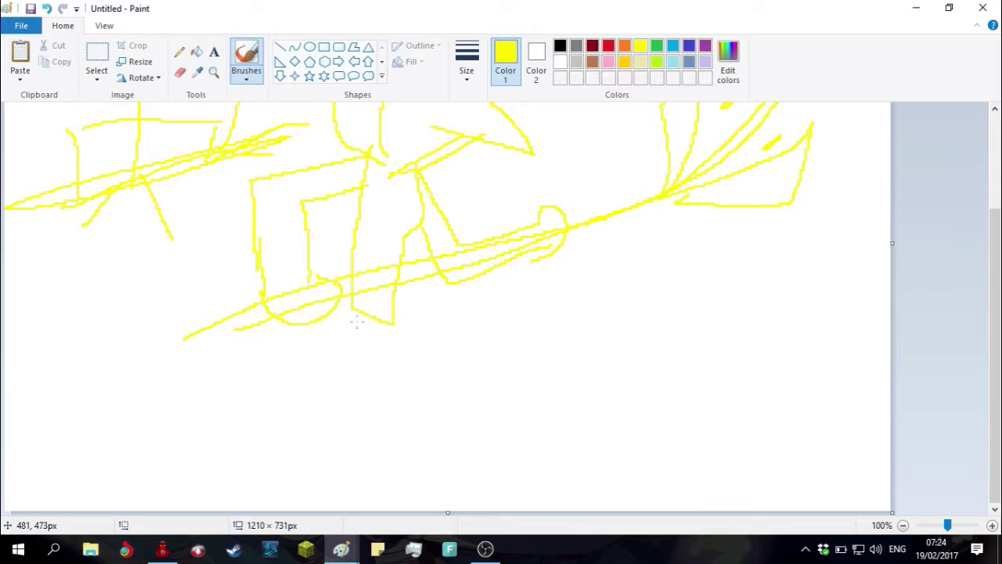
mouse_move(376, 345)
left_mouse_down()
mouse_move(382, 480)
mouse_move(429, 479)
mouse_move(402, 461)
mouse_move(388, 406)
mouse_move(390, 321)
mouse_move(290, 460)
mouse_move(313, 480)
mouse_move(263, 466)
mouse_move(292, 394)
mouse_move(358, 301)
left_mouse_up()
scroll(417, 362, "up", 3)
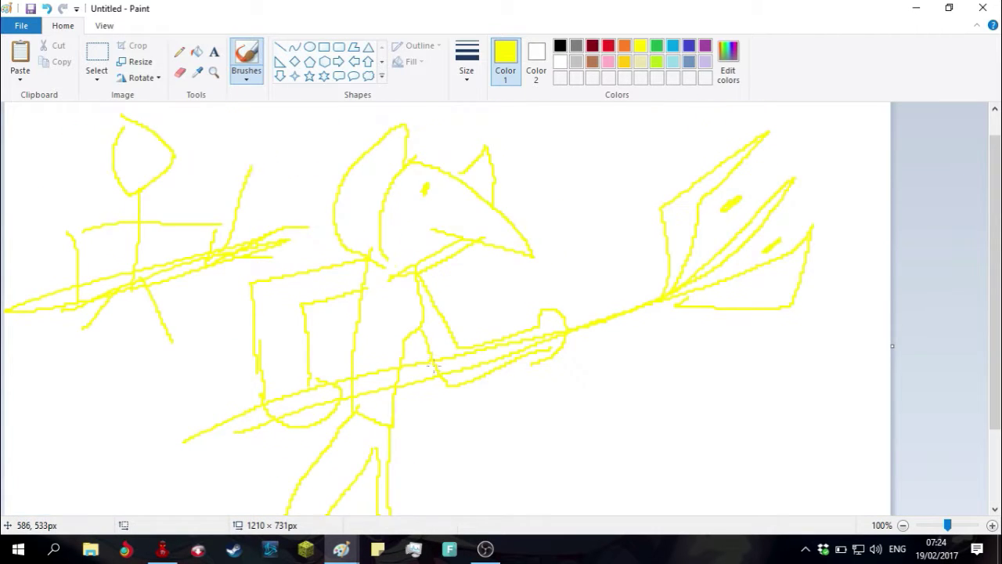
scroll(423, 375, "down", 3)
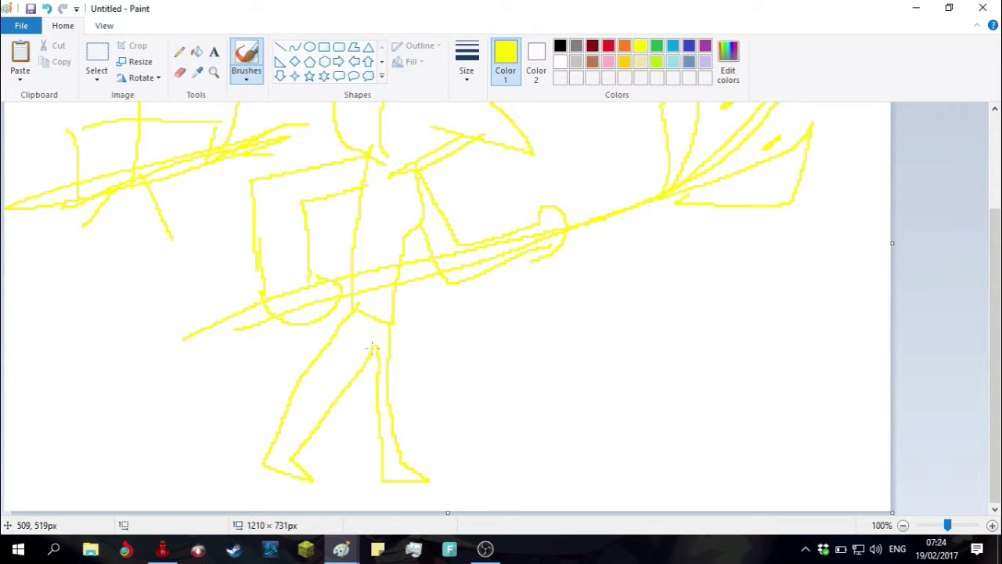
- Brush a flared yellow cape behind the bird figure's arms and legs, joining it to the shoulders
left_click_drag(339, 195, 309, 270)
mouse_move(288, 324)
left_mouse_down()
mouse_move(185, 415)
mouse_move(307, 429)
mouse_move(503, 411)
mouse_move(457, 284)
mouse_move(461, 223)
mouse_move(457, 233)
mouse_move(427, 161)
left_mouse_up()
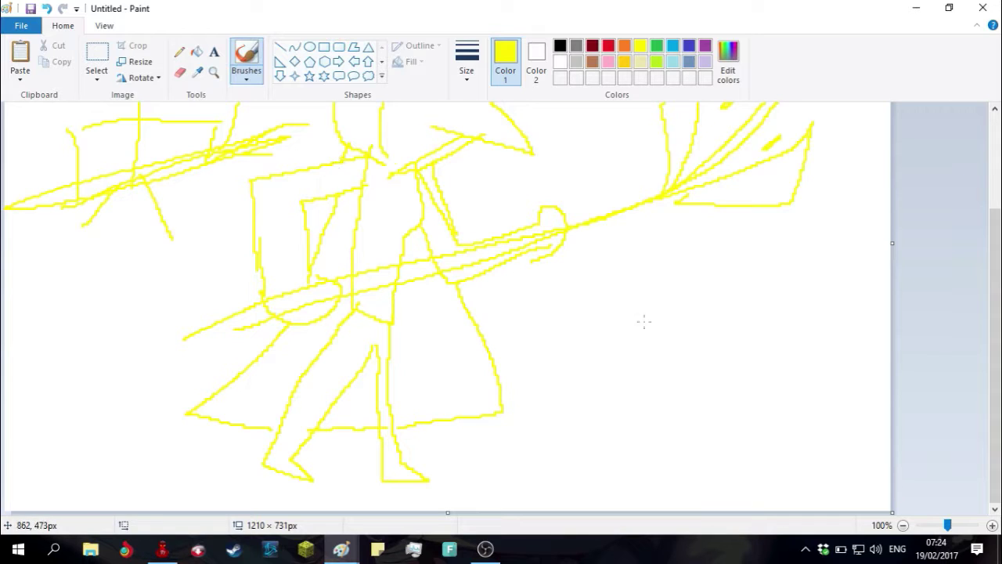
- Brush a yellow chick beside the bird figure, with a pointed beak, an eye, a tail and two clawed legs
mouse_move(619, 283)
left_mouse_down()
mouse_move(690, 278)
mouse_move(675, 350)
mouse_move(777, 329)
mouse_move(739, 371)
left_mouse_up()
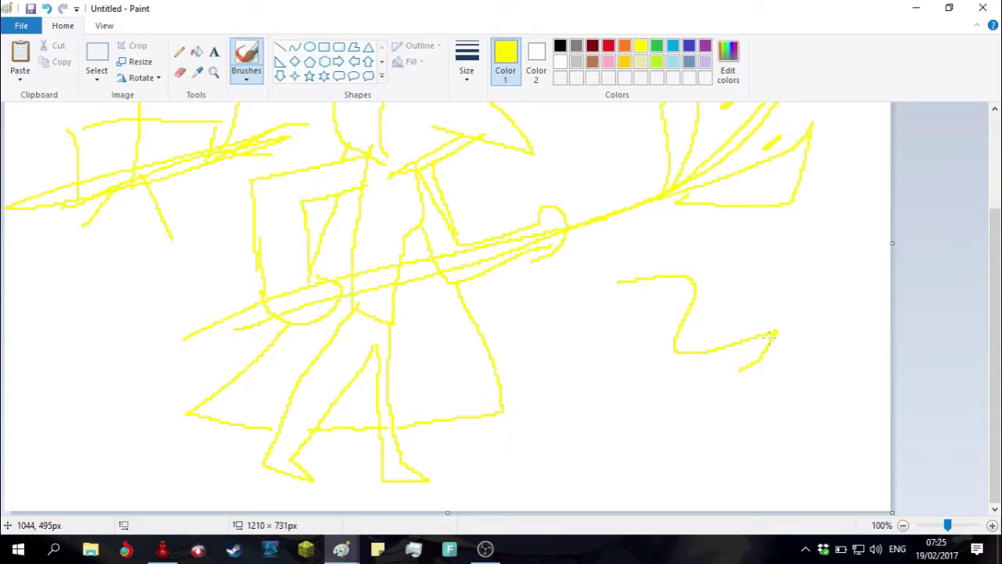
mouse_move(770, 337)
left_mouse_down()
mouse_move(701, 429)
mouse_move(654, 410)
mouse_move(636, 329)
mouse_move(582, 347)
mouse_move(620, 285)
left_mouse_up()
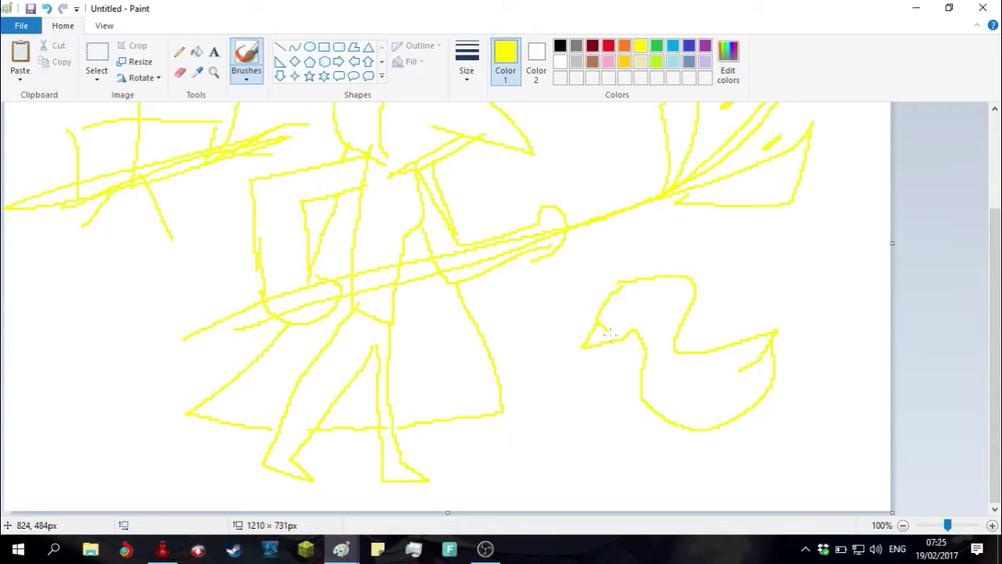
left_click_drag(610, 335, 598, 346)
left_click_drag(656, 298, 666, 309)
mouse_move(714, 429)
left_mouse_down()
mouse_move(700, 498)
mouse_move(756, 486)
left_mouse_up()
mouse_move(659, 423)
left_mouse_down()
mouse_move(629, 468)
mouse_move(595, 478)
mouse_move(605, 475)
mouse_move(619, 496)
mouse_move(656, 496)
left_mouse_up()
- Dot the chick's body with purple and flood-fill it in the same colour
left_click(704, 45)
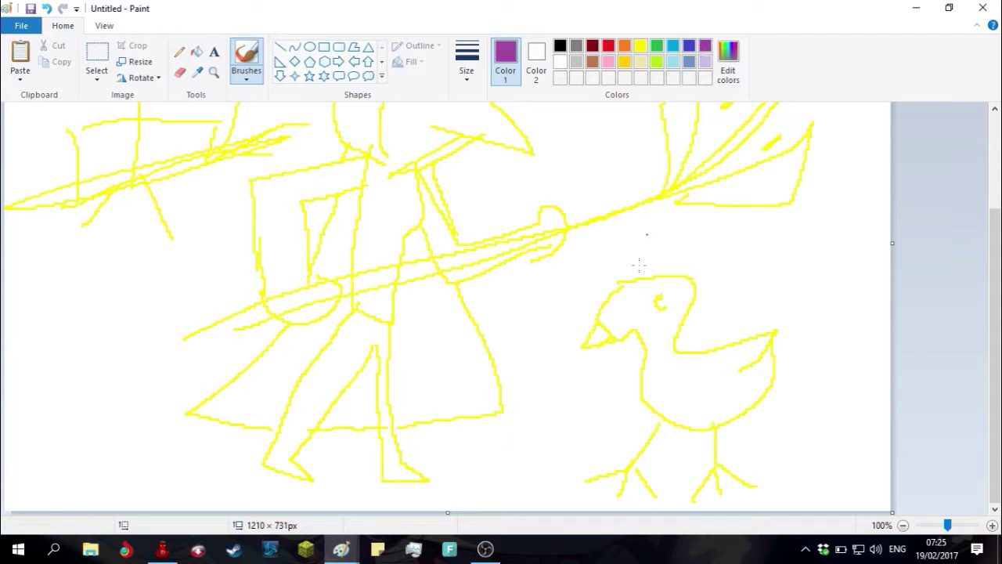
left_click(660, 407)
left_click(671, 356)
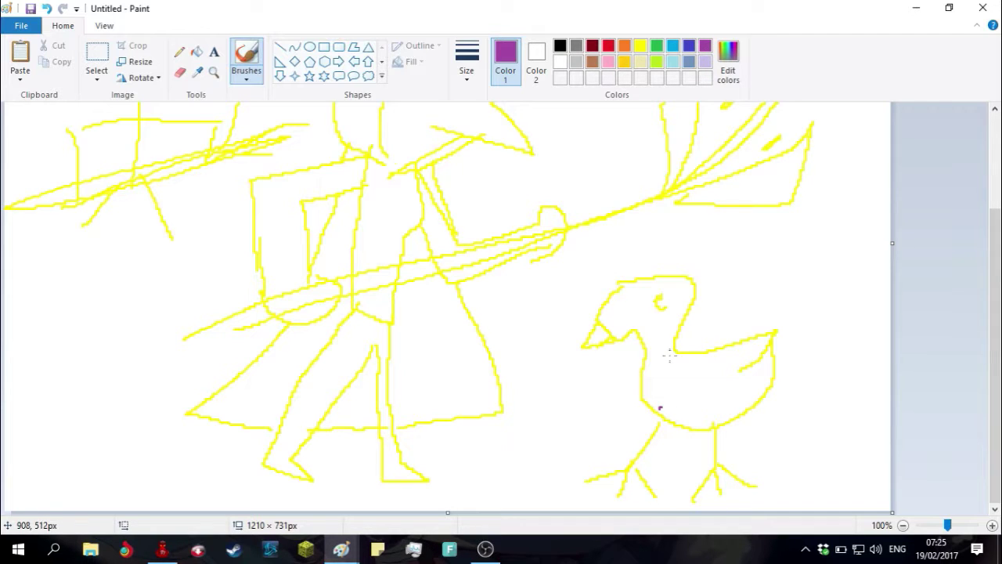
left_click(196, 52)
left_click(693, 376)
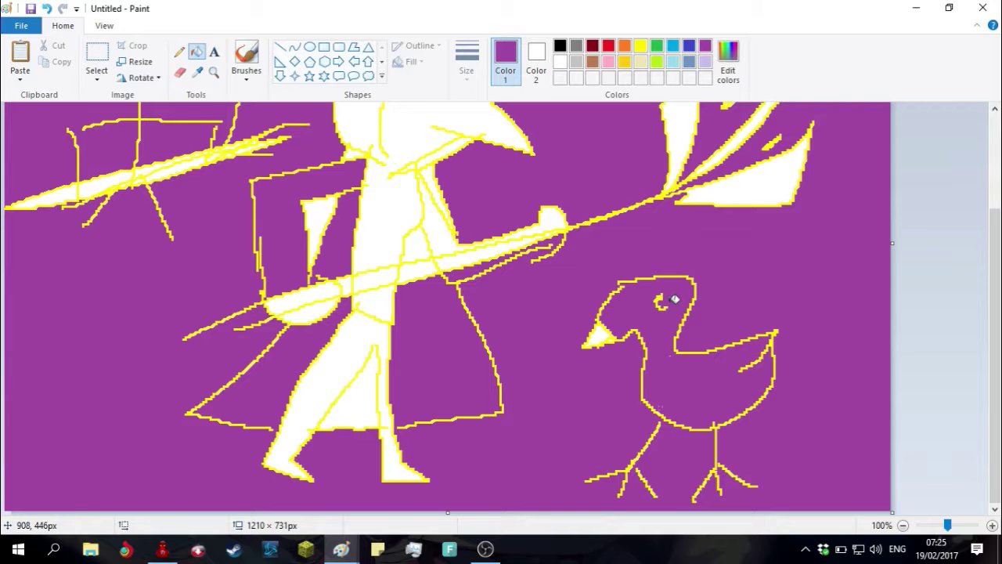
- Undo the purple fill and reapply it to the chick, filling its beak purple as well
scroll(598, 328, "up", 3)
scroll(597, 329, "down", 3)
key("ctrl+z")
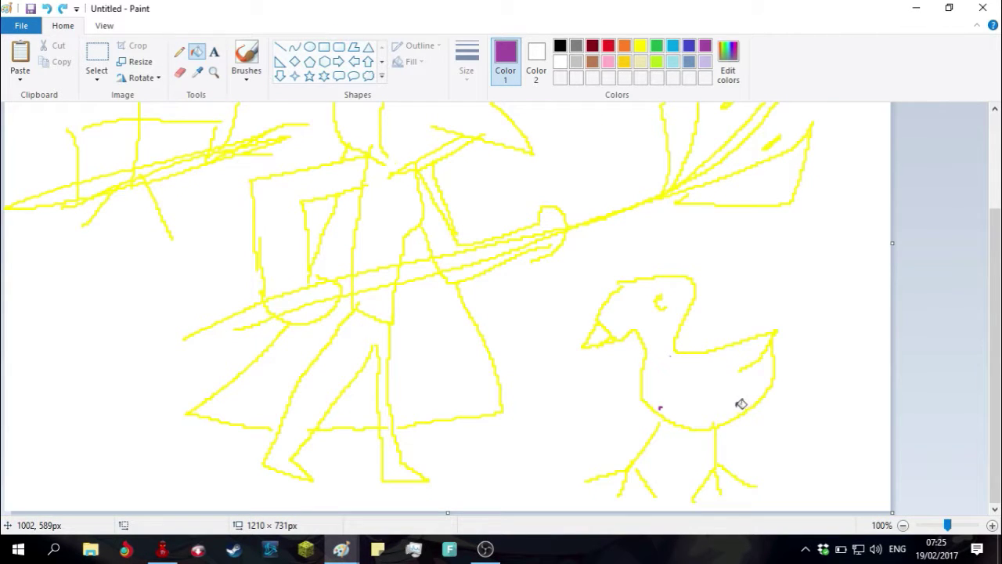
left_click(705, 381)
key("ctrl+z")
left_click(647, 390)
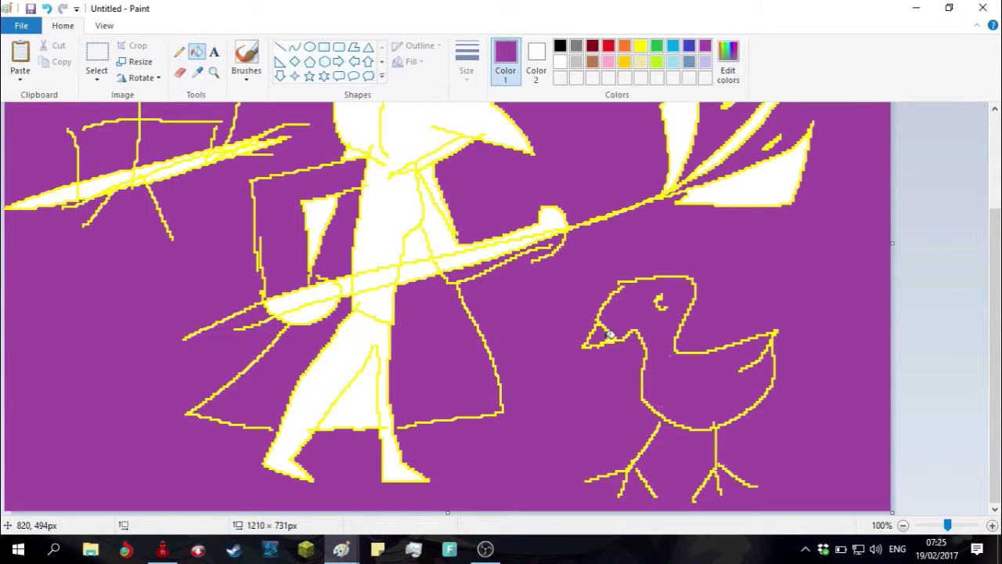
scroll(540, 318, "up", 3)
scroll(408, 330, "down", 3)
- Start a new blank picture without saving the current drawing
left_click(17, 30)
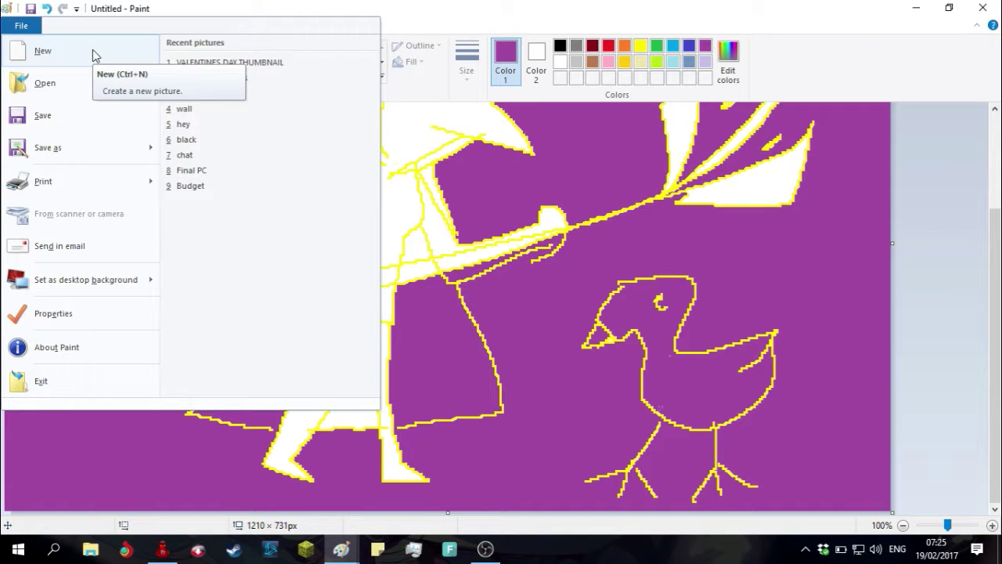
left_click(92, 50)
left_click(524, 274)
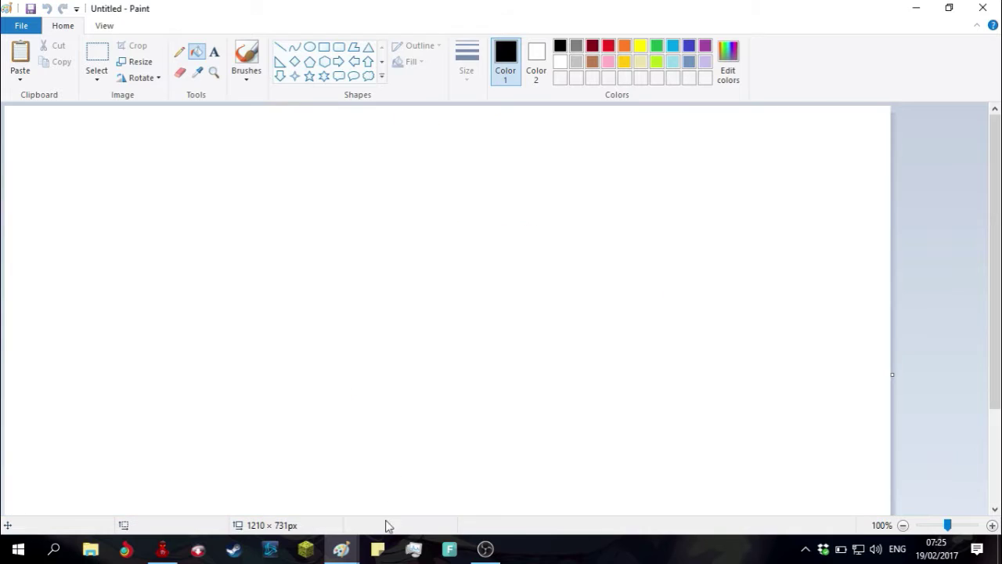
- Switch to the champion portrait sheet and scribble over Azir's portrait at the end of the first row in black
mouse_move(341, 548)
left_click(258, 486)
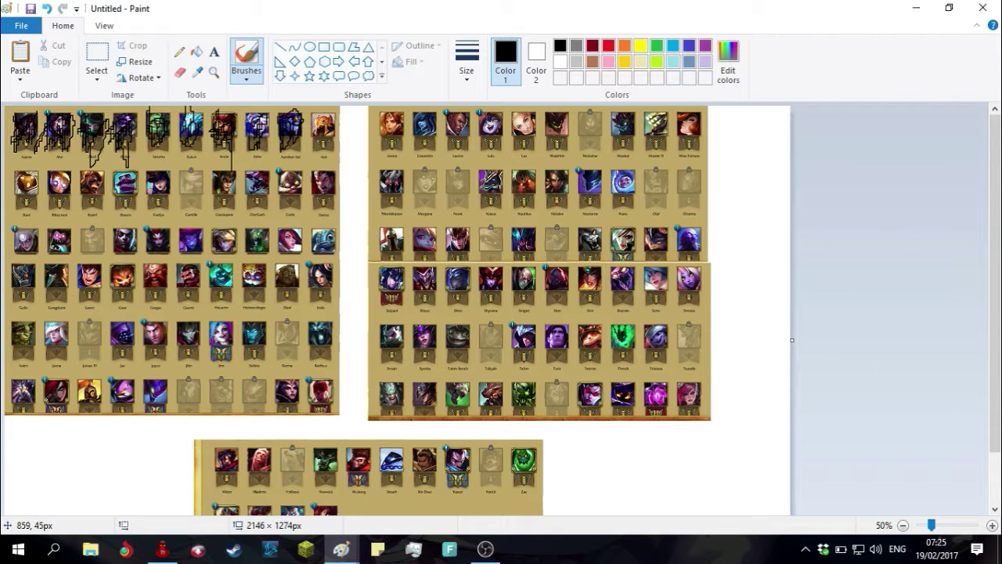
mouse_move(322, 117)
left_mouse_down()
mouse_move(334, 130)
mouse_move(338, 113)
mouse_move(328, 123)
left_mouse_up()
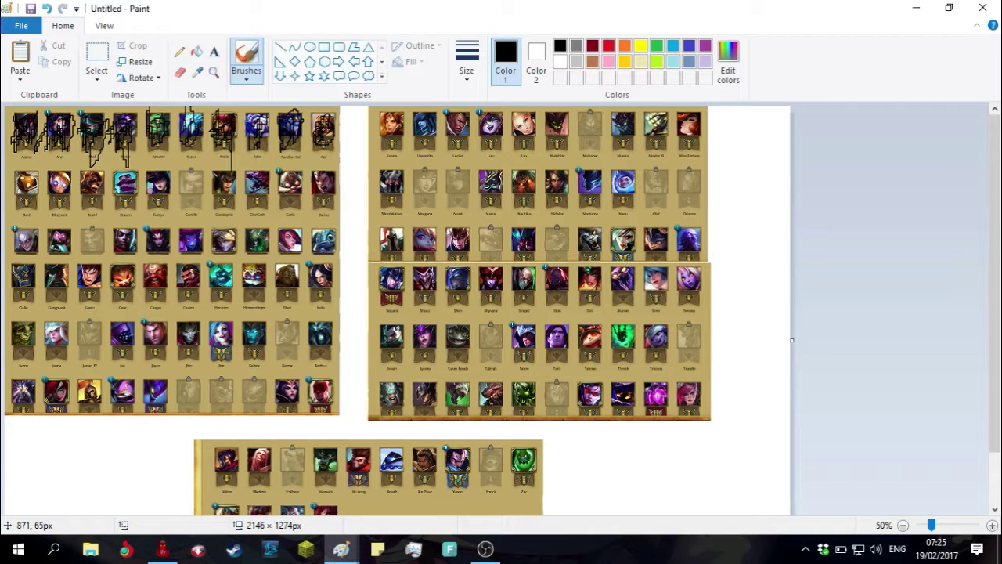